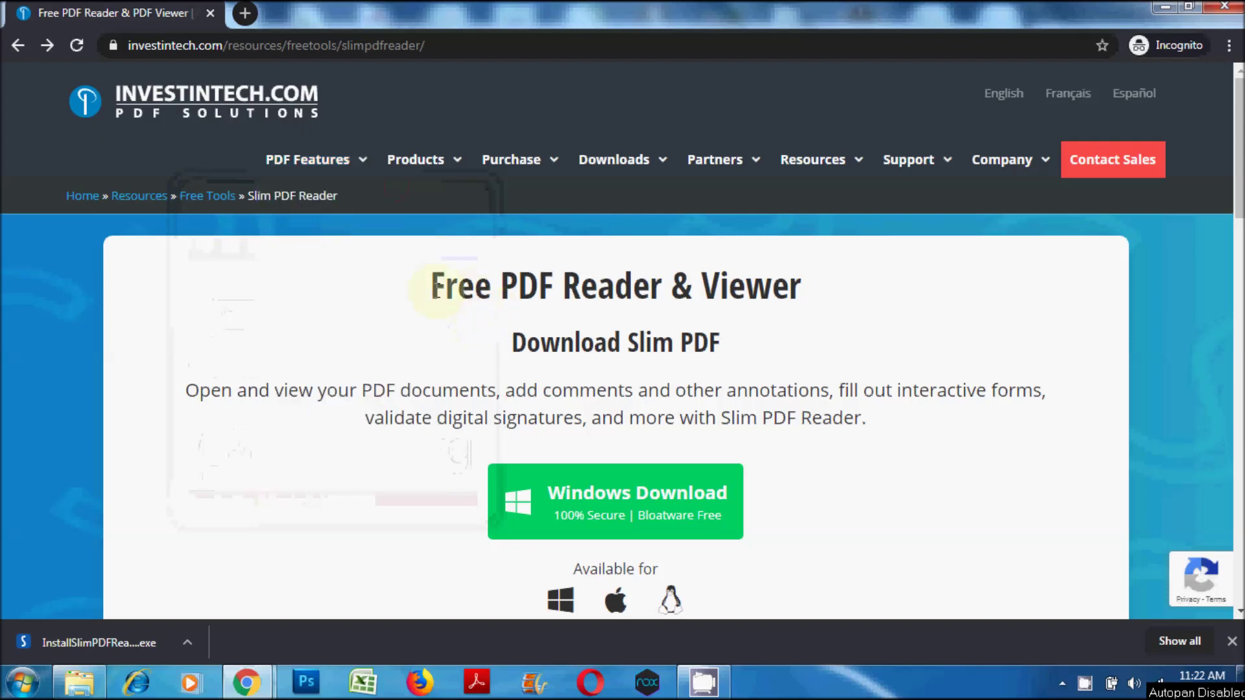
Select and deselect the page heading, then scroll down to 'The New and Improved Slim PDF Reader' section
drag(433, 288, 736, 343)
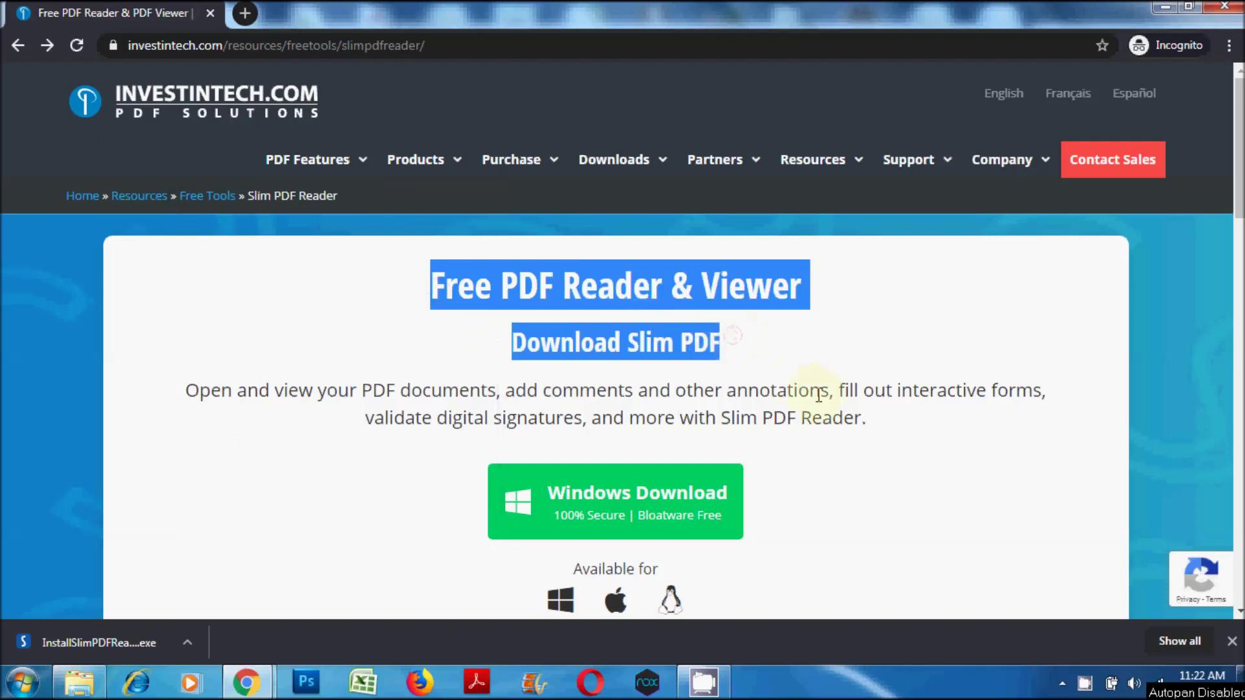
click(904, 439)
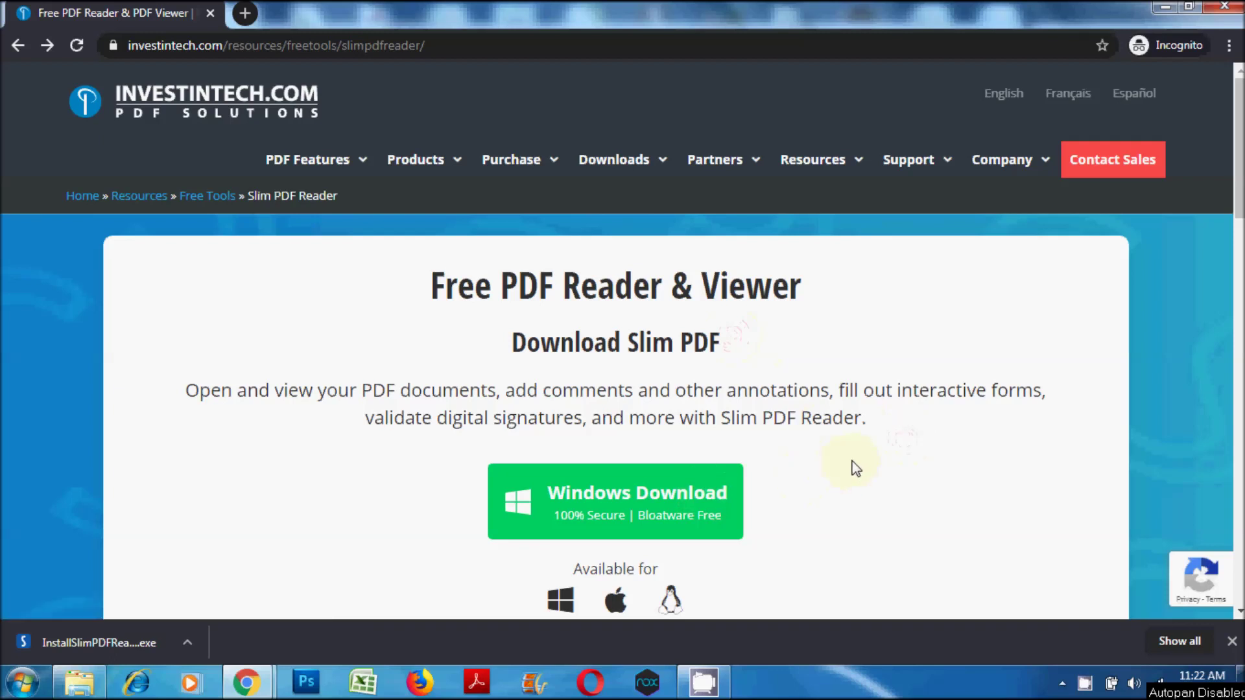
scroll(856, 467, down, 3)
scroll(875, 441, down, 3)
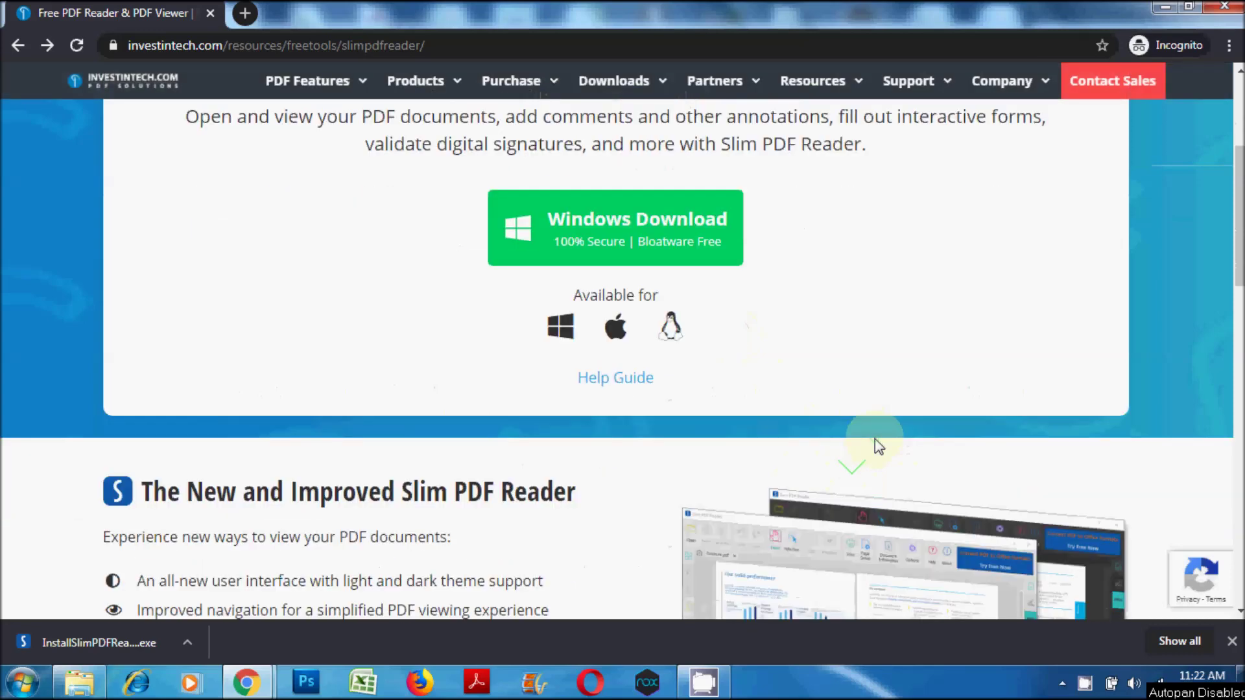
scroll(536, 350, down, 2)
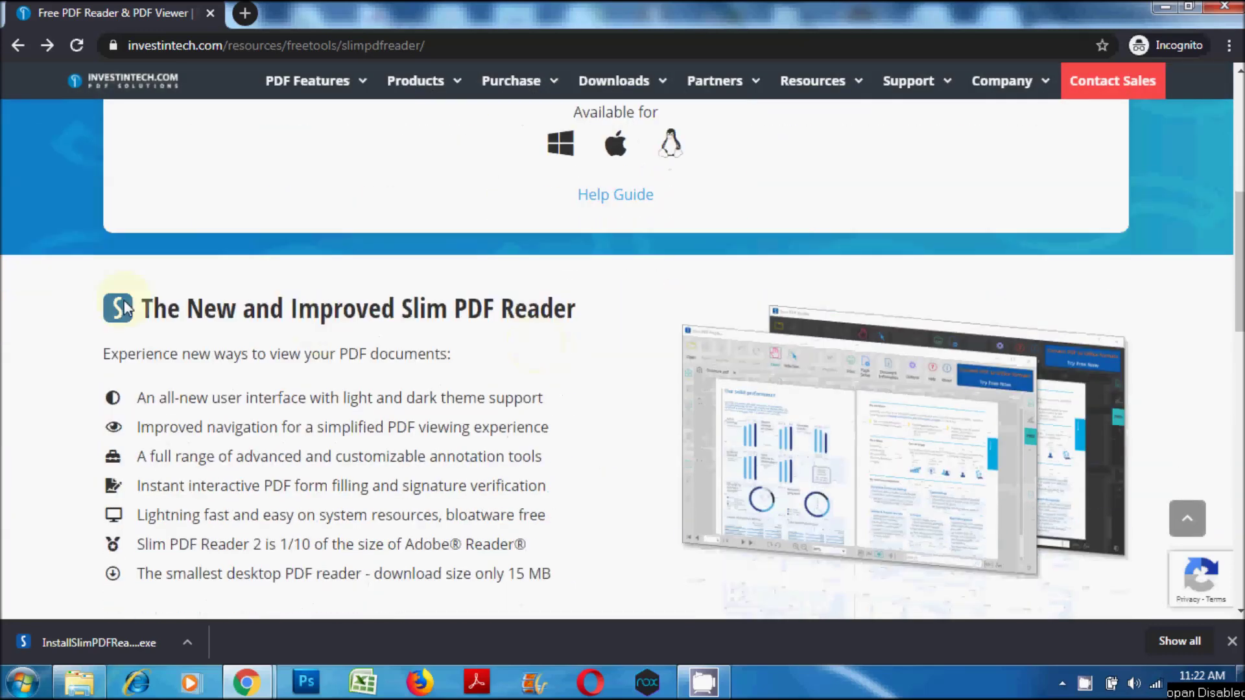
scroll(213, 338, down, 2)
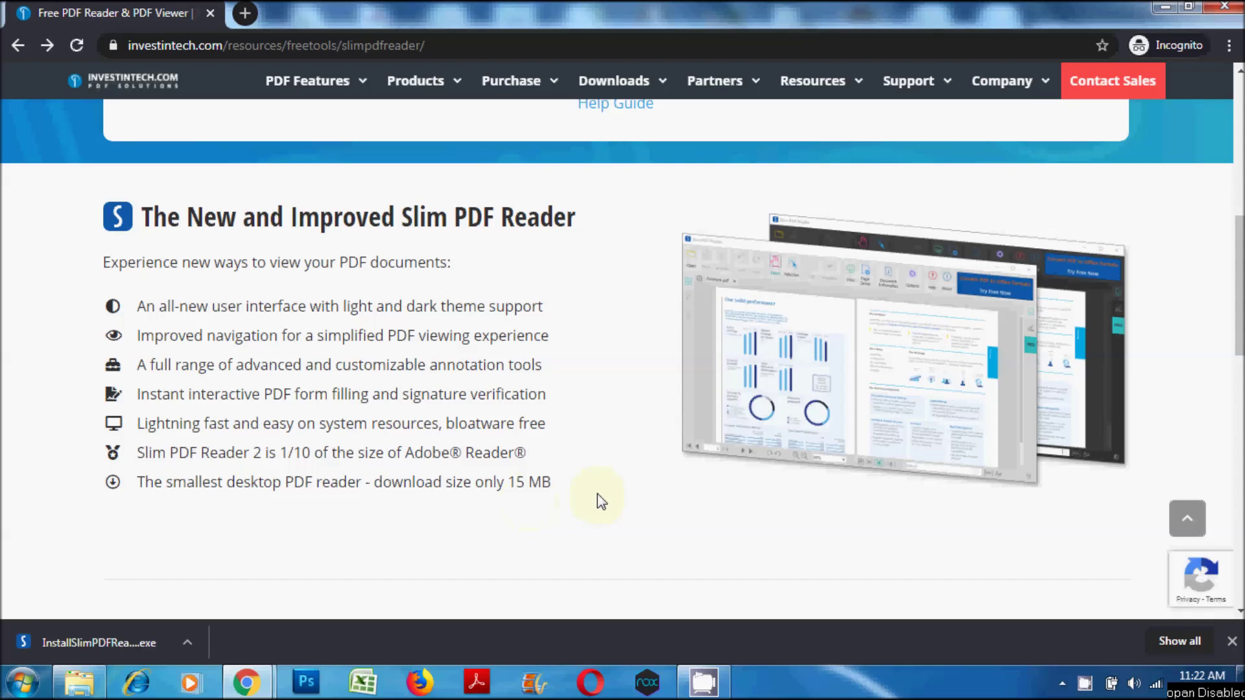
scroll(598, 494, down, 5)
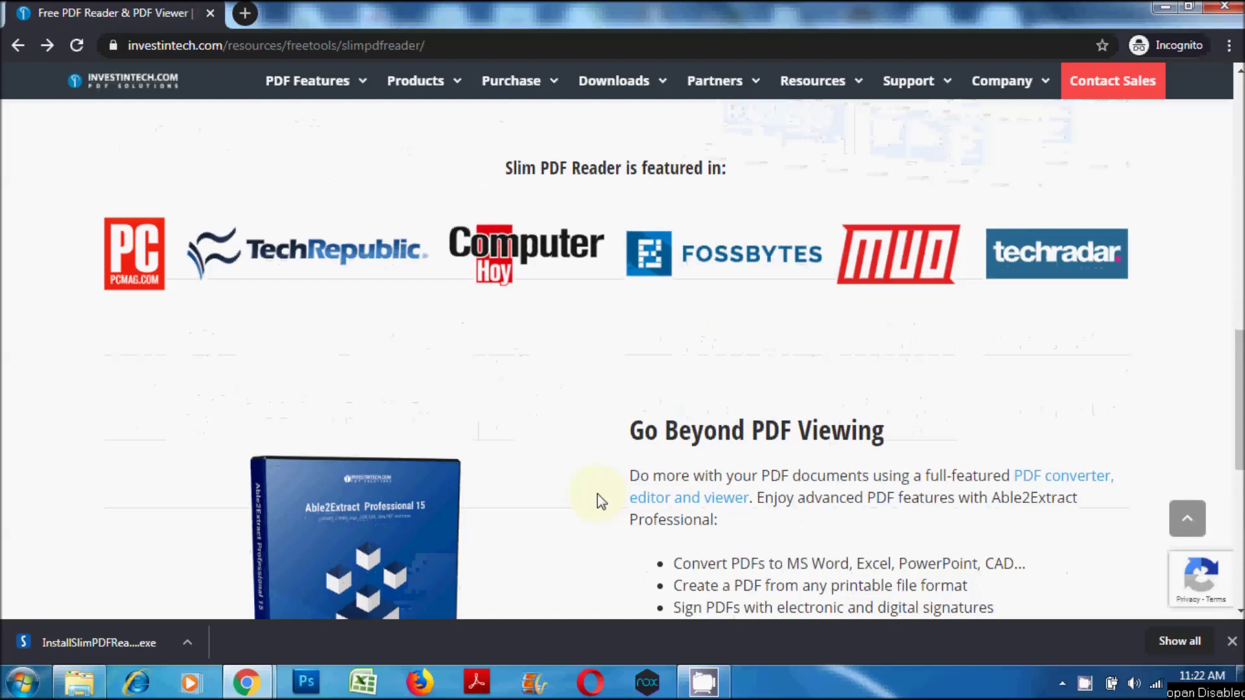
Scroll down and back up through the middle sections of the download page
scroll(597, 494, down, 3)
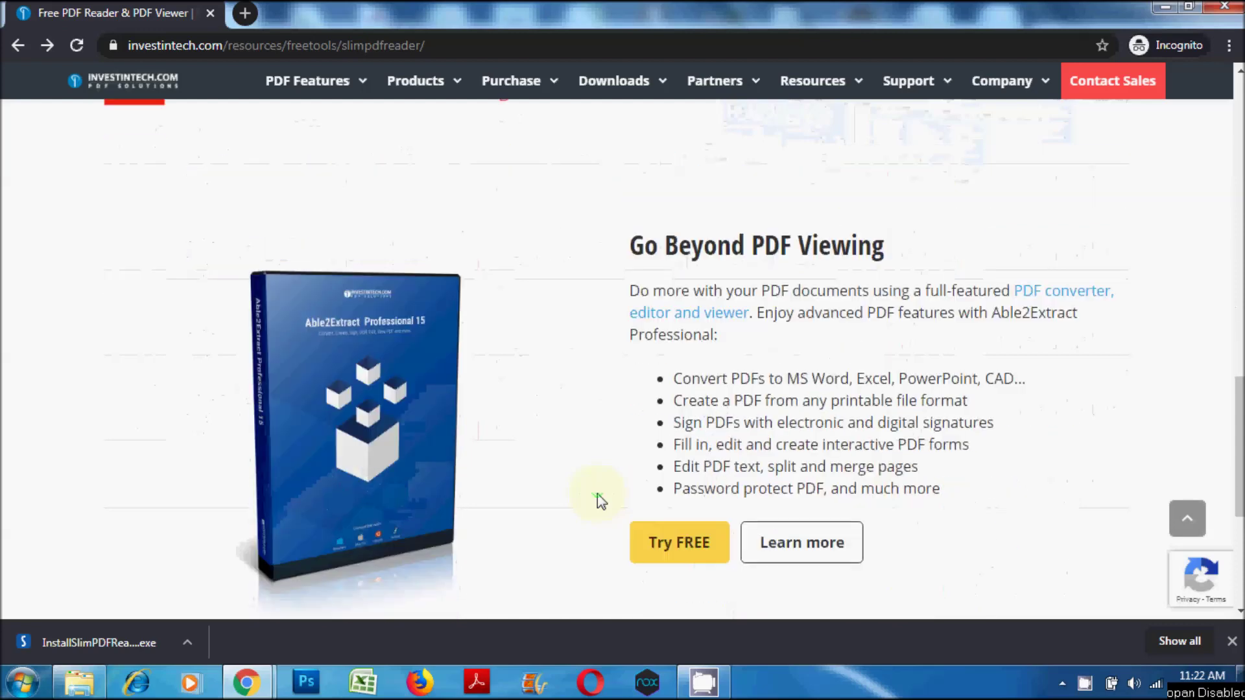
scroll(598, 500, down, 2)
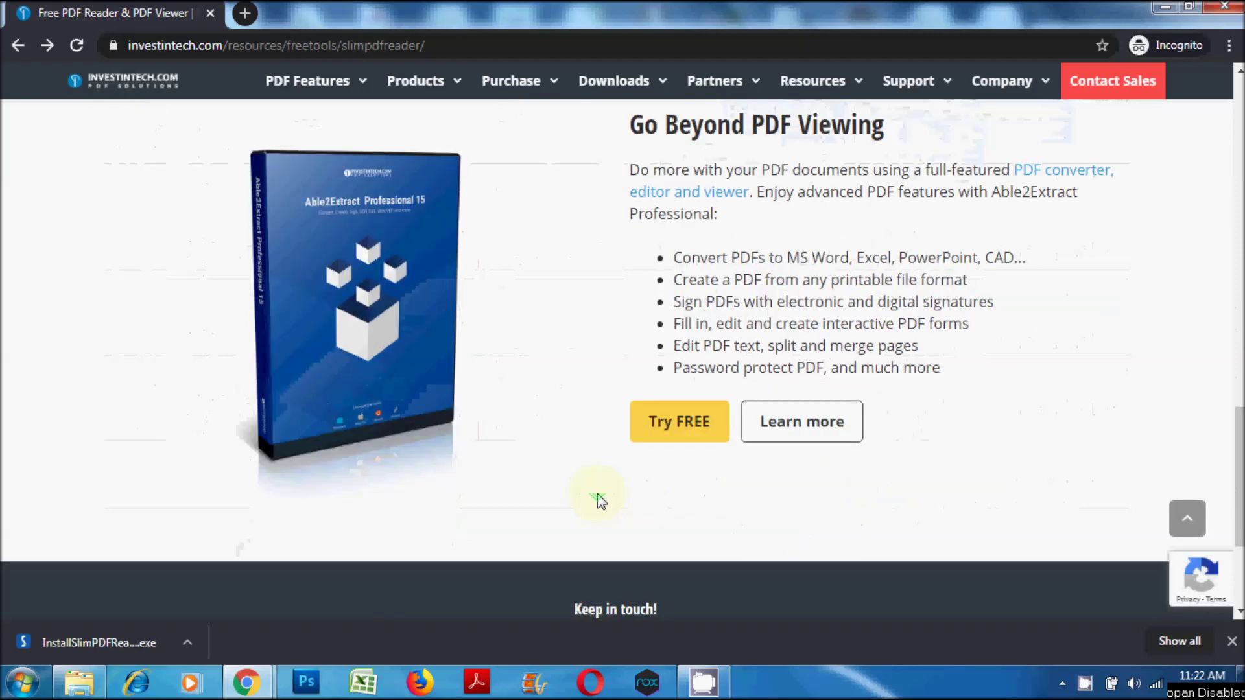
scroll(597, 500, down, 2)
scroll(598, 500, down, 1)
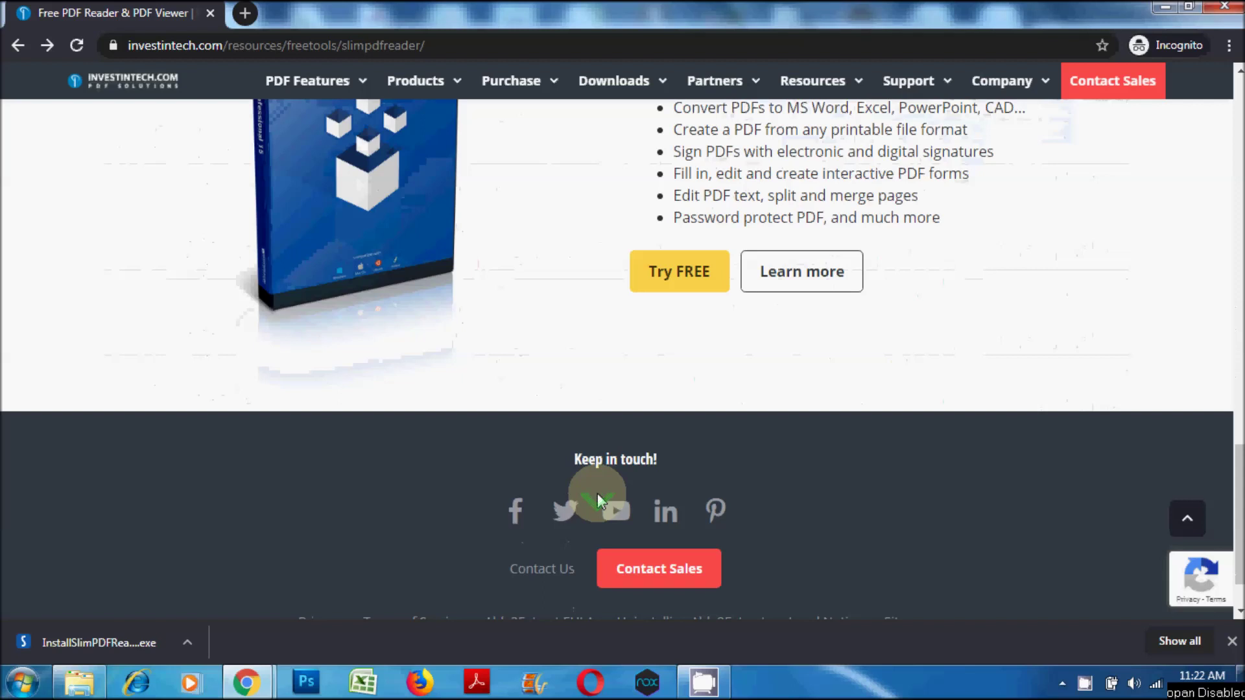
scroll(597, 499, down, 2)
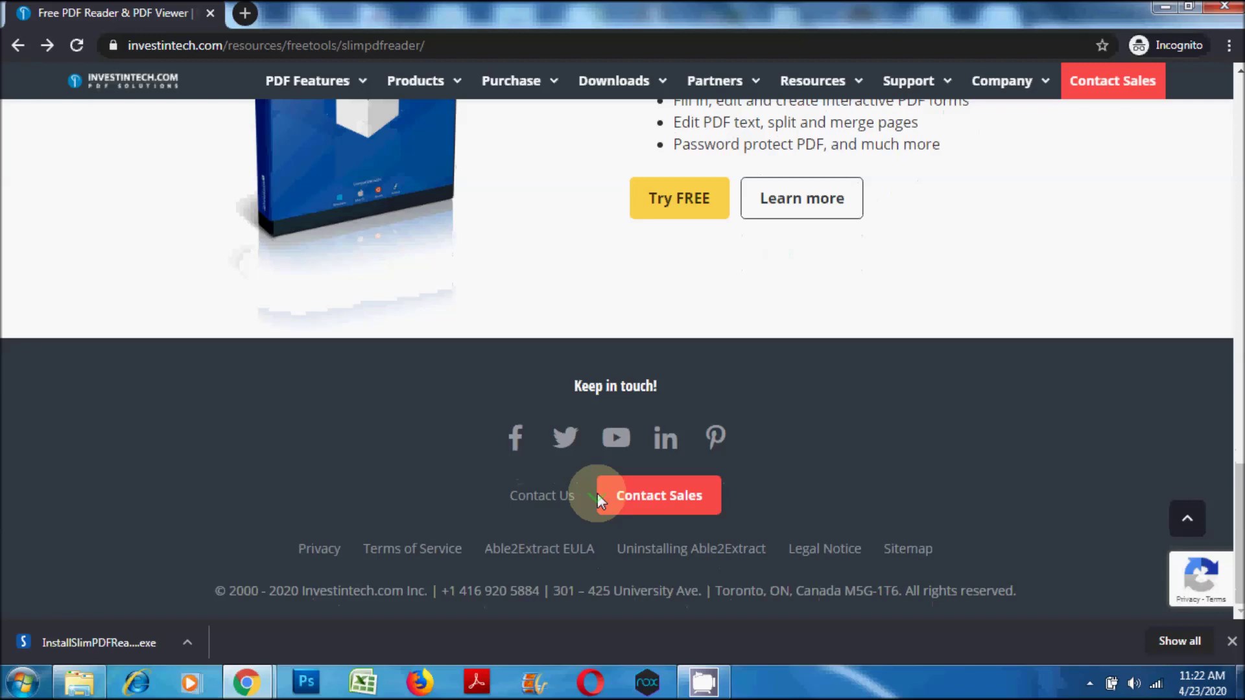
scroll(597, 493, up, 4)
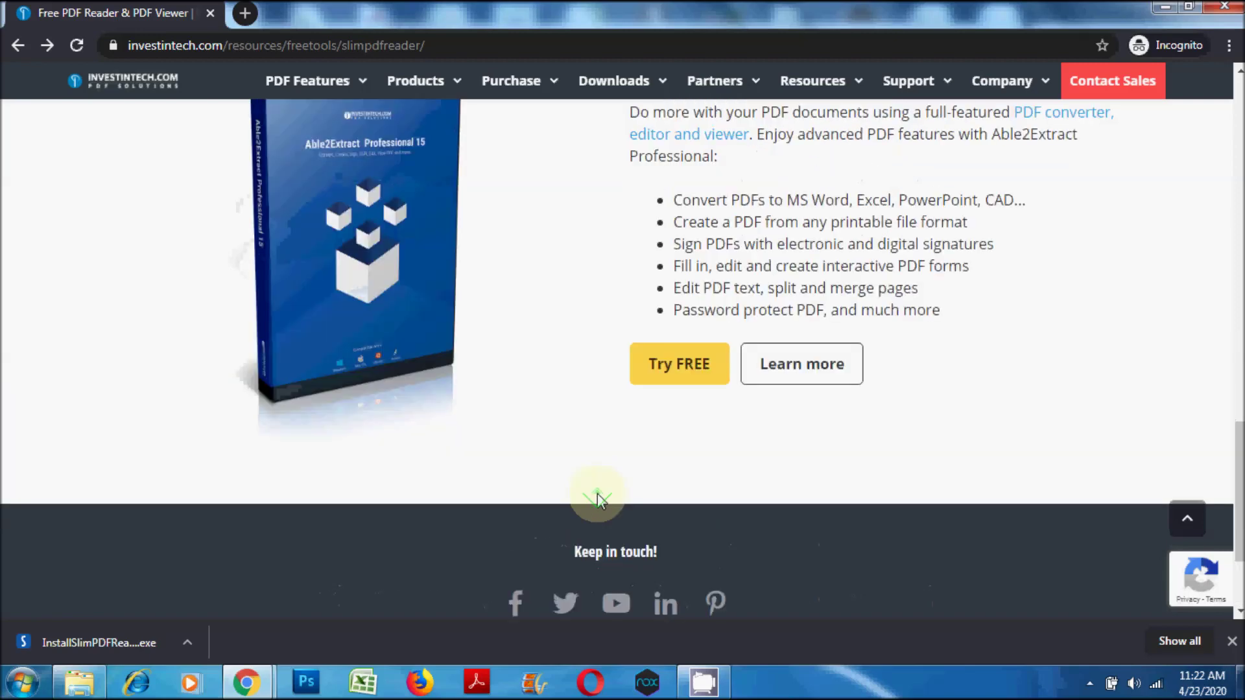
scroll(597, 496, up, 3)
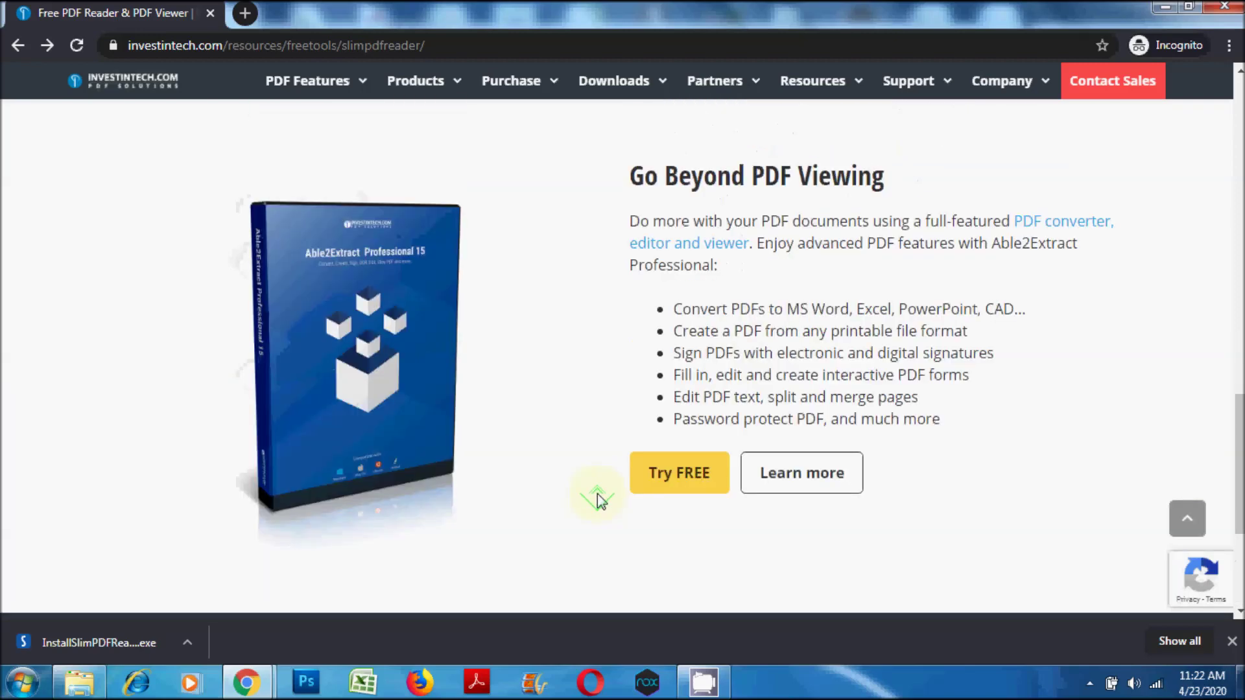
scroll(597, 498, up, 6)
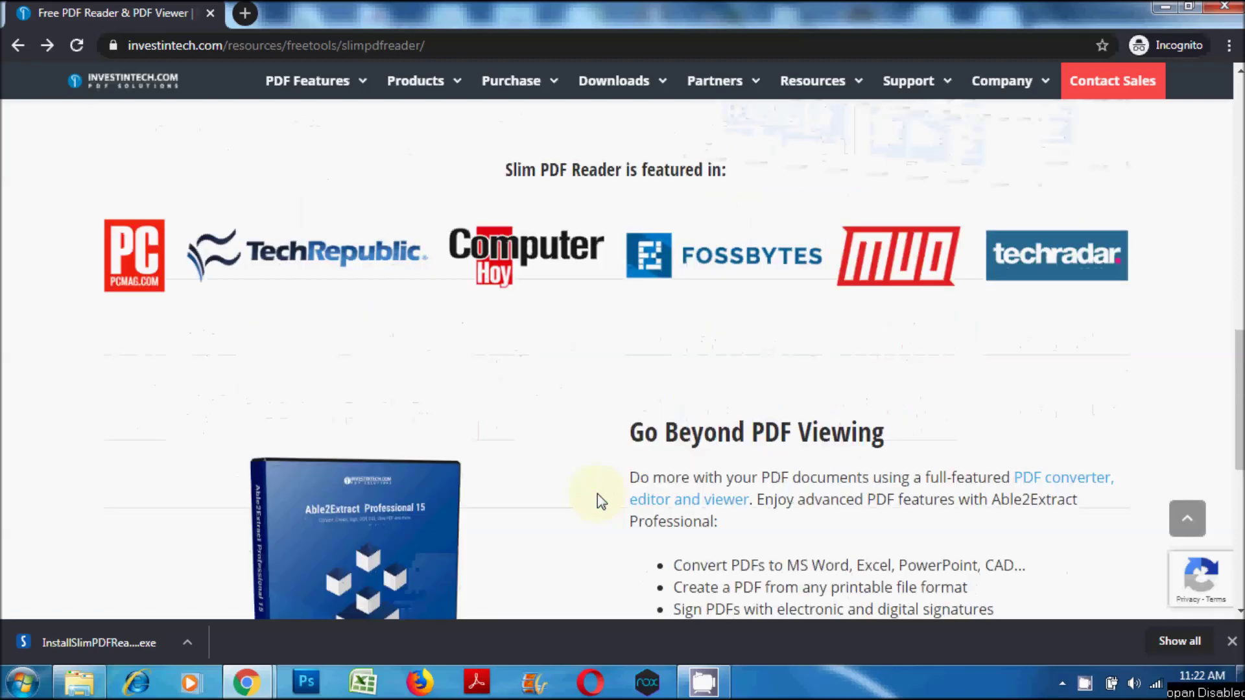
scroll(598, 494, down, 5)
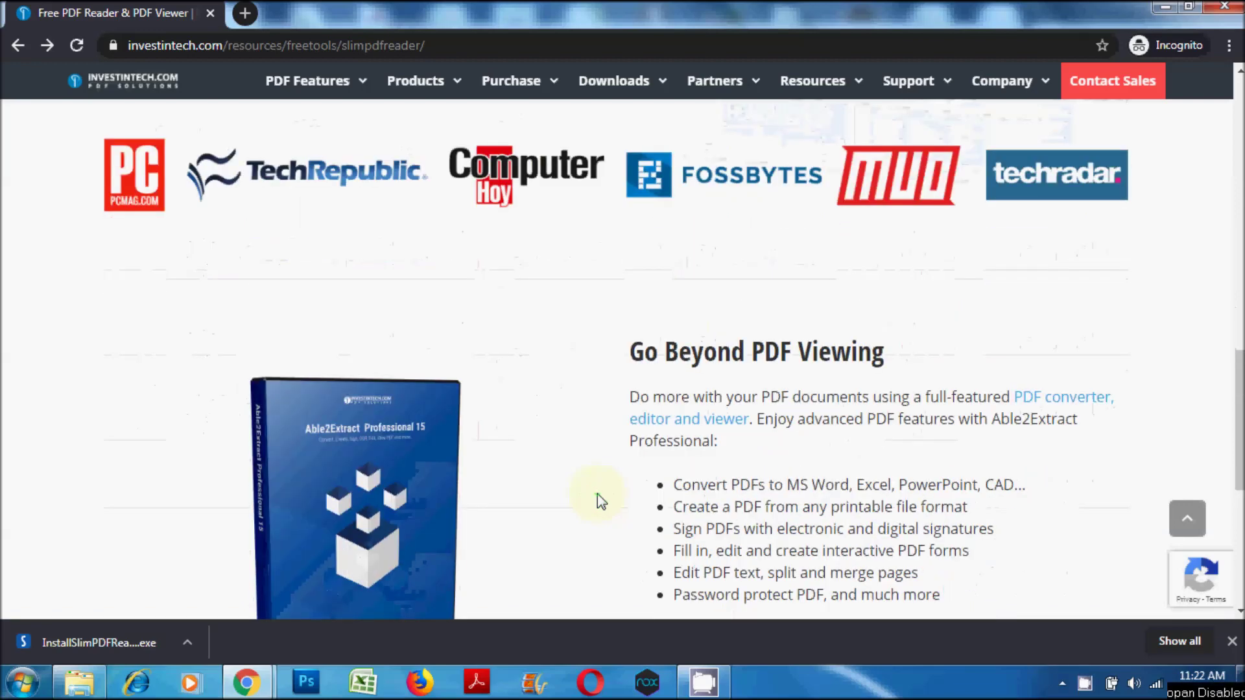
scroll(597, 500, down, 3)
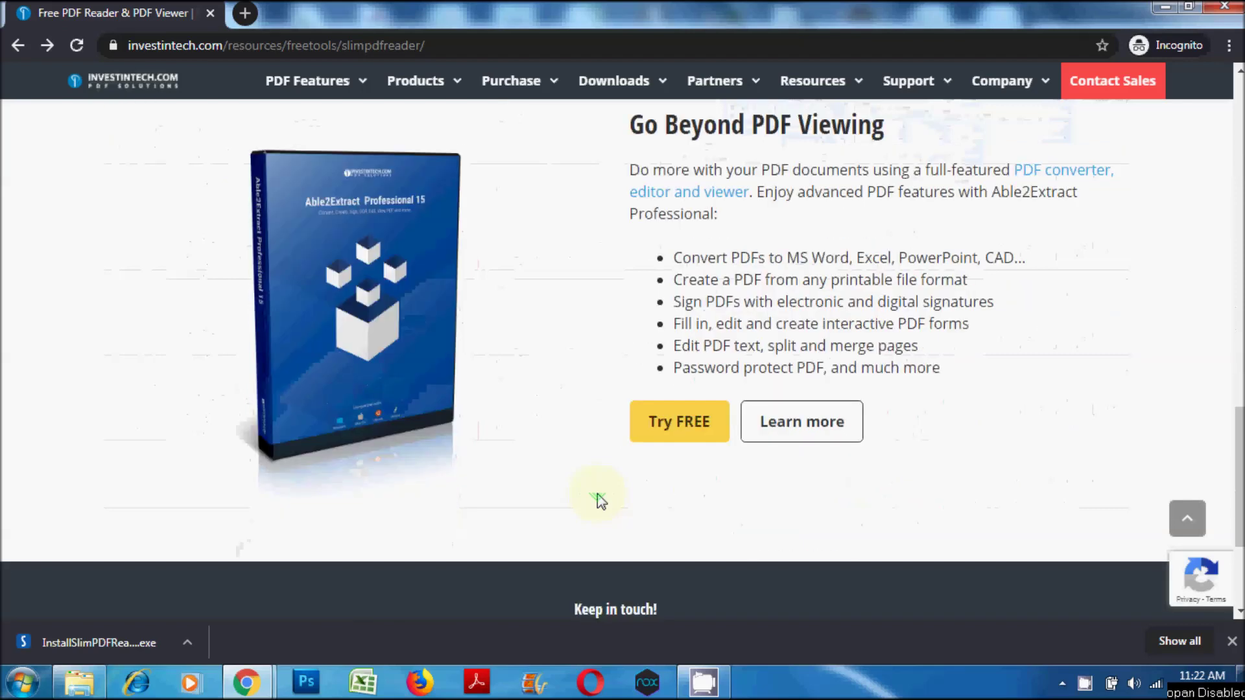
scroll(598, 499, down, 3)
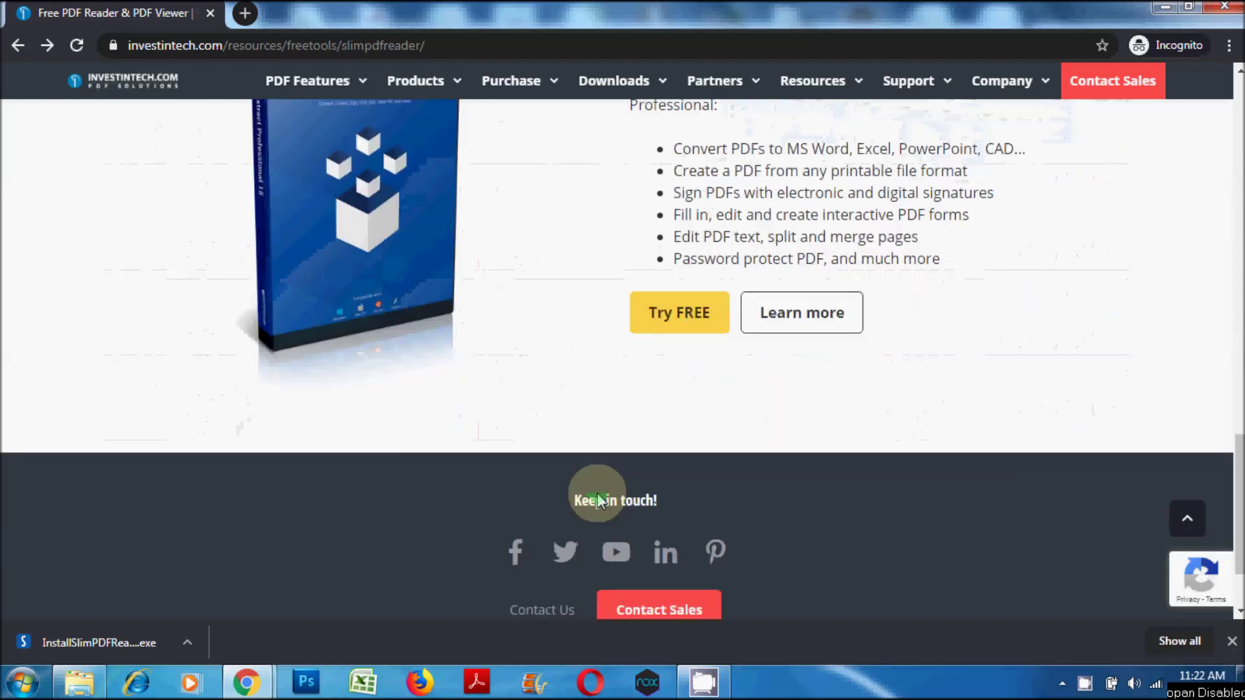
scroll(598, 499, down, 1)
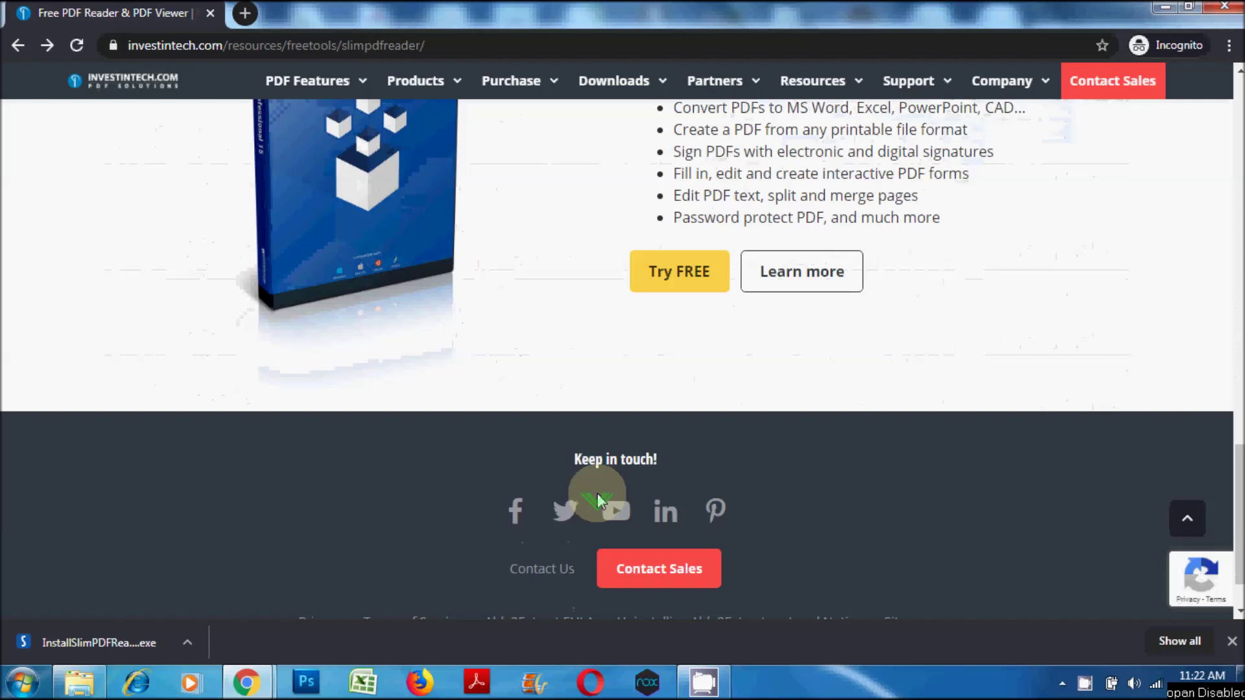
scroll(598, 499, down, 2)
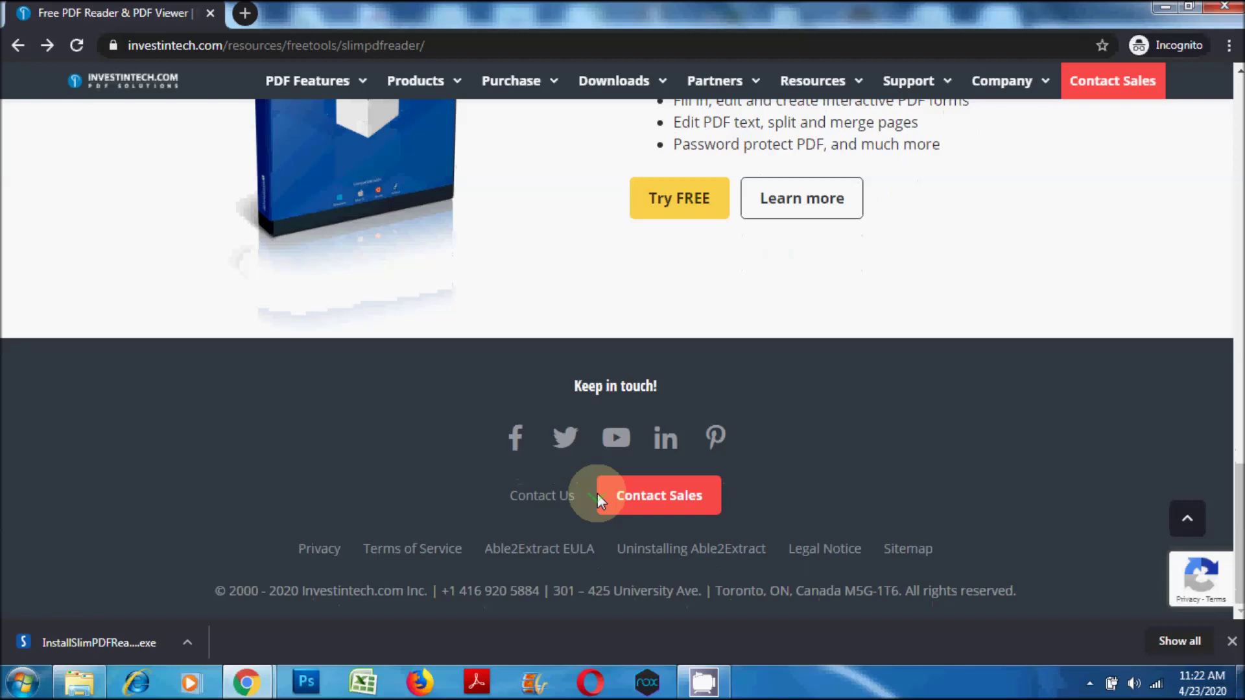
scroll(598, 498, up, 3)
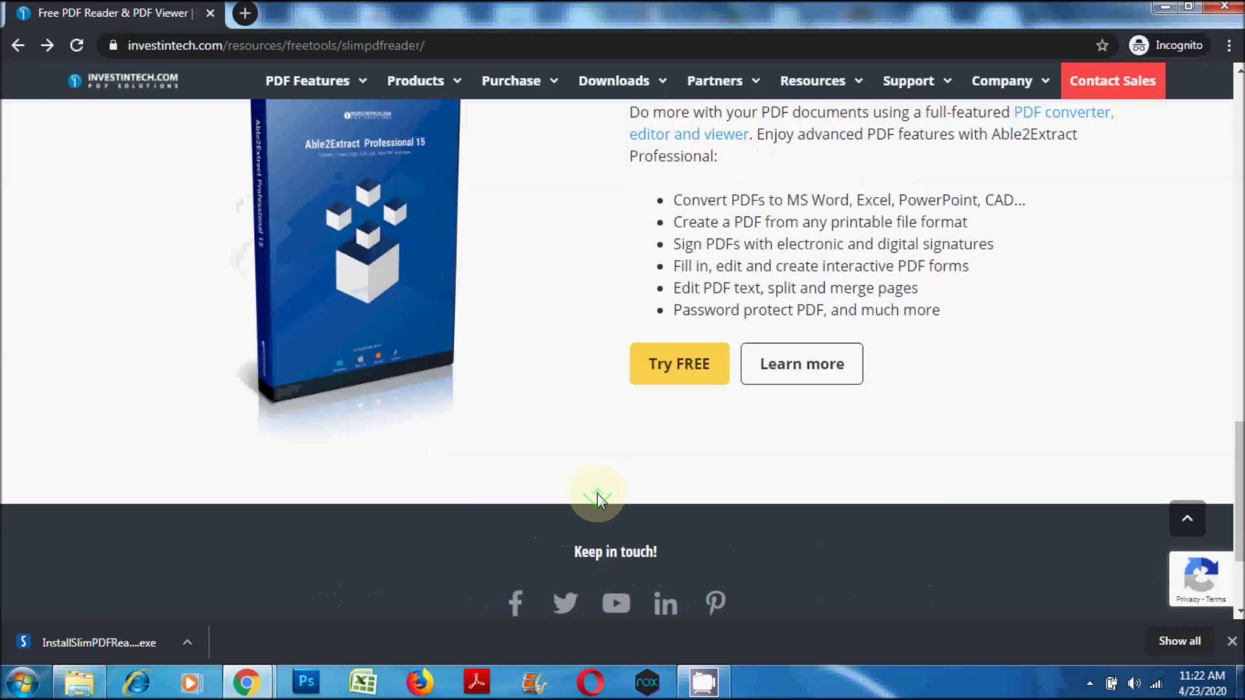
scroll(597, 498, up, 2)
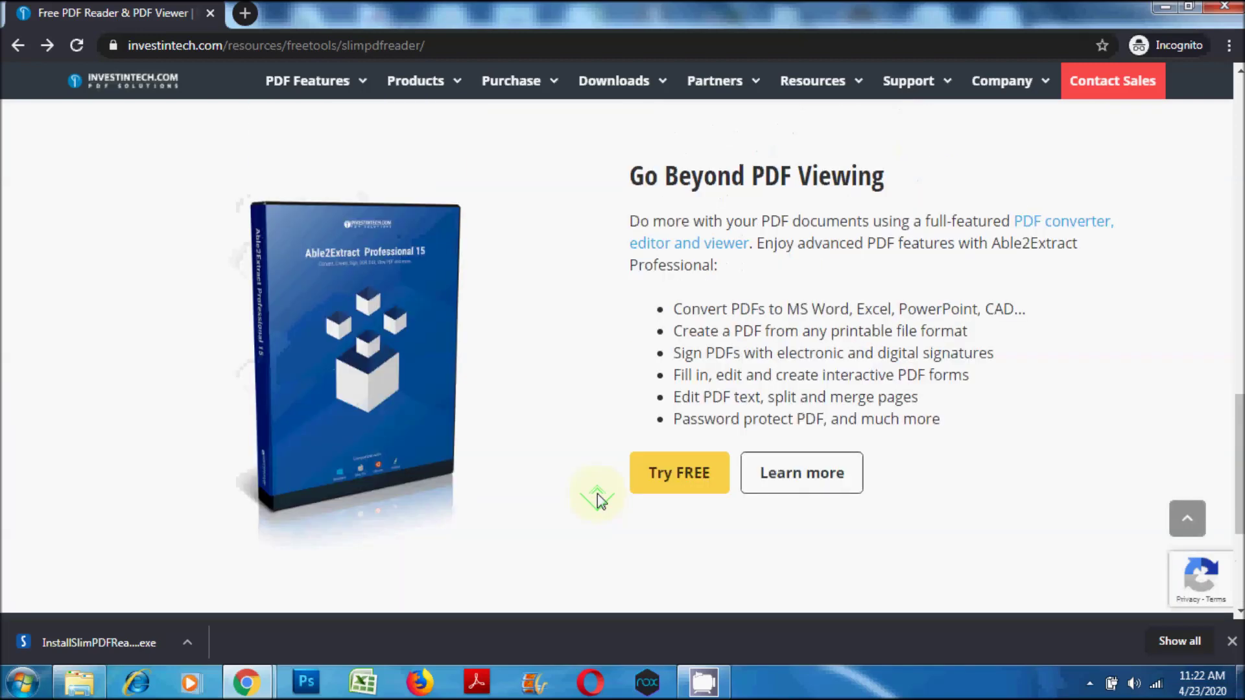
scroll(597, 498, up, 4)
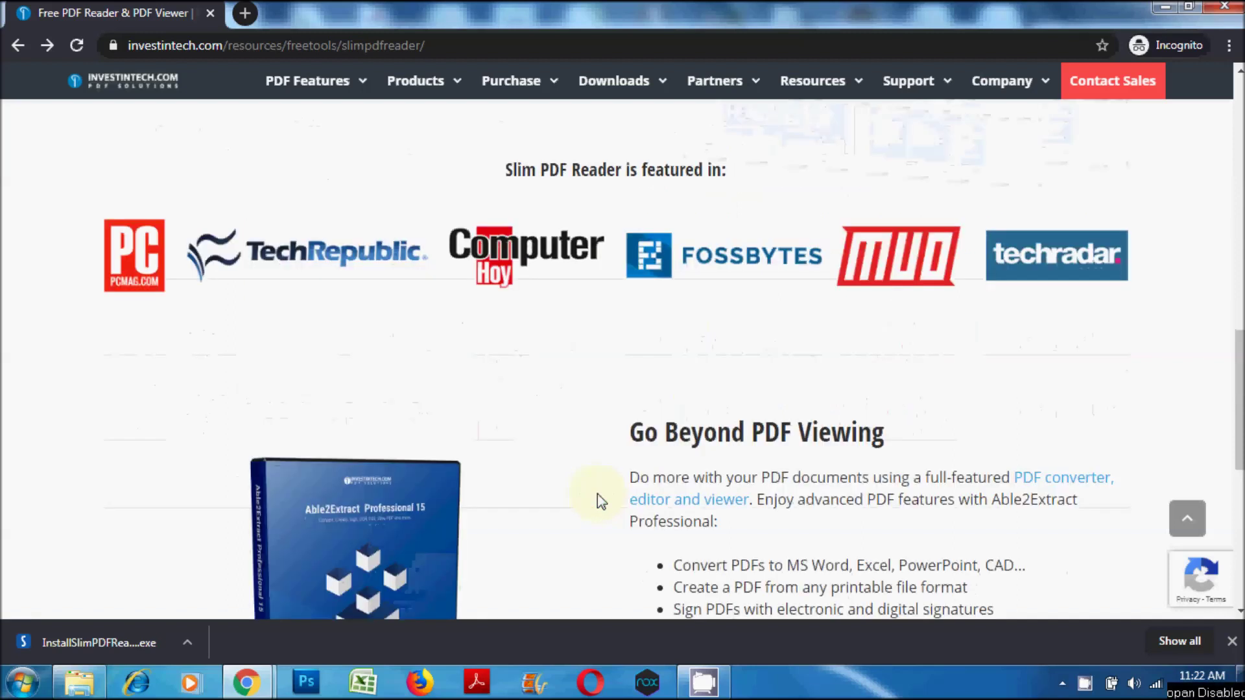
Scroll to the bottom footer with the contact links and copyright line
scroll(598, 494, down, 3)
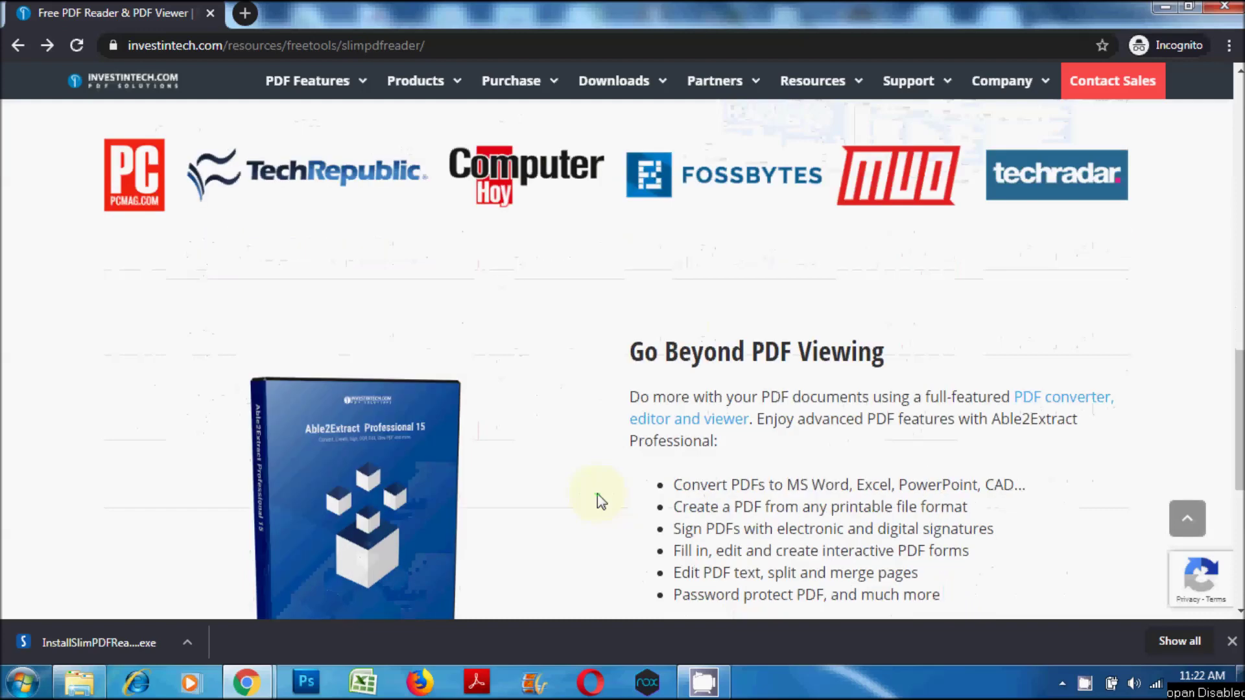
scroll(597, 498, down, 2)
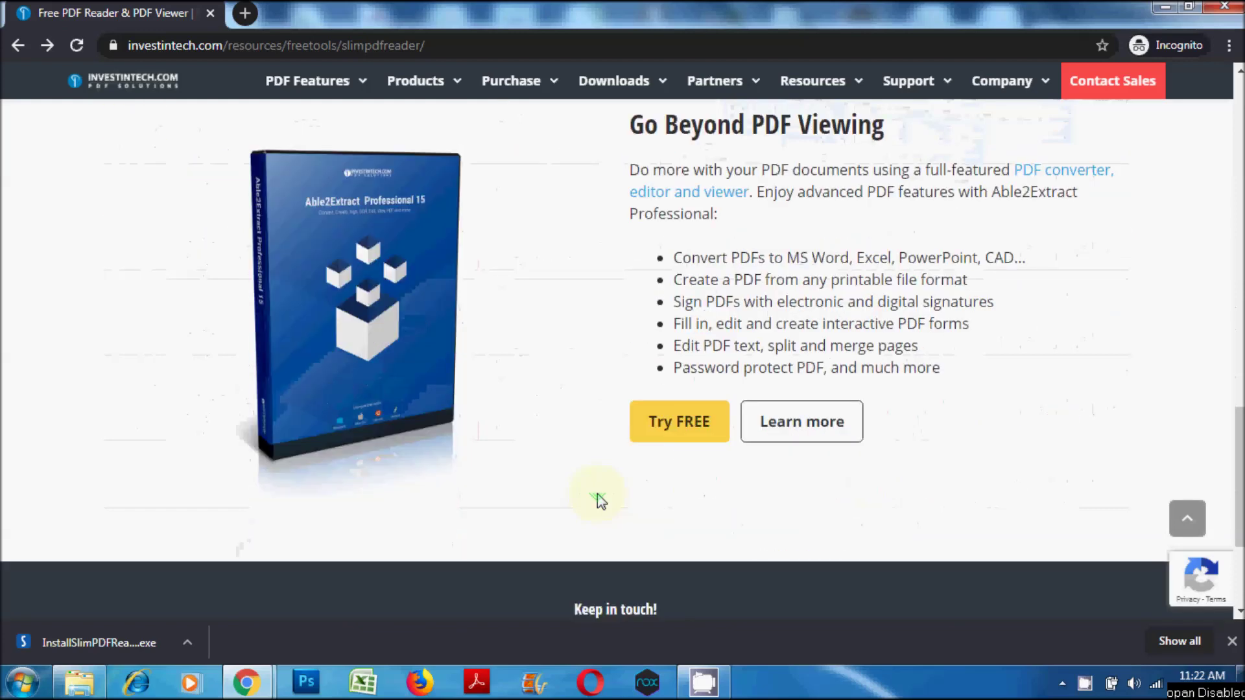
scroll(598, 498, down, 2)
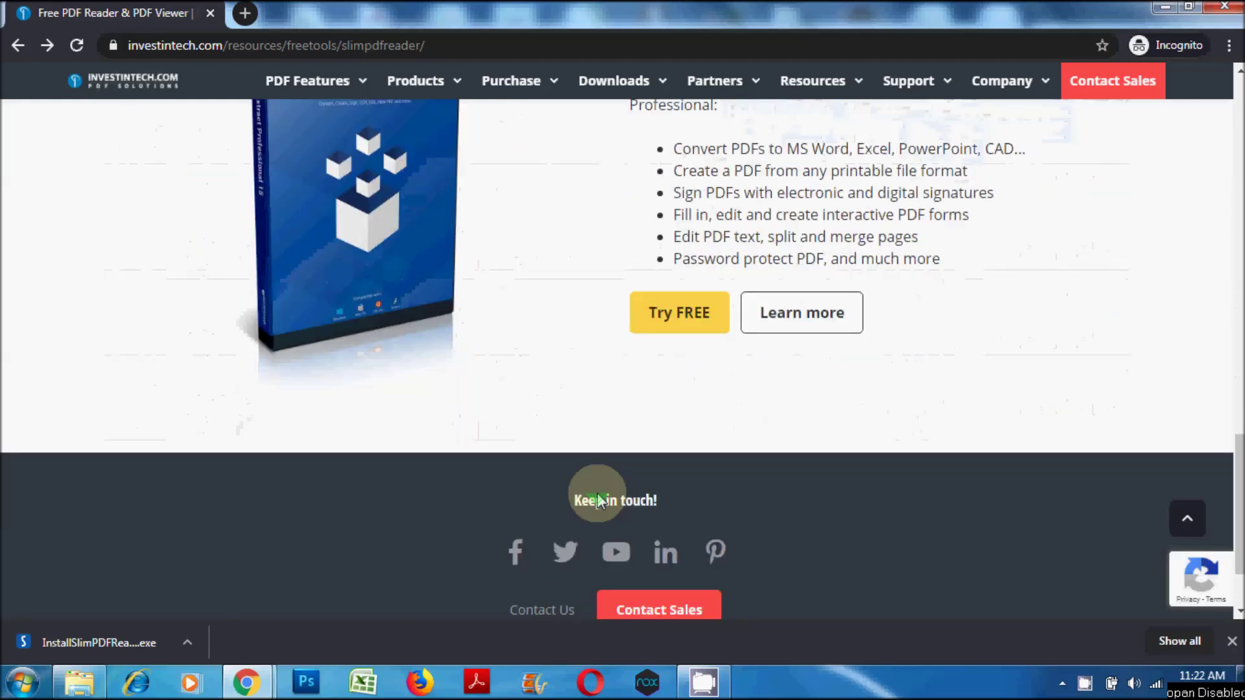
scroll(597, 500, down, 1)
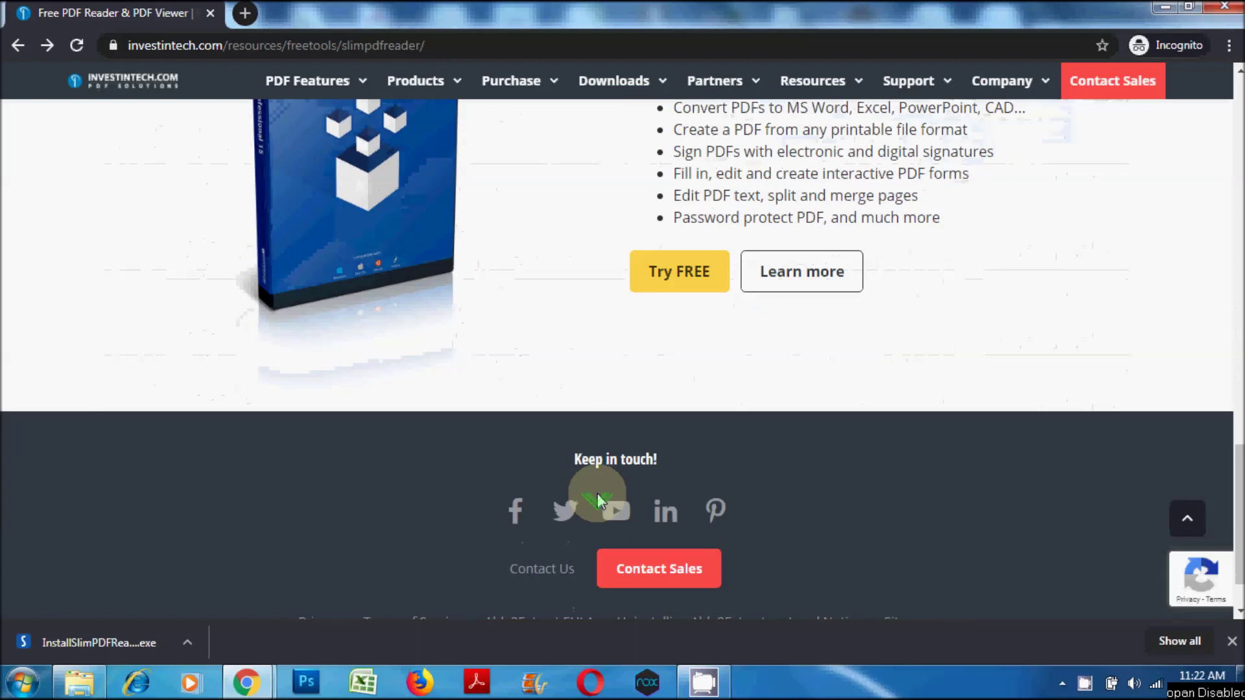
scroll(600, 501, down, 1)
scroll(597, 500, down, 1)
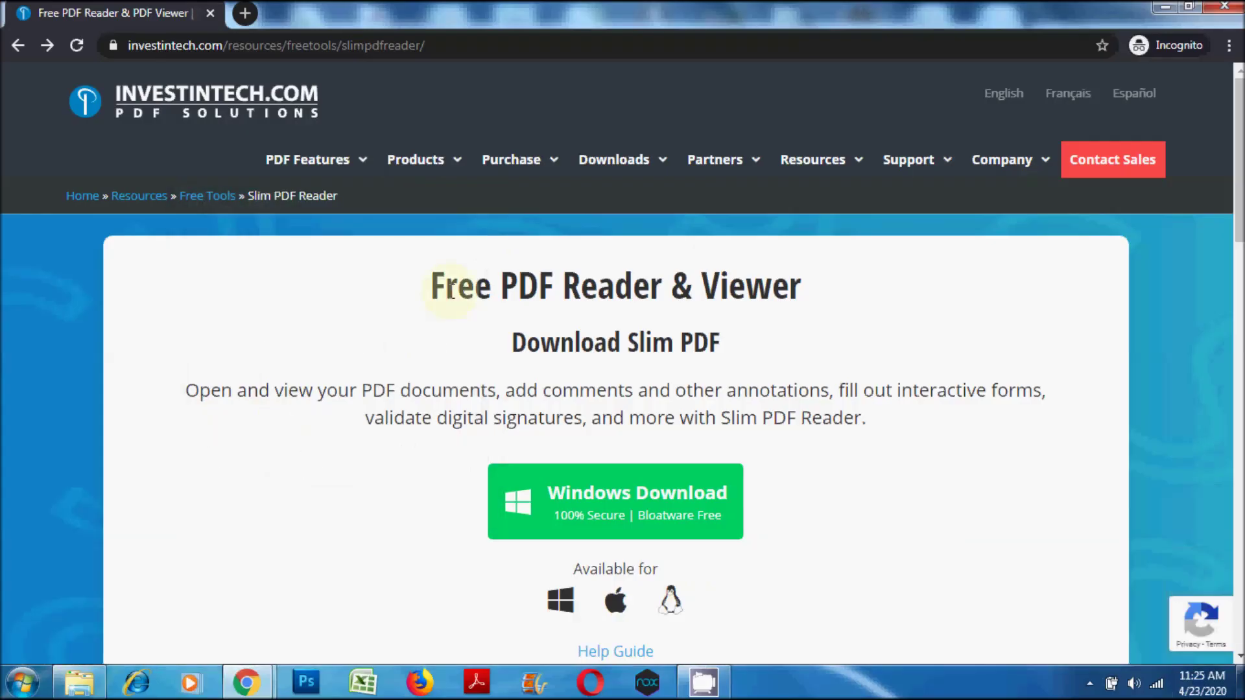
Run InstallSlimPDFReader.exe, accept the license, step through setup and finish installing Slim PDF Reader 2.0
click(672, 356)
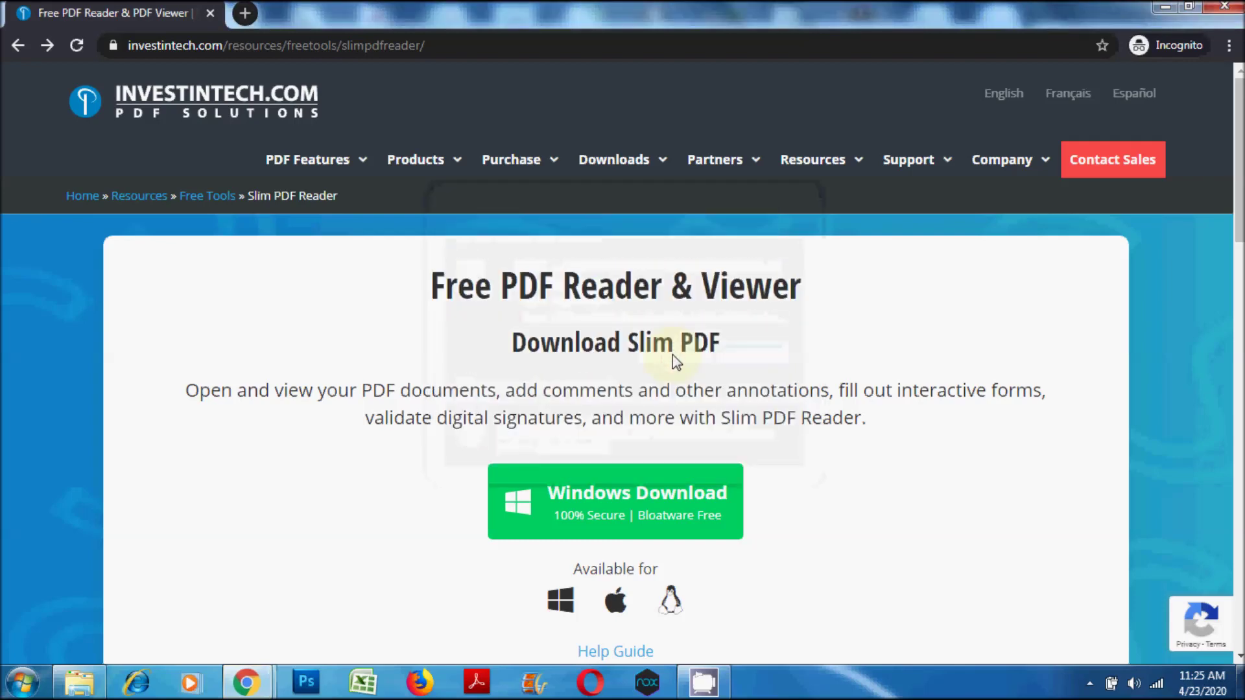
click(420, 429)
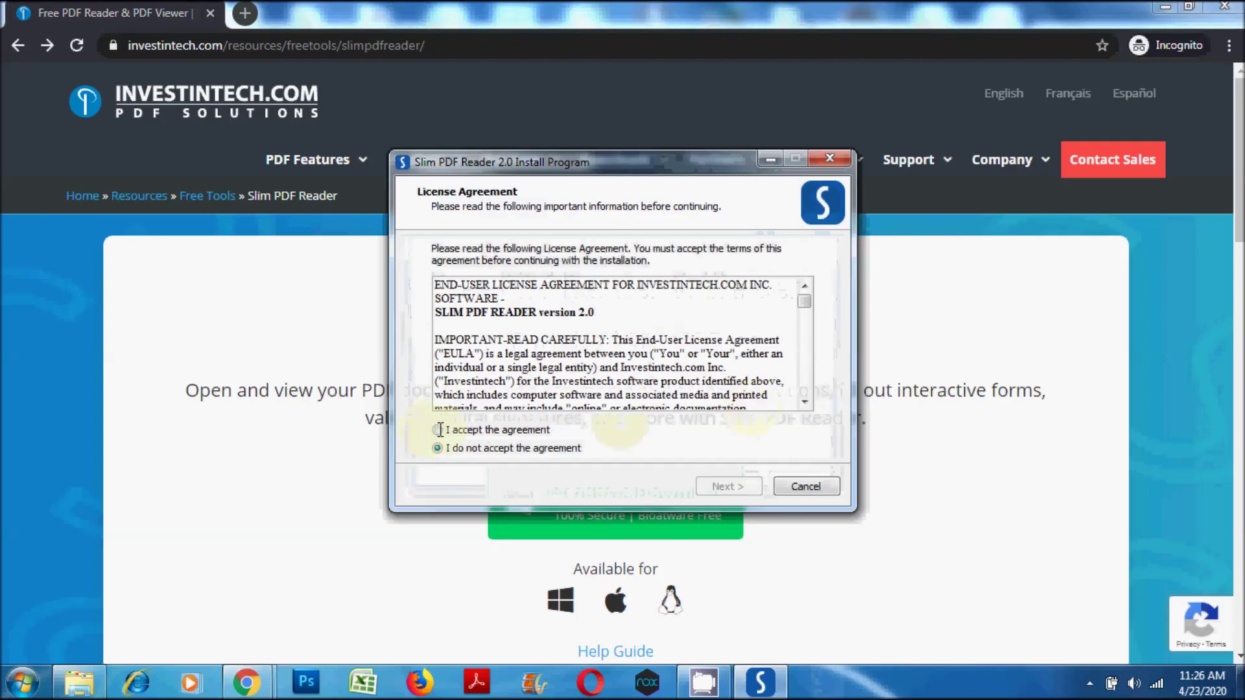
click(746, 487)
click(728, 486)
click(659, 487)
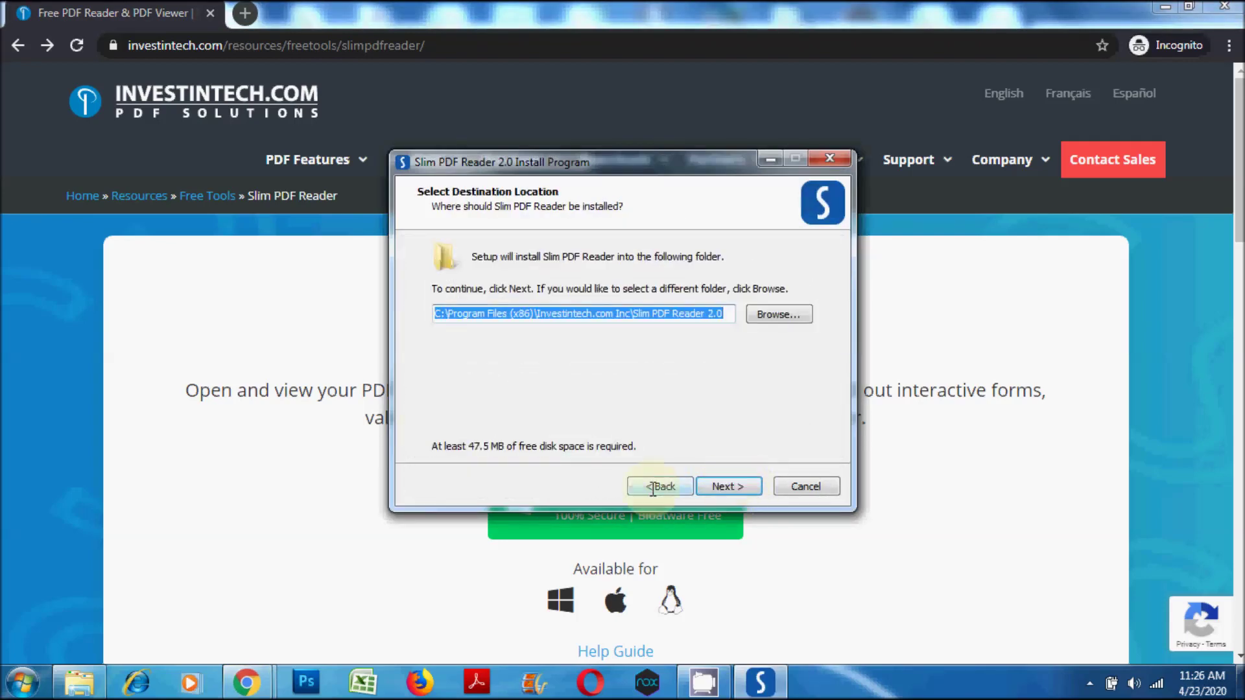
click(660, 486)
click(729, 487)
click(728, 487)
click(728, 486)
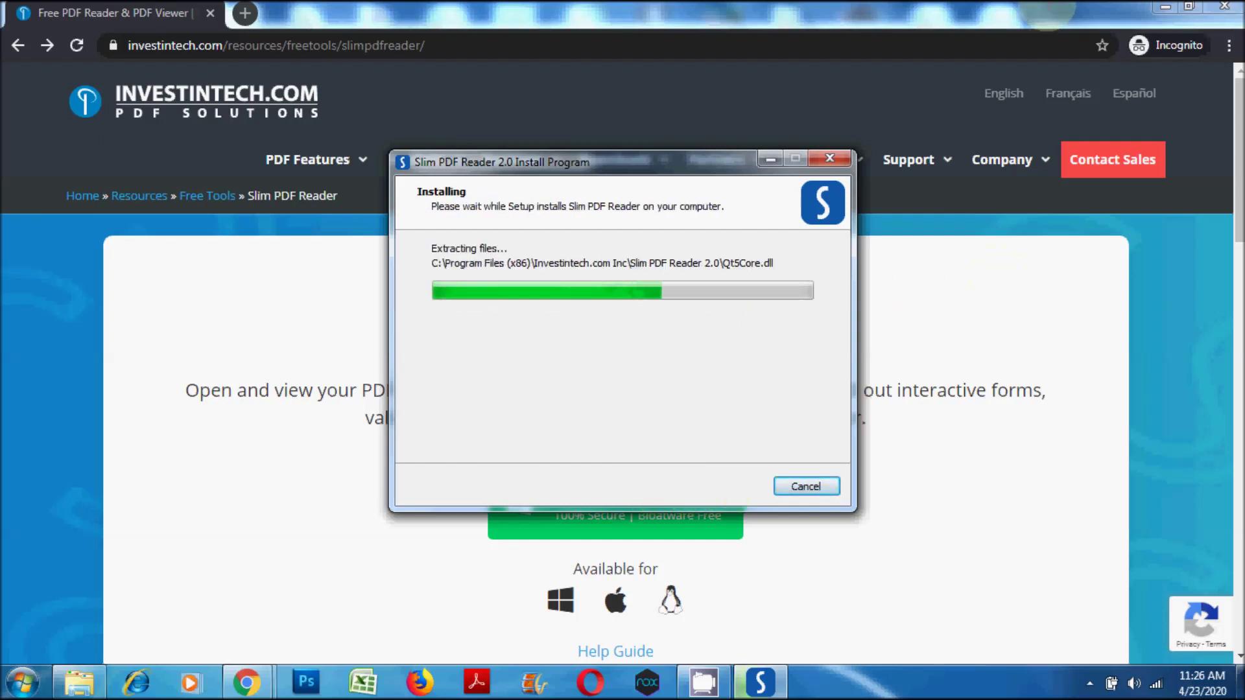
click(720, 485)
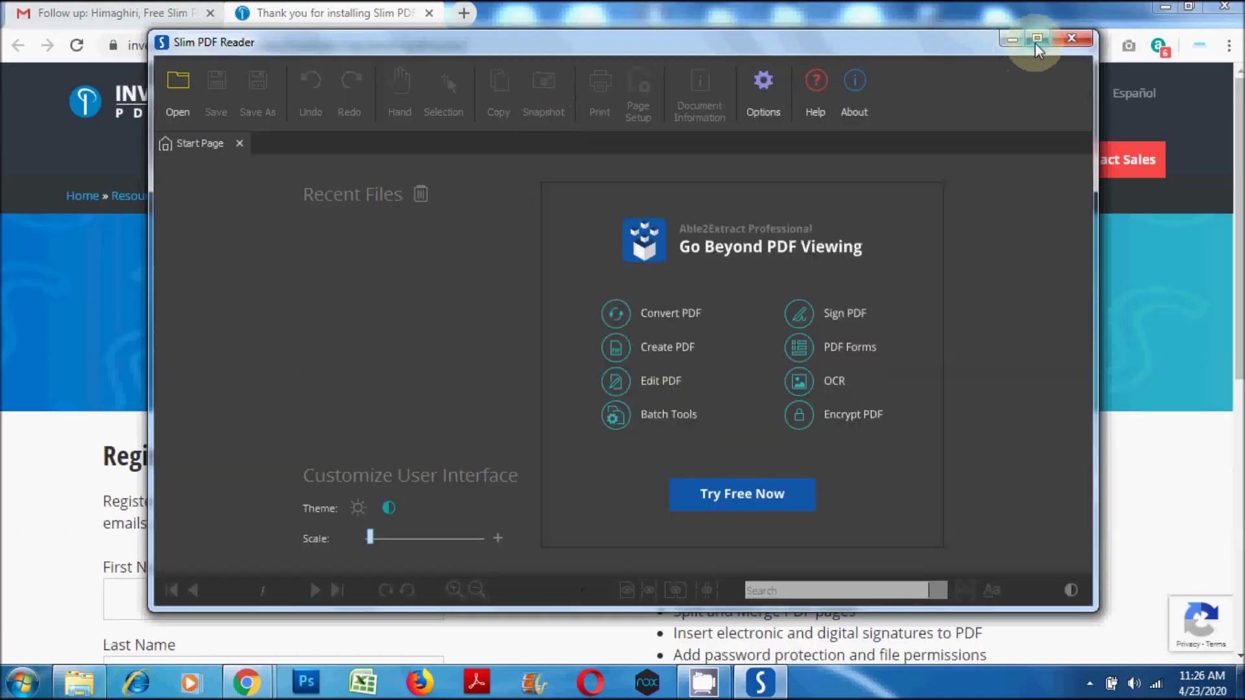
Maximize the Slim PDF Reader window showing its Start Page
click(1037, 39)
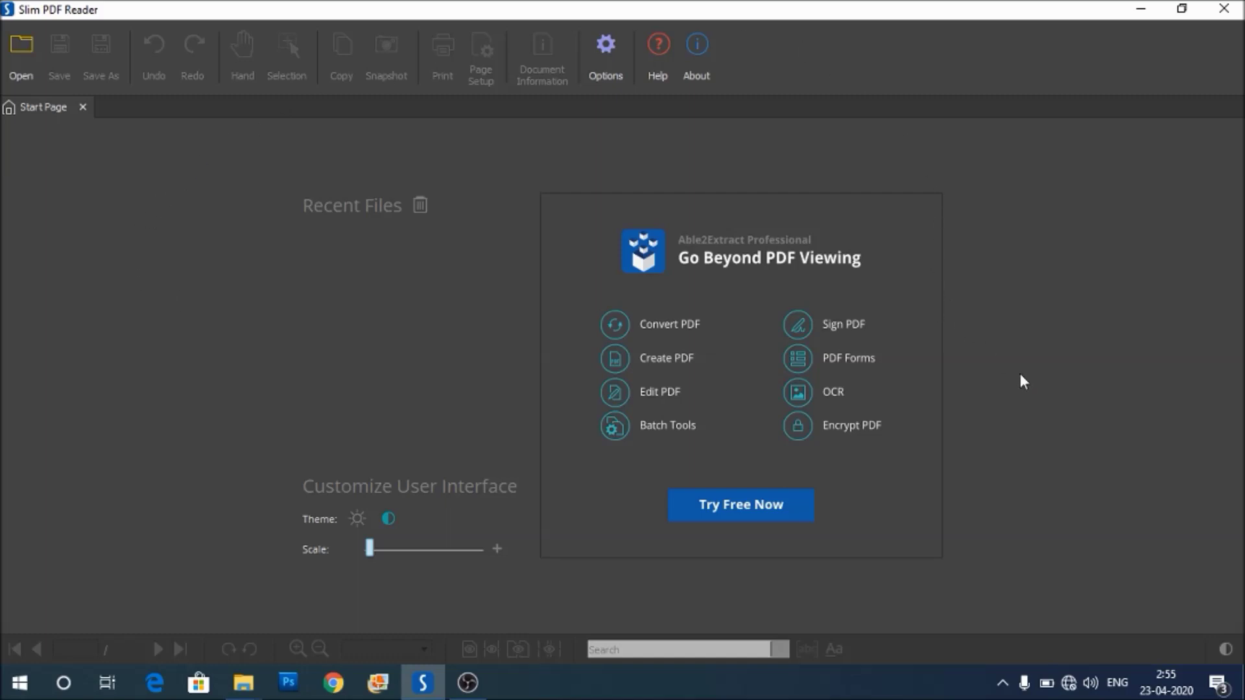
click(1226, 650)
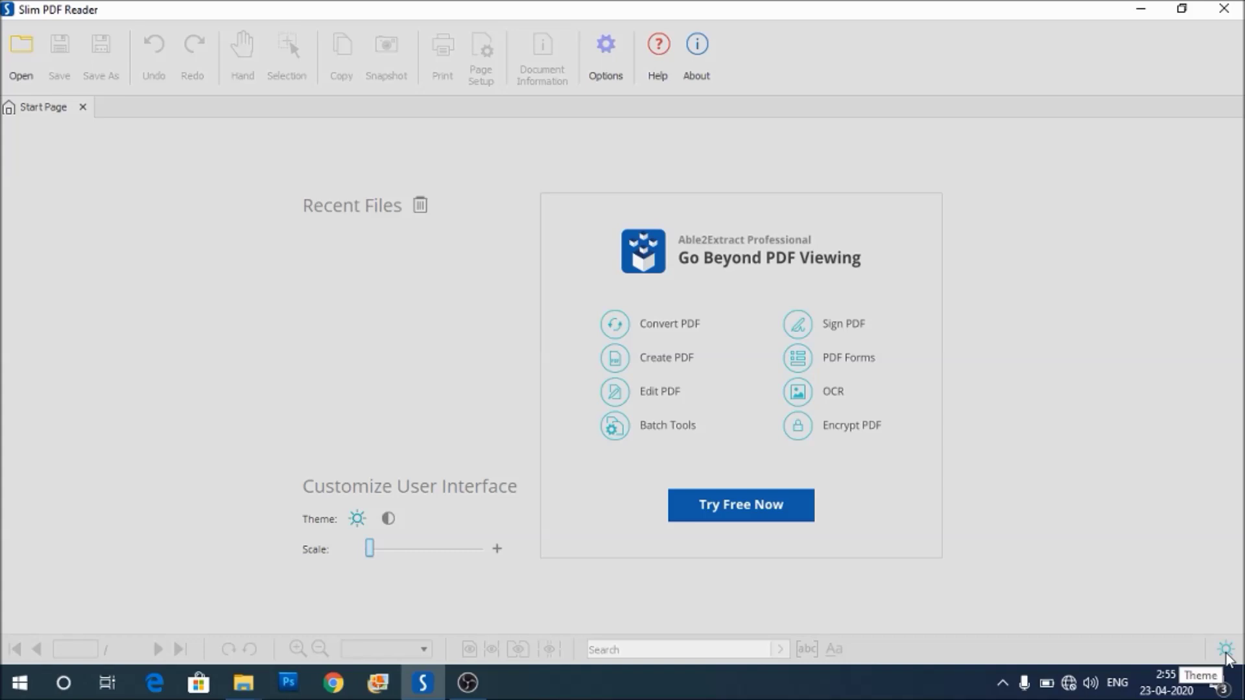
click(1226, 652)
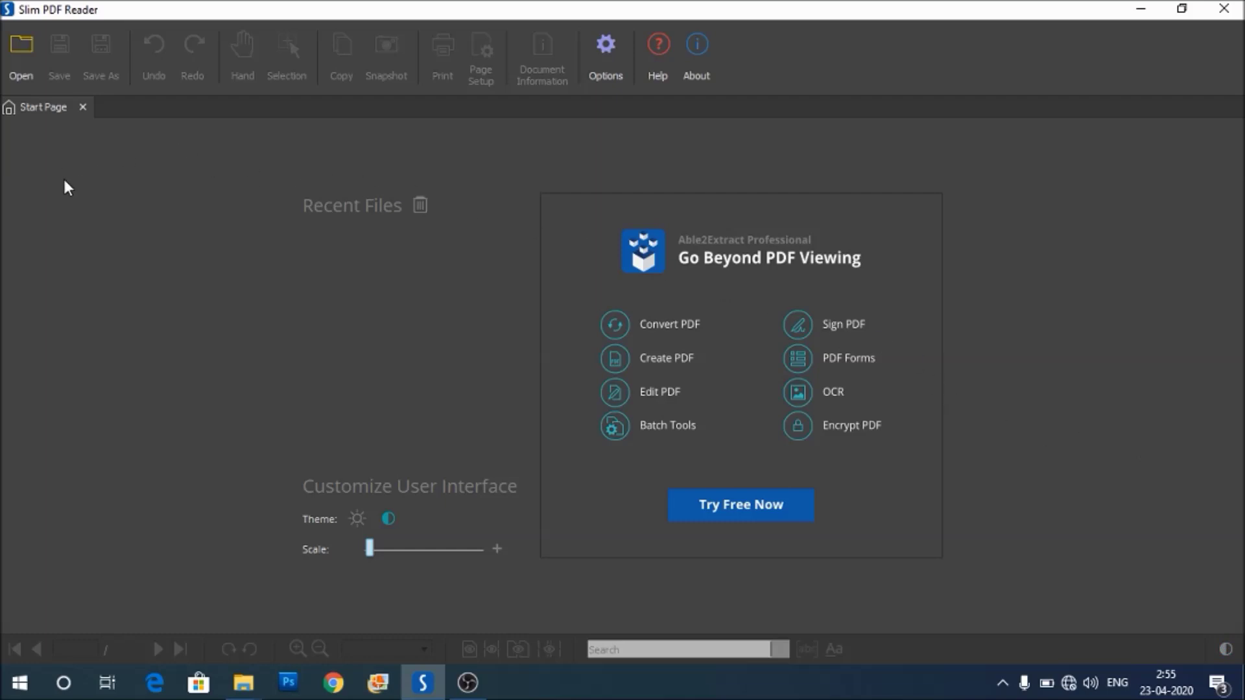
Open Chapter 1 Word Tutorials.pdf from USB Drive (I:)
click(22, 45)
scroll(139, 321, down, 2)
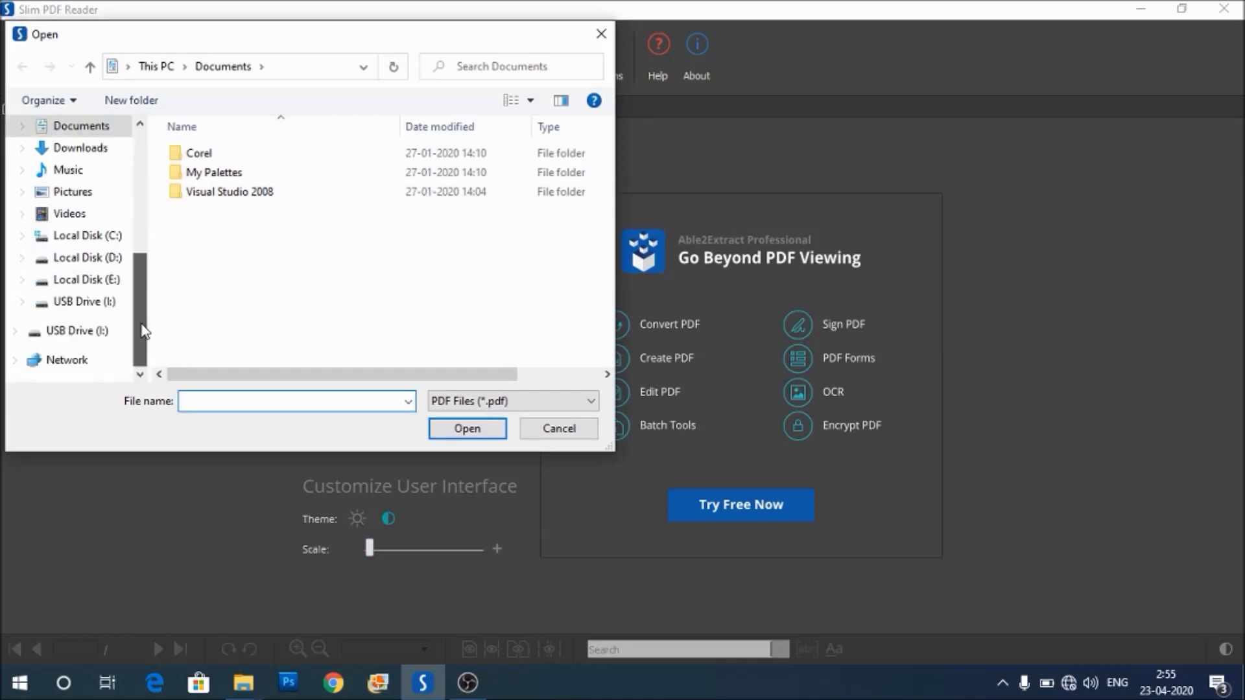
click(119, 302)
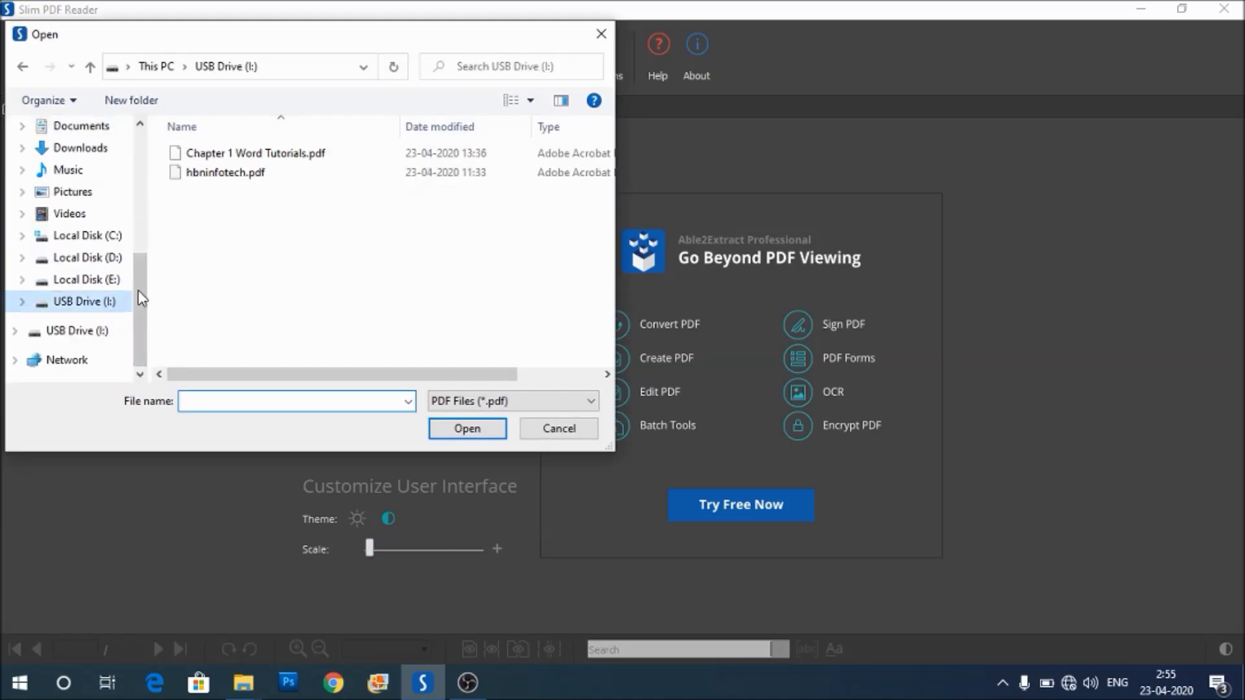
click(220, 156)
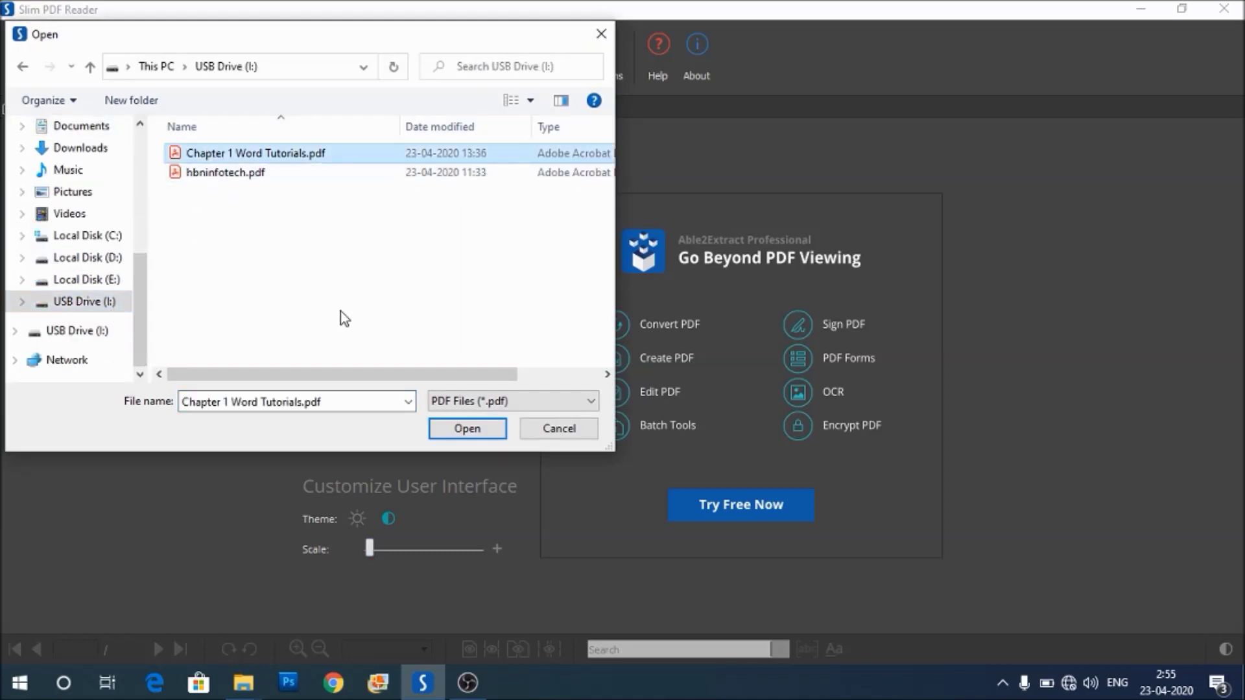
click(466, 430)
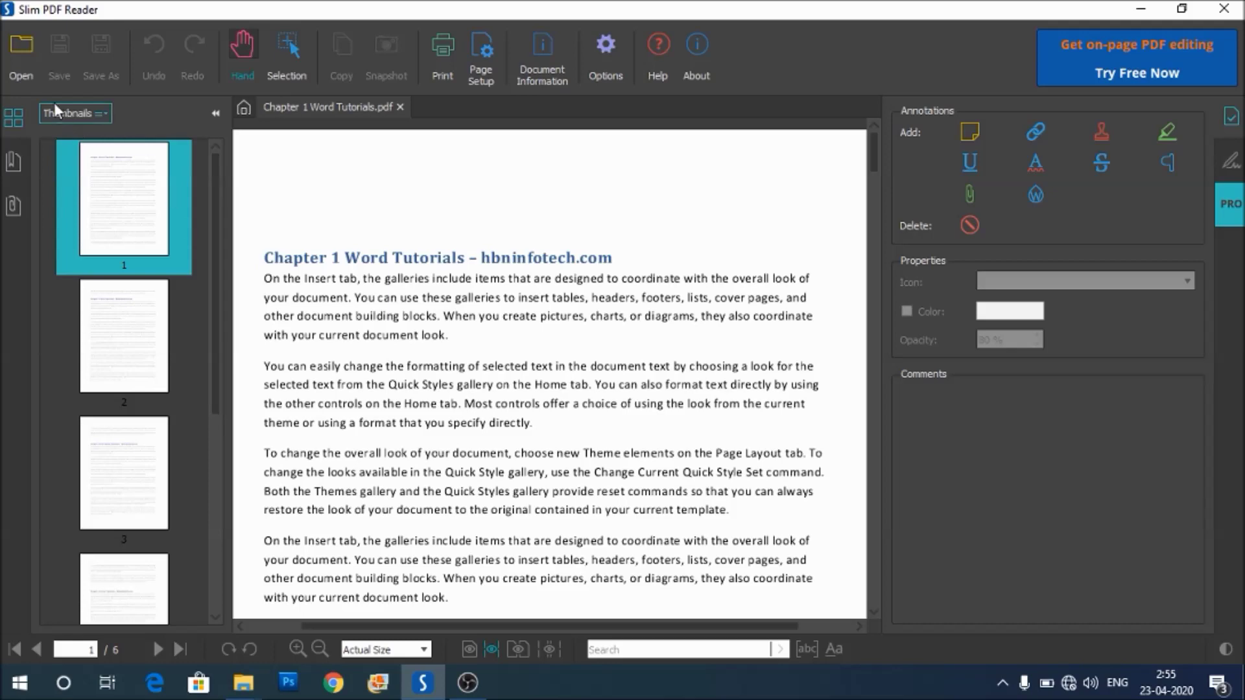
Open hbninfotech.pdf from the same drive as a second tab
click(22, 49)
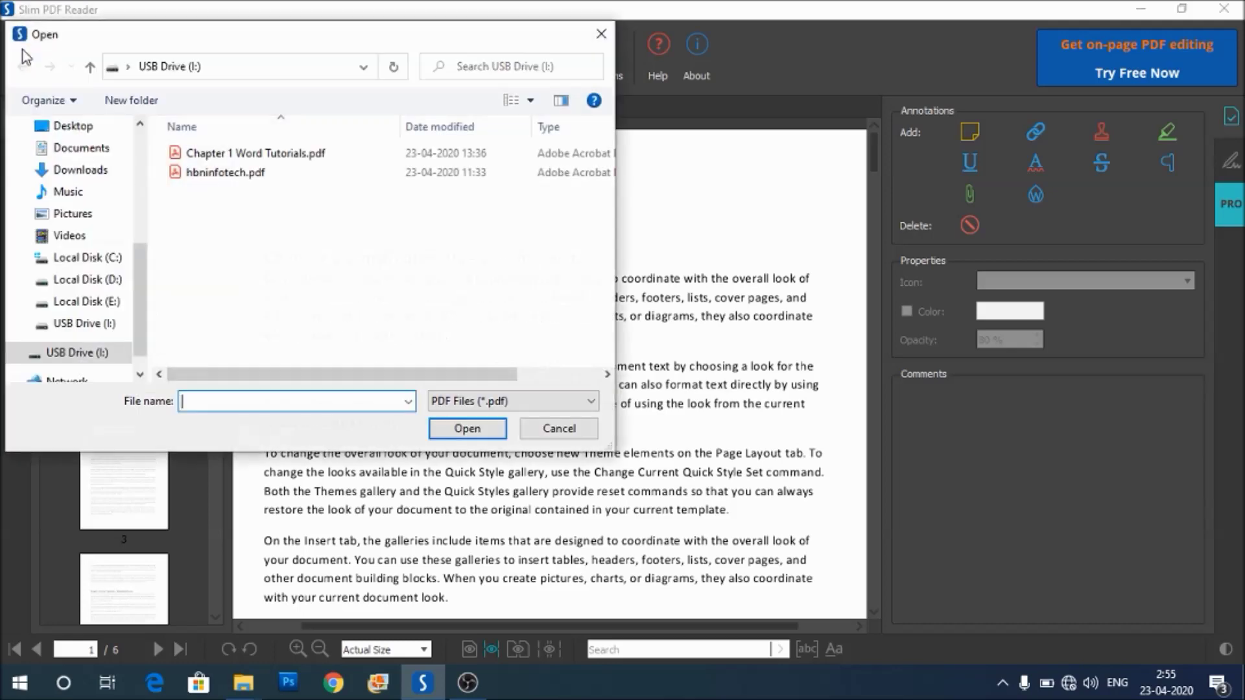
click(202, 172)
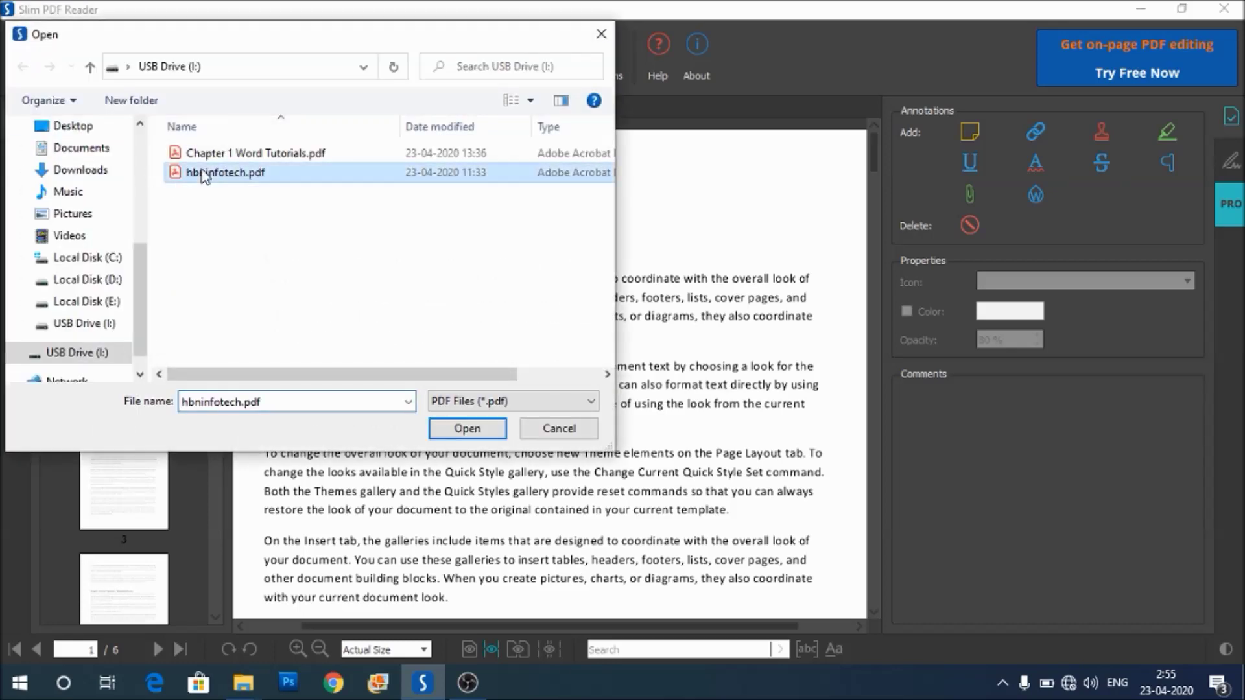
click(466, 431)
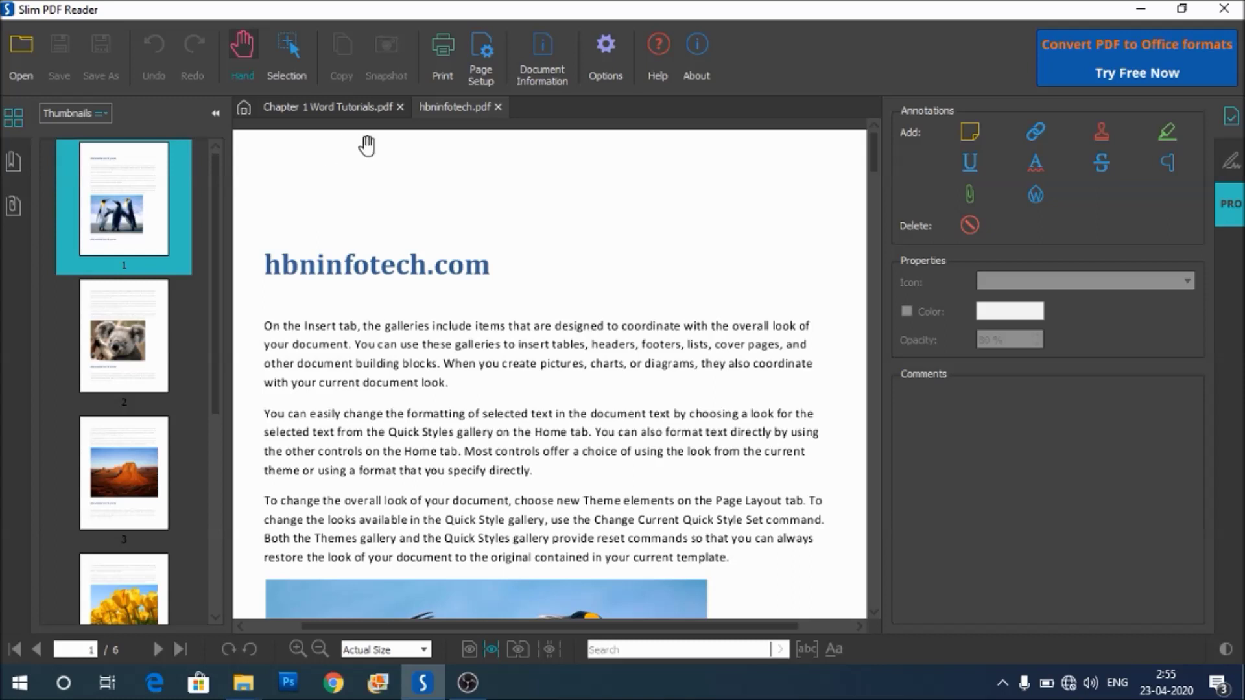
Switch between the two document tabs, return to hbninfotech.pdf and view its empty bookmarks list
click(332, 107)
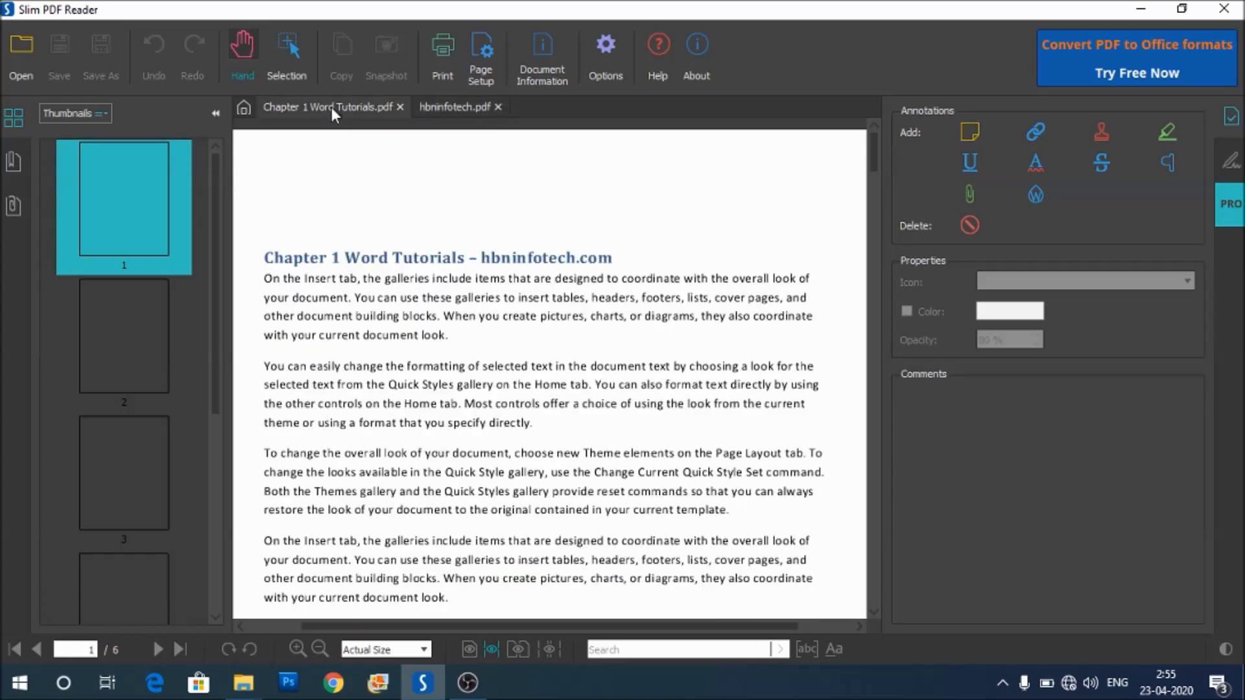
click(437, 106)
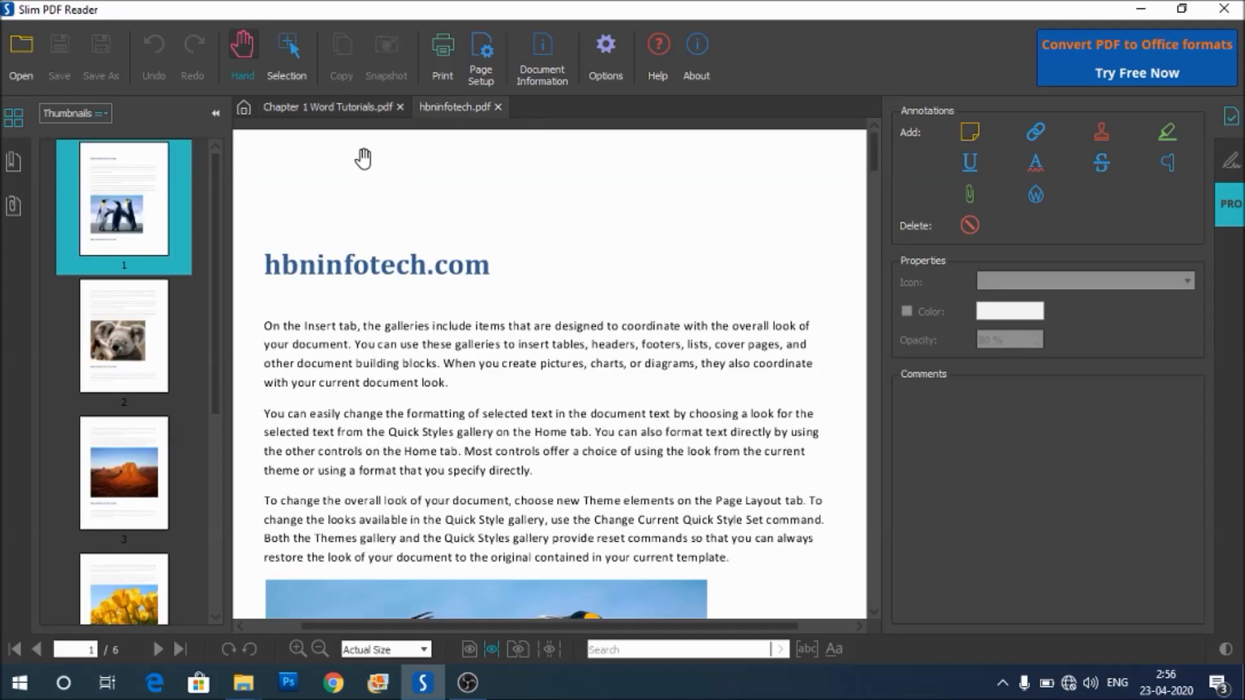
drag(402, 366, 452, 349)
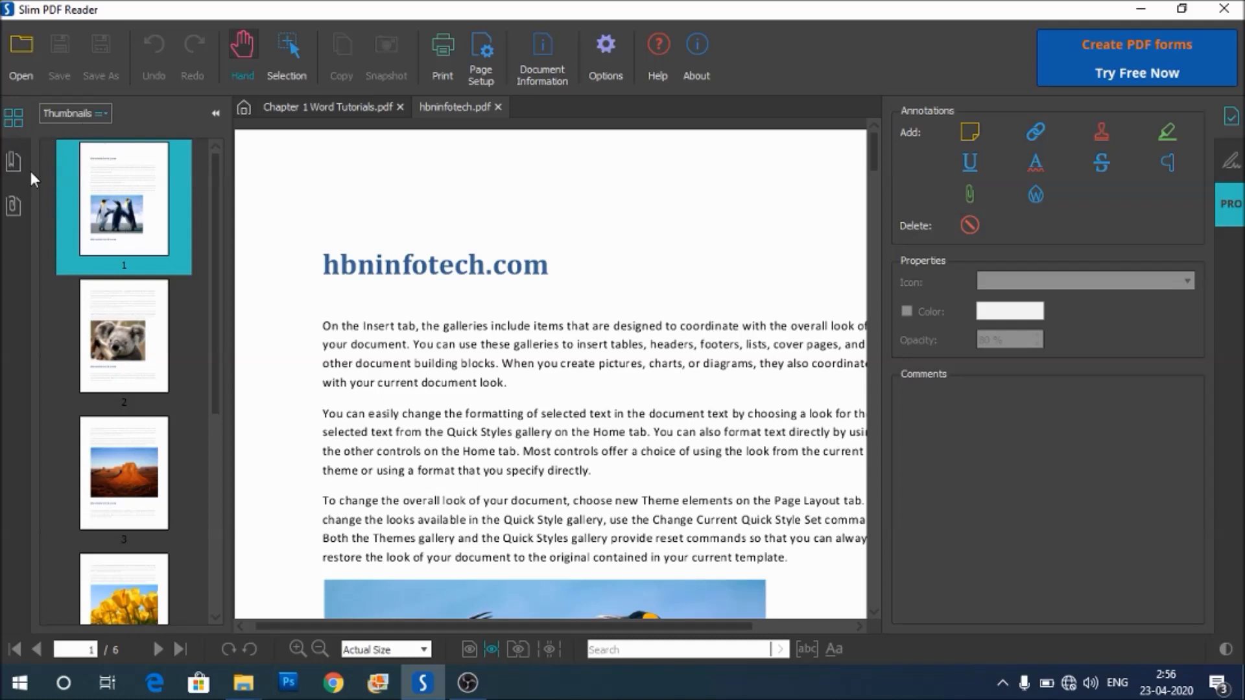
click(11, 164)
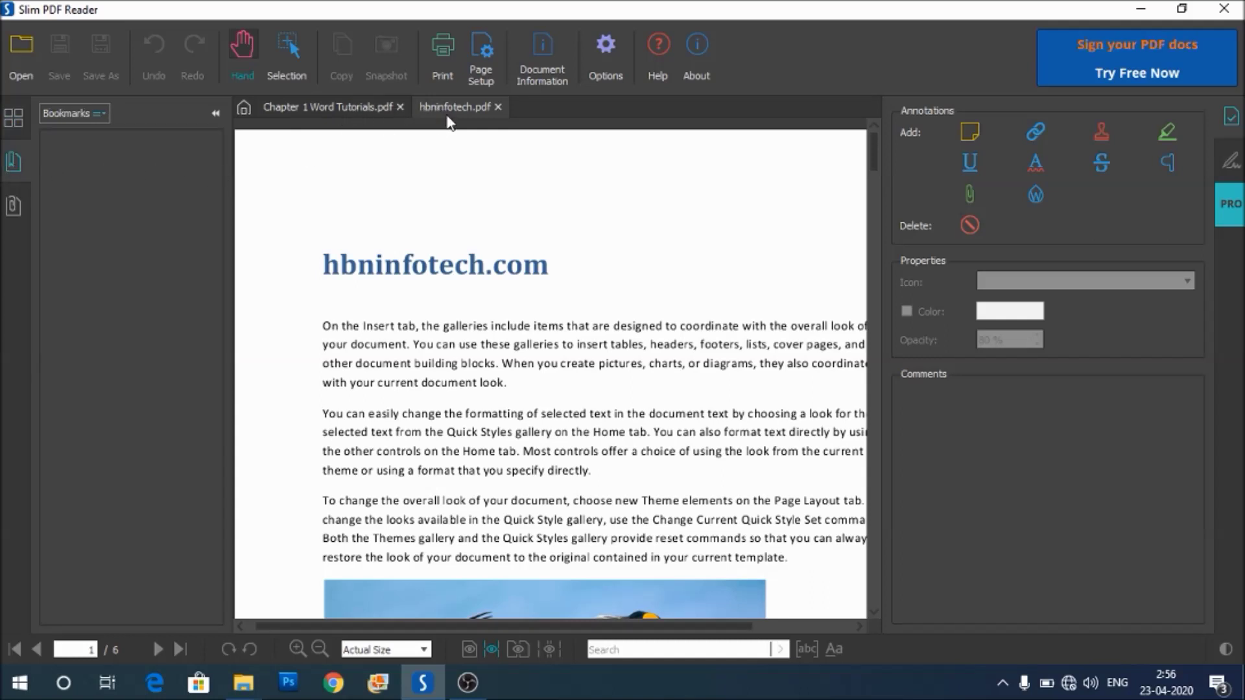
Check Chapter 1 Word Tutorials.pdf's five bookmarks and attachments, then go to page 2 via thumbnails
click(341, 108)
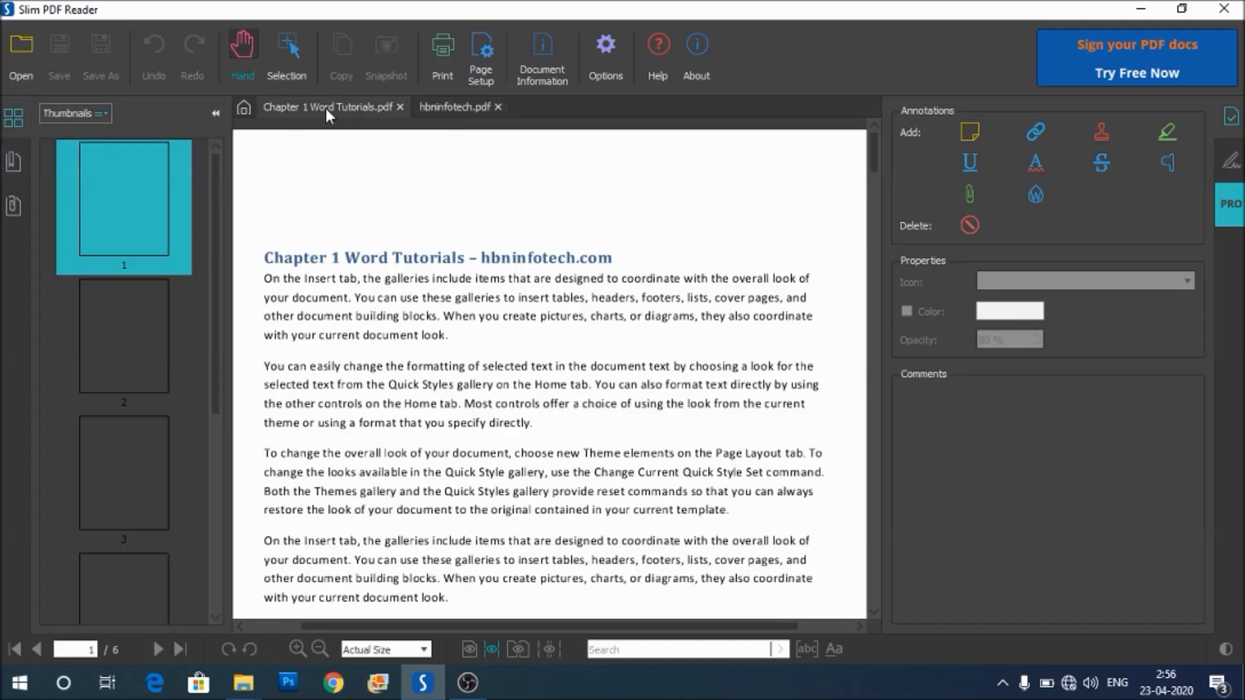
click(21, 165)
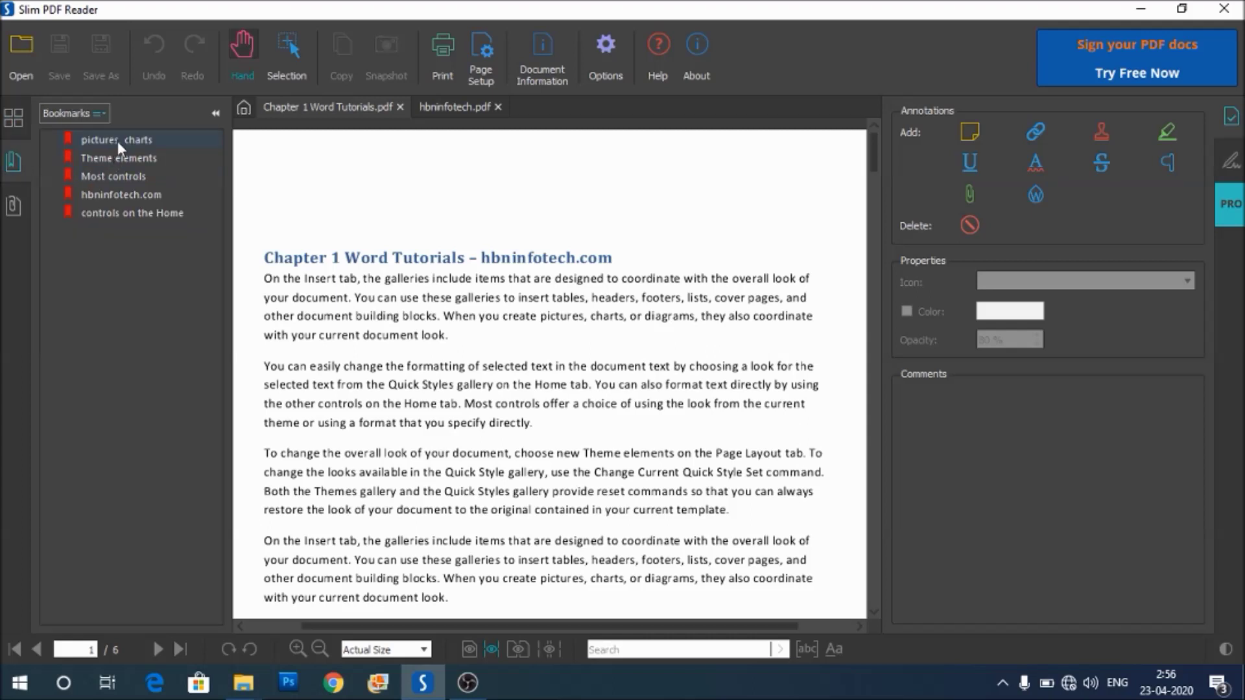
click(14, 206)
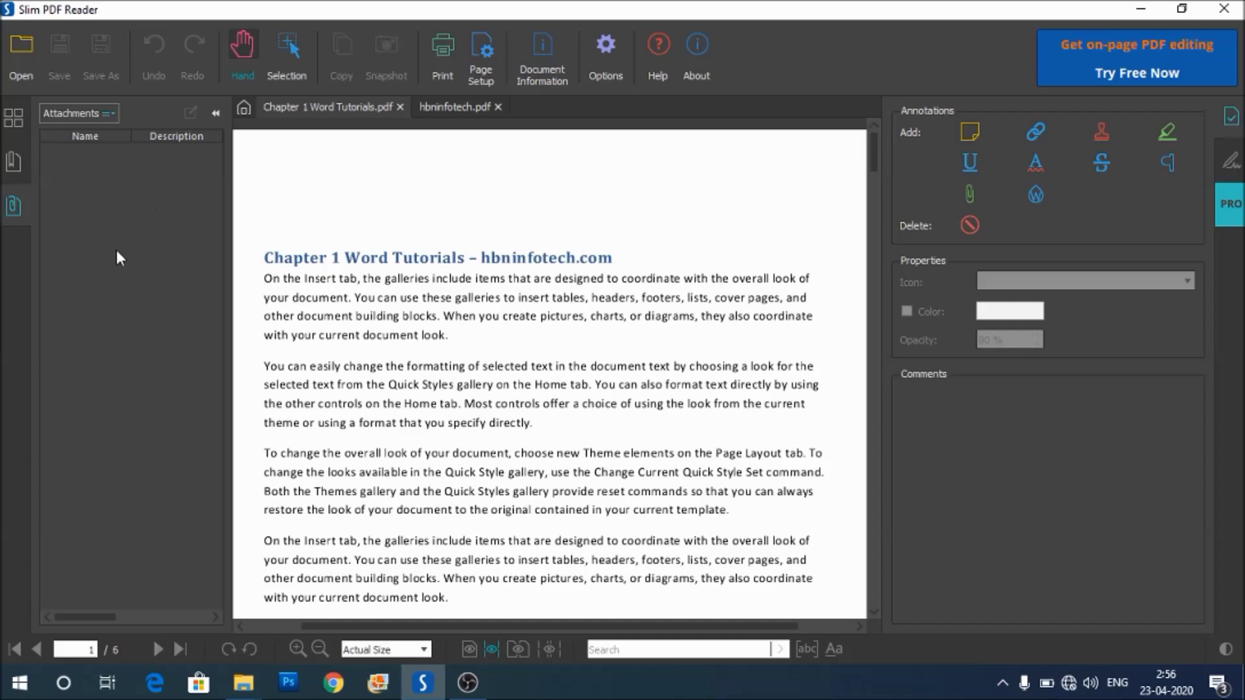
click(19, 121)
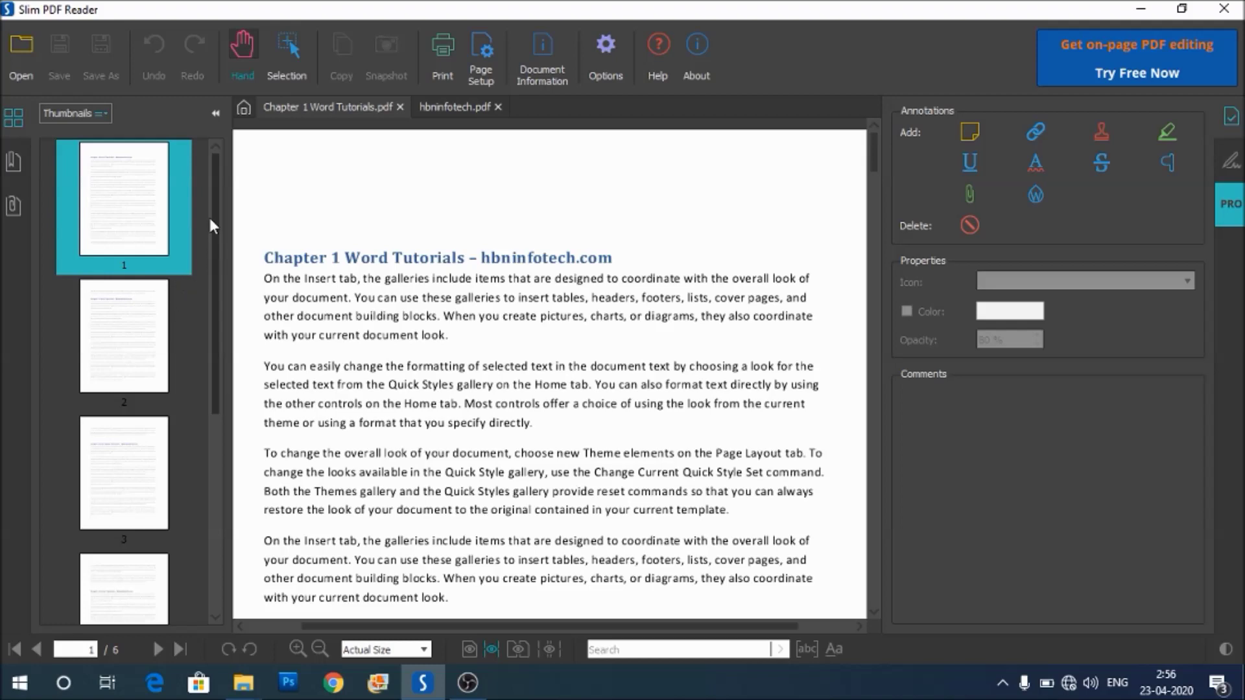
click(150, 361)
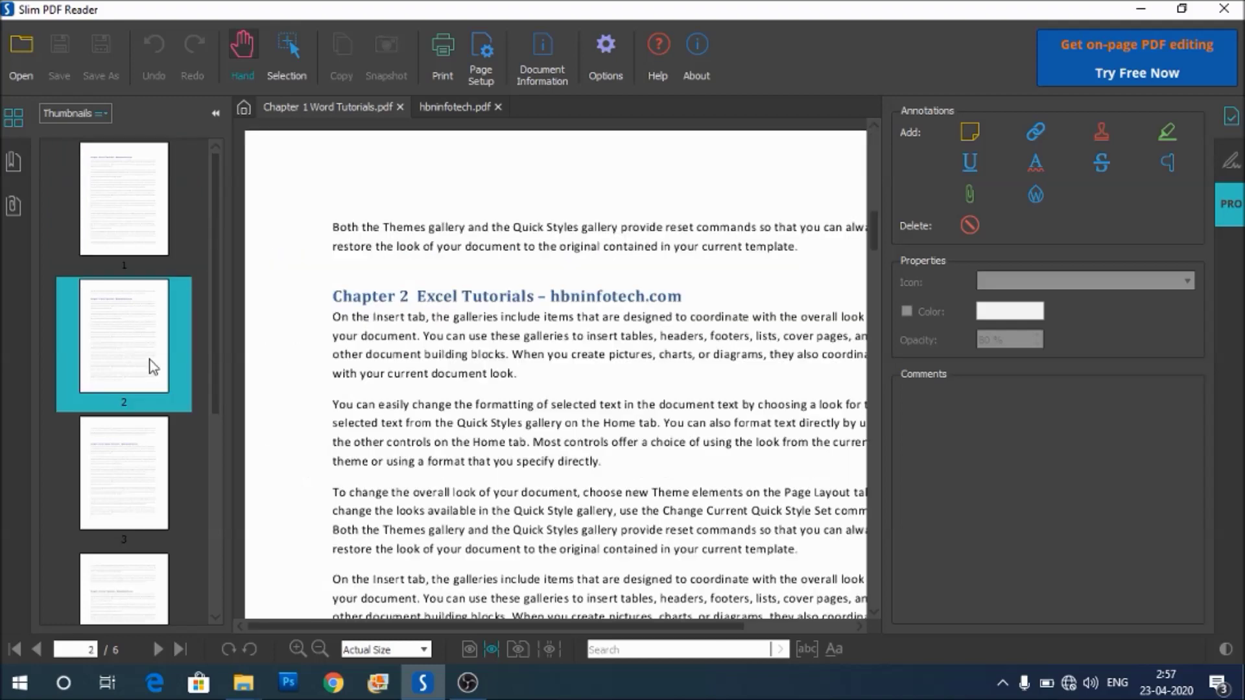
Go to page 3 of Chapter 1, then view hbninfotech.pdf pages 2 and 3 via thumbnails
click(136, 480)
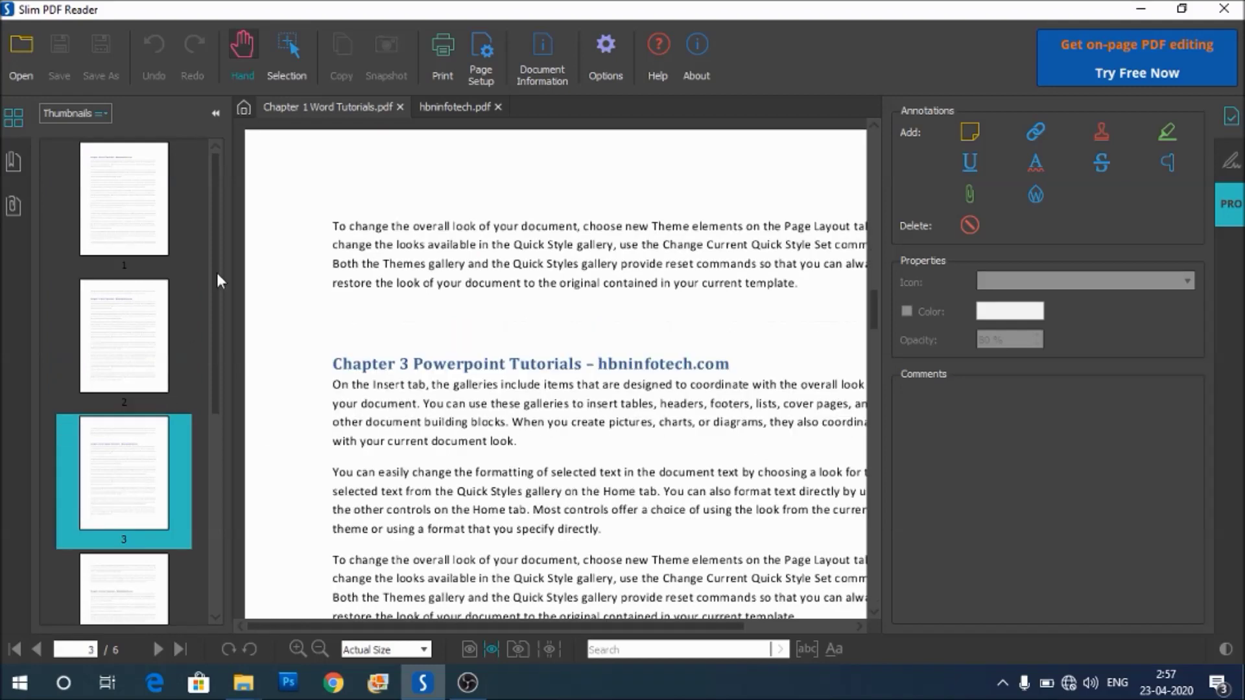
click(450, 107)
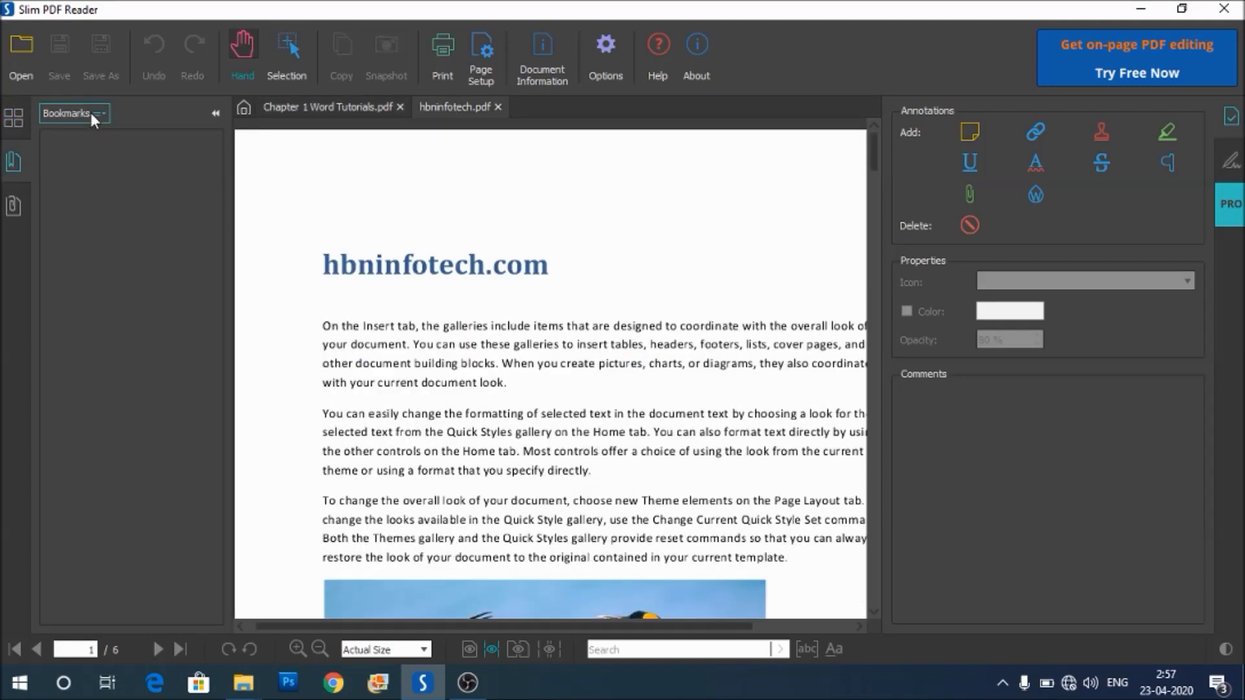
click(14, 117)
click(140, 327)
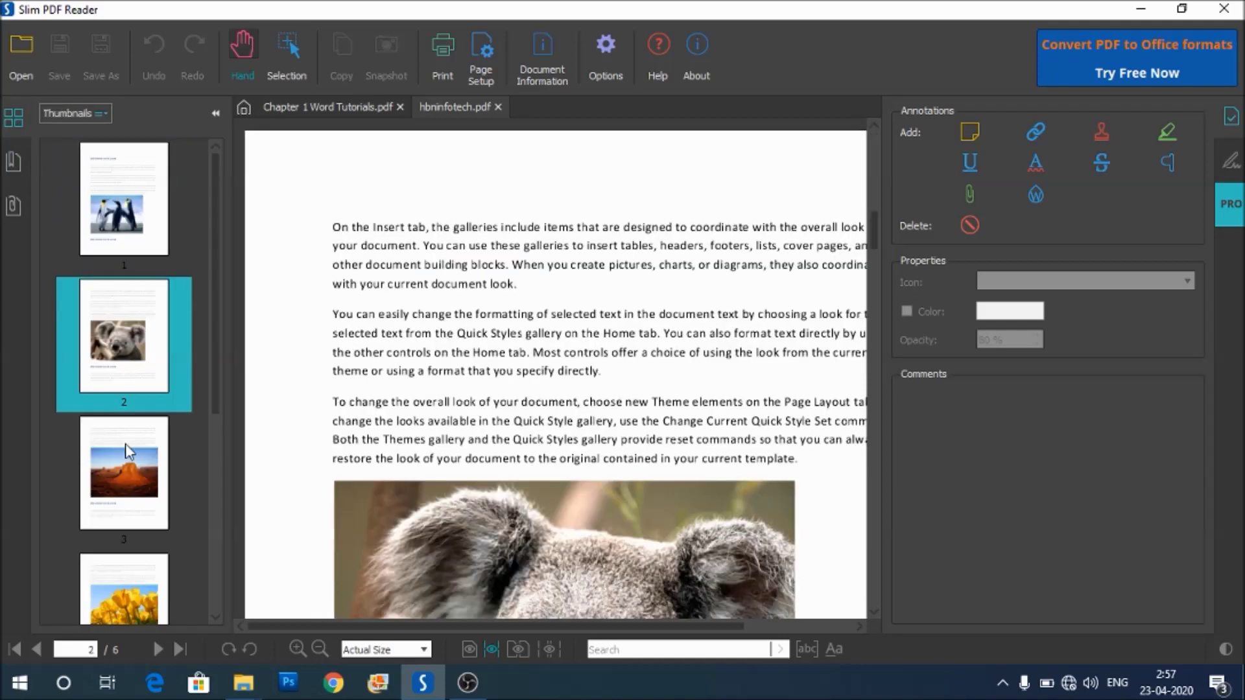
click(124, 476)
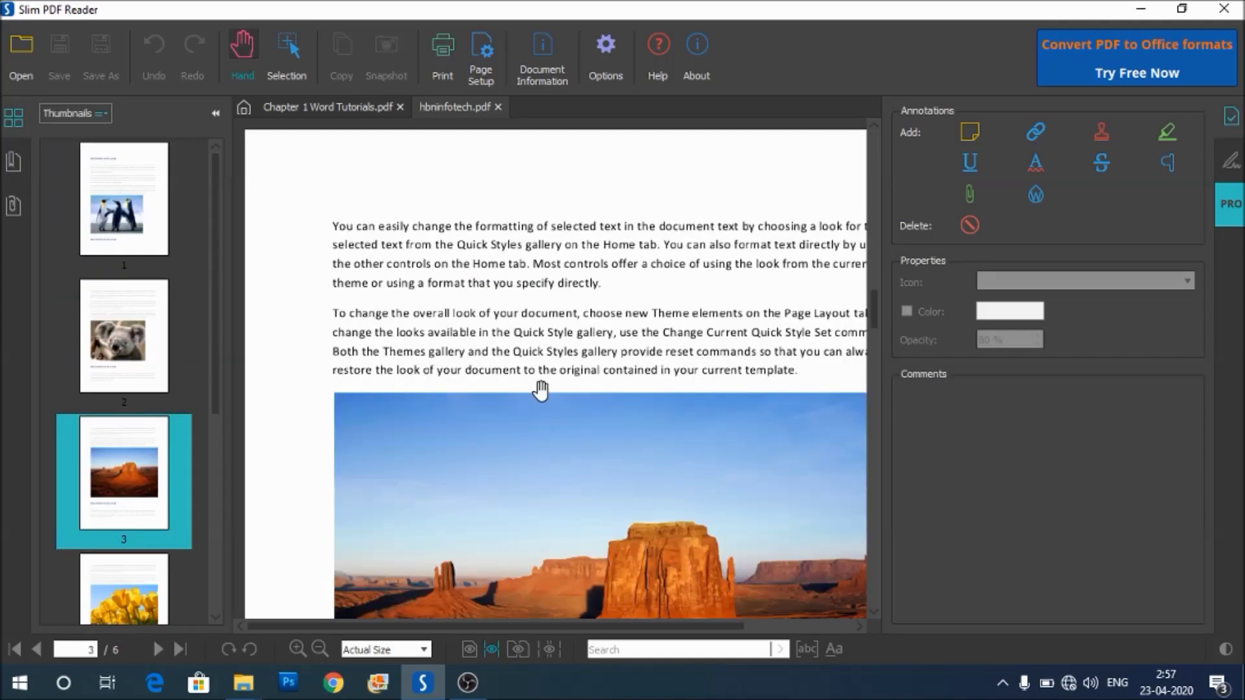
Pan with the Hand tool past the desert photo to page 4's tulip photo and text
drag(500, 447, 491, 372)
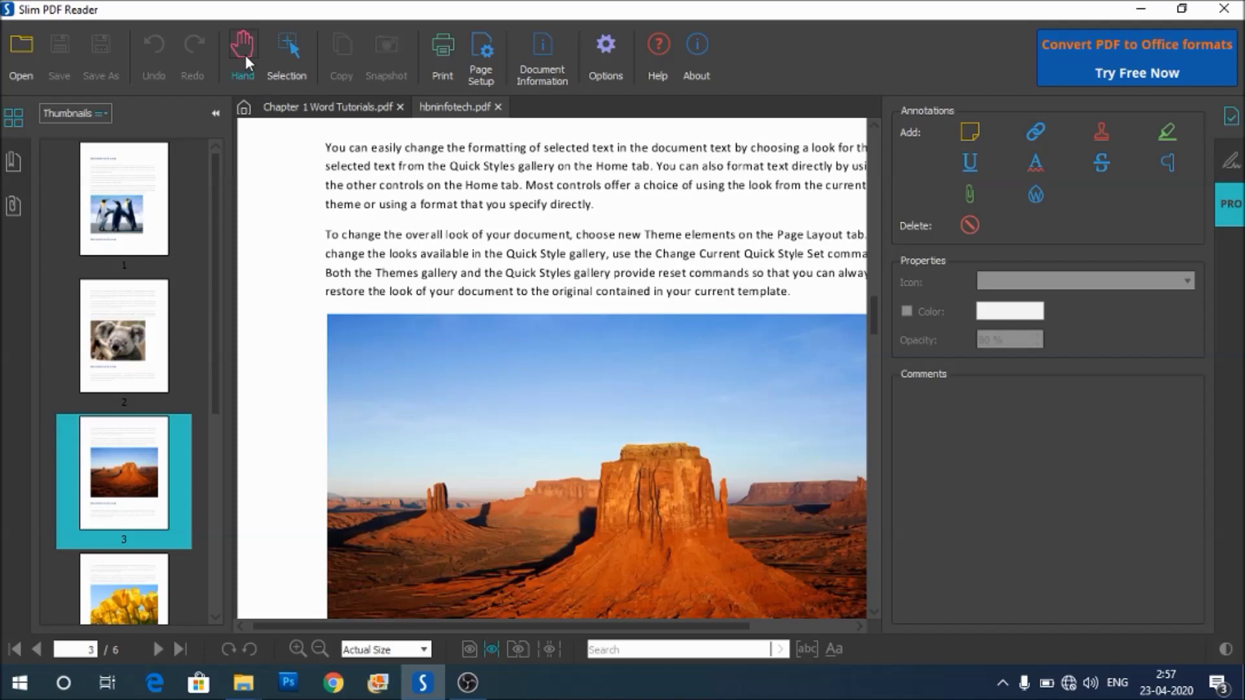
drag(495, 473, 475, 286)
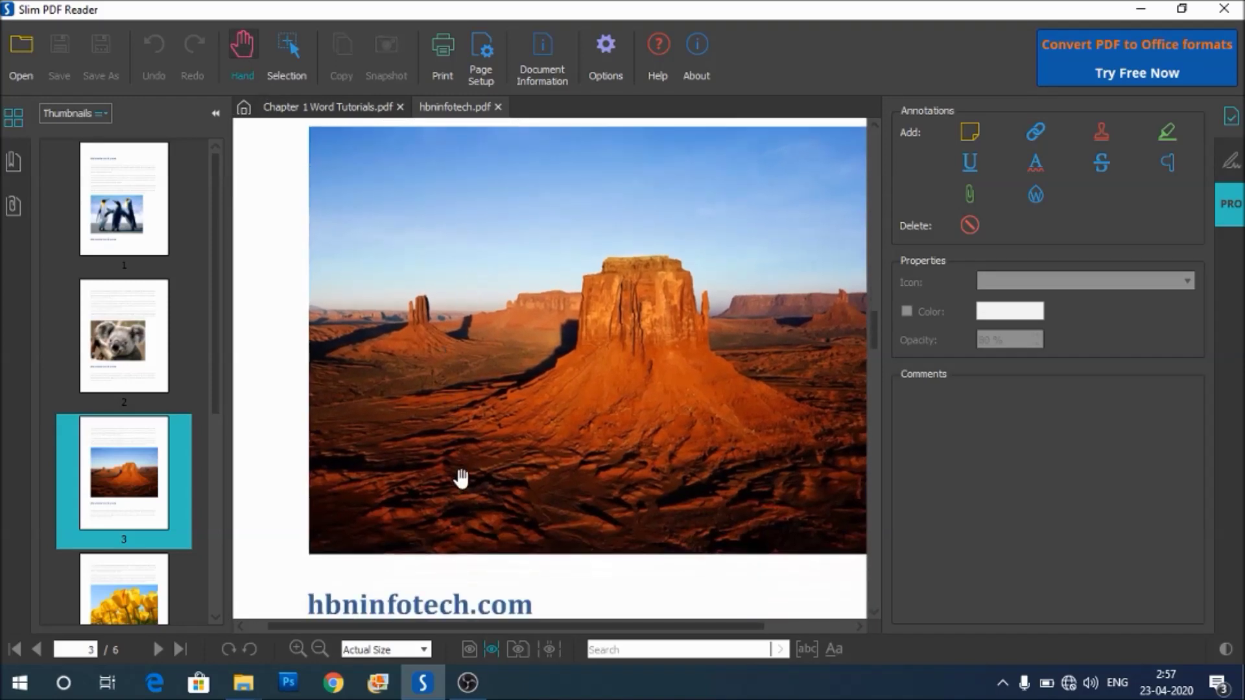
drag(454, 512, 453, 228)
drag(445, 473, 461, 284)
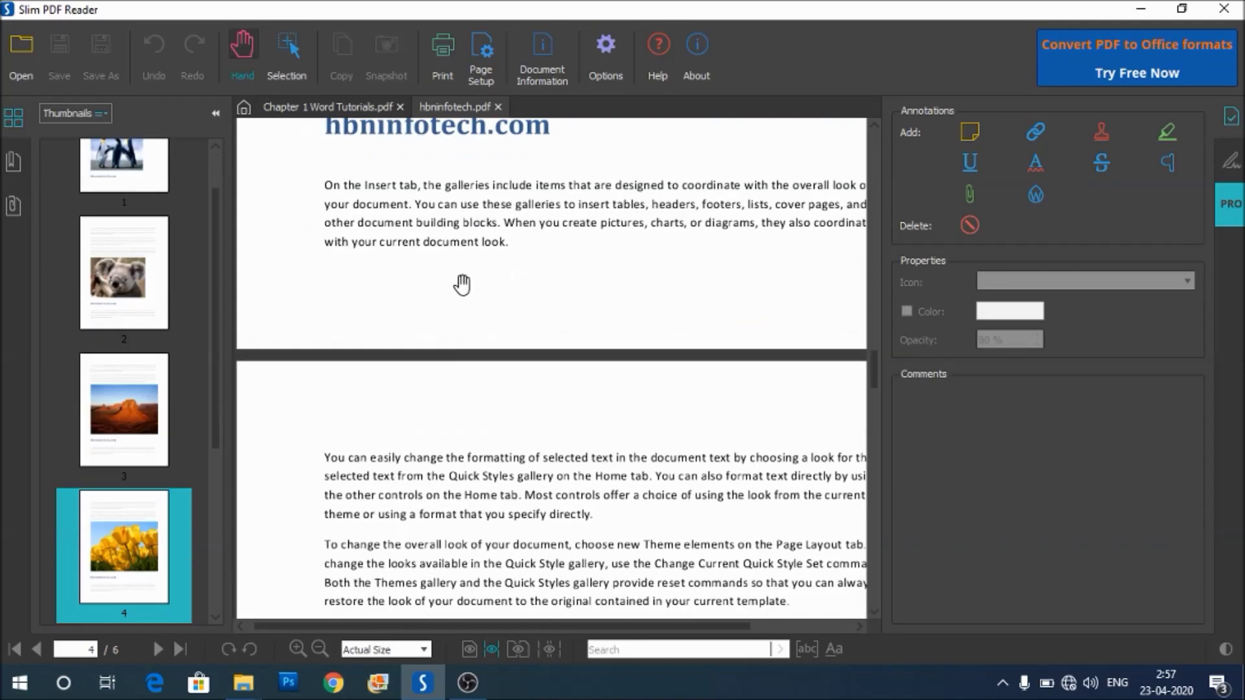
drag(446, 548, 445, 305)
mouse_move(432, 469)
mouse_down()
mouse_move(431, 303)
mouse_move(411, 328)
mouse_up()
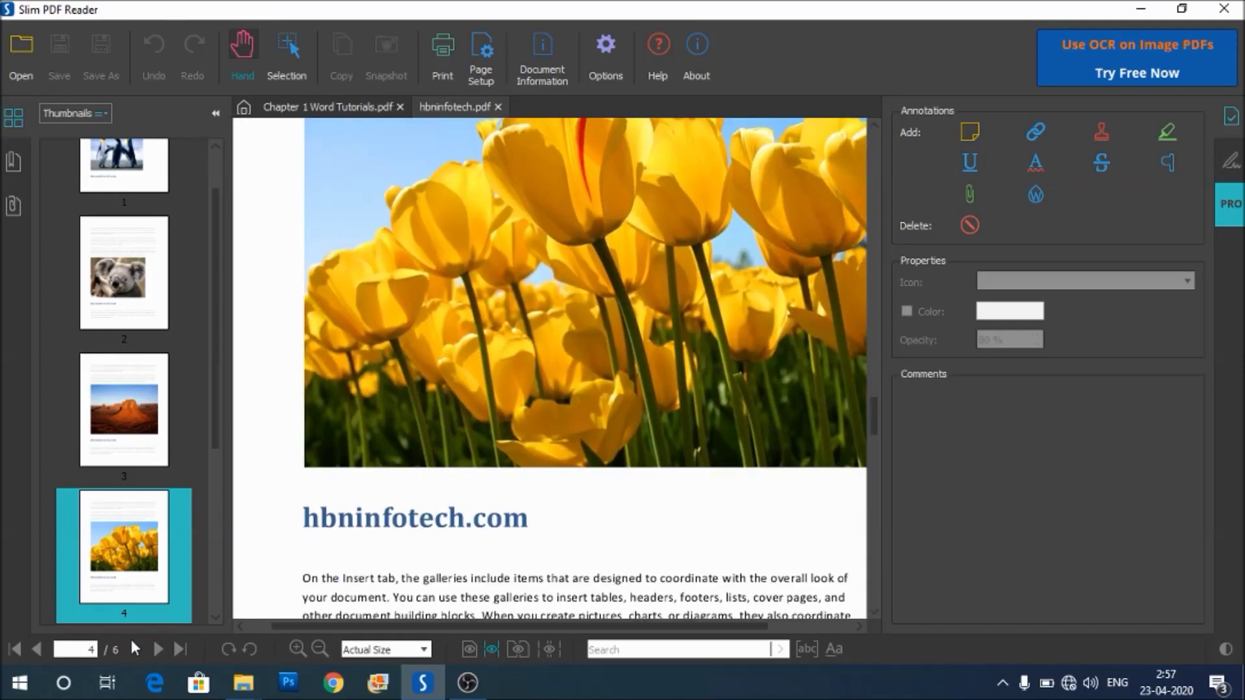
drag(317, 521, 313, 420)
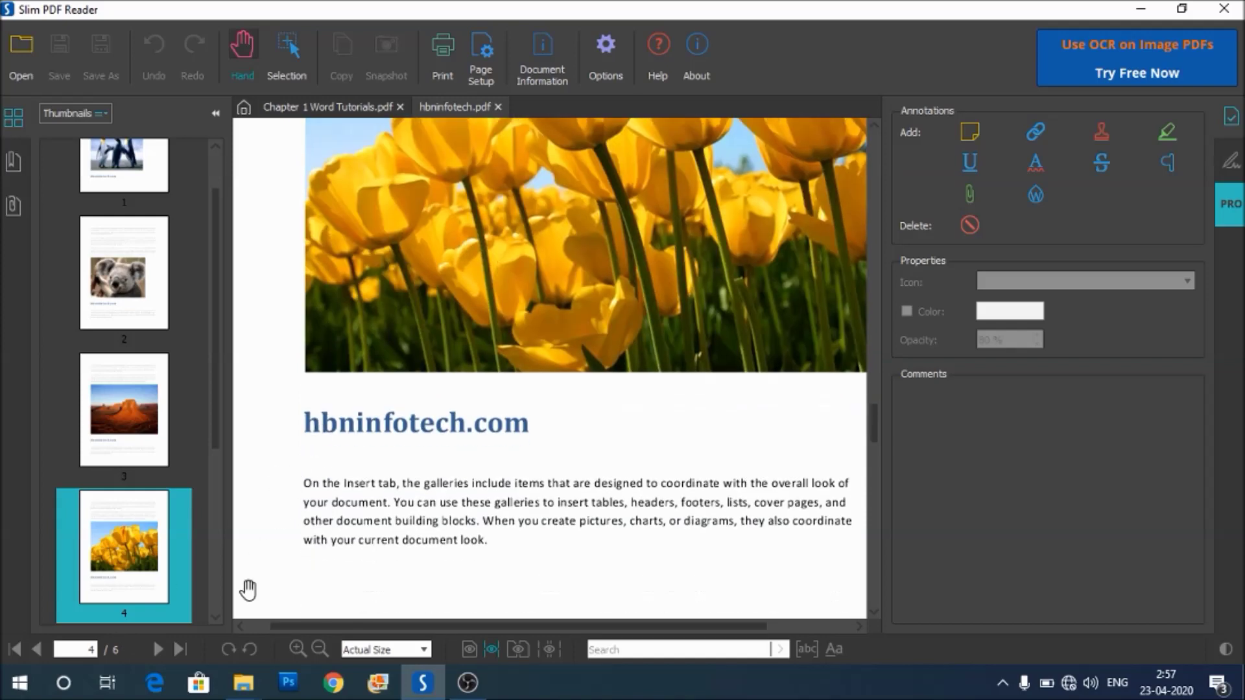
Step hbninfotech.pdf forward and back to page 5, jump to last page 6, then back to page 1
click(159, 648)
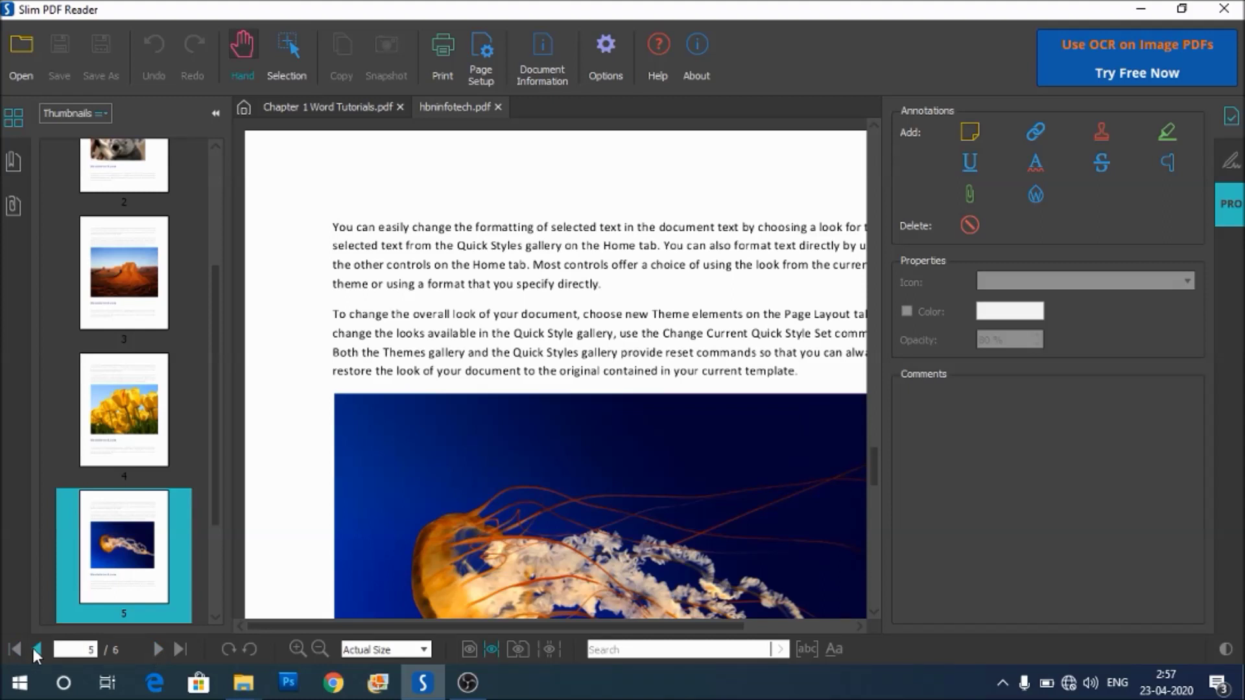
click(33, 650)
click(158, 647)
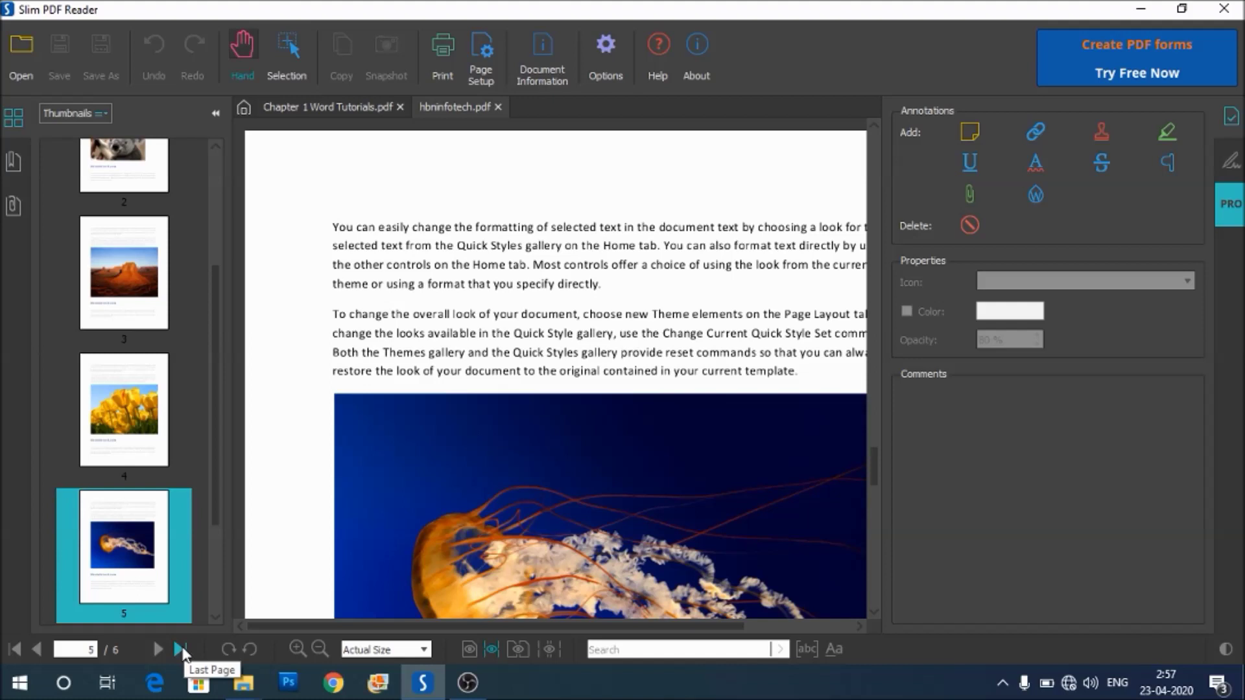
click(181, 650)
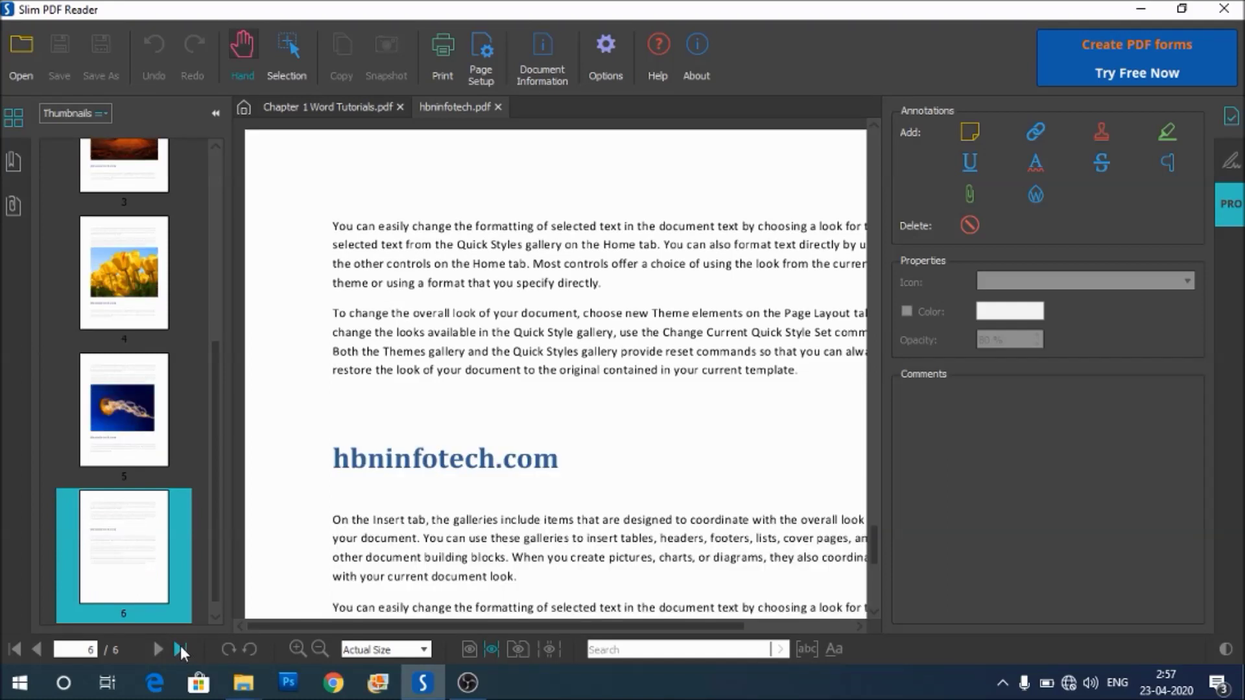
click(15, 649)
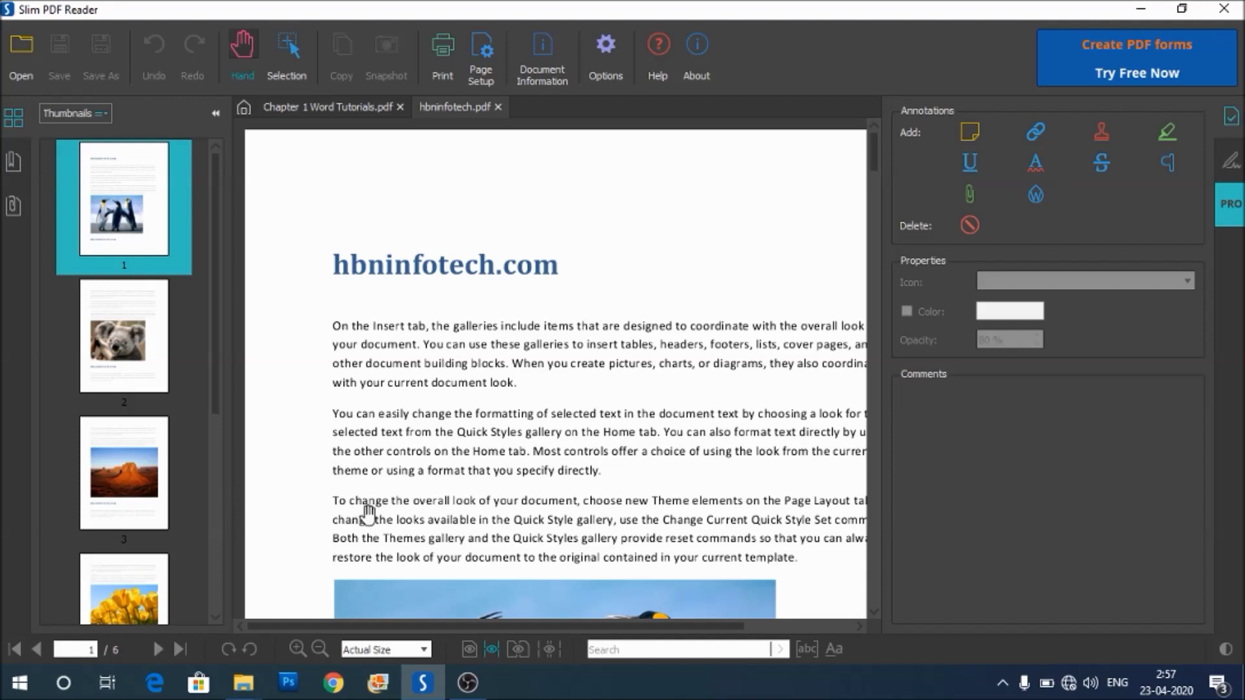
scroll(419, 441, down, 3)
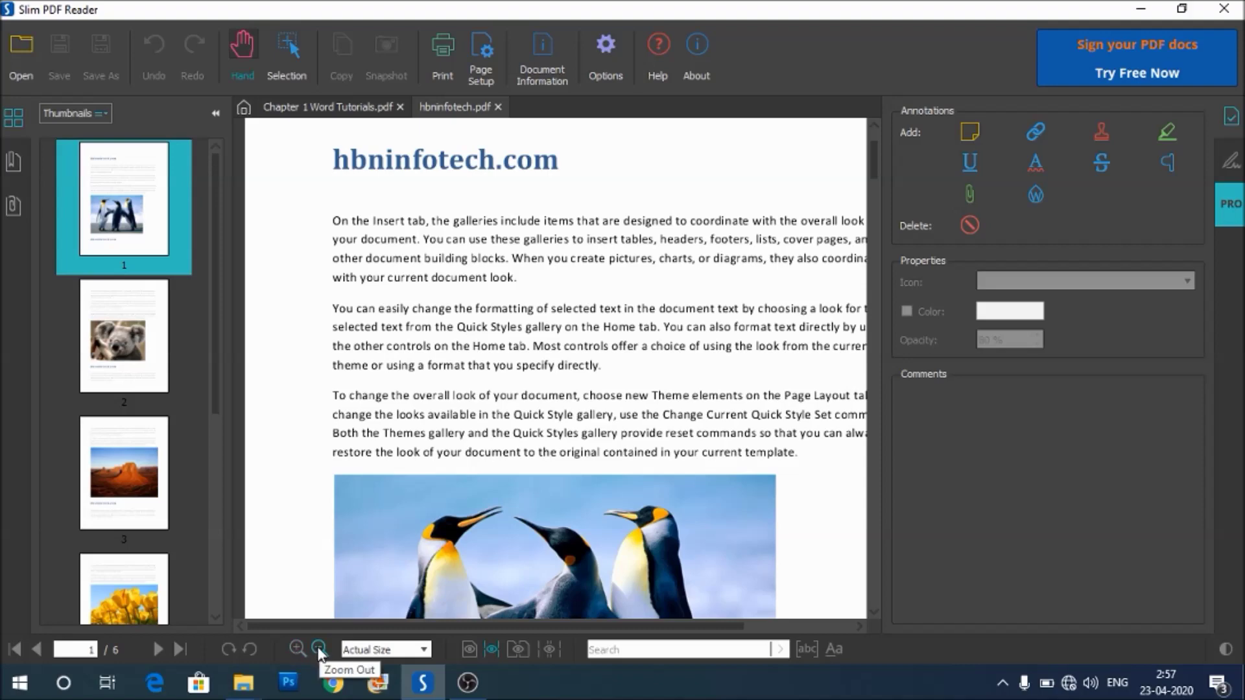
Zoom the document out to 50%, then back in to 125%
click(318, 648)
click(318, 648)
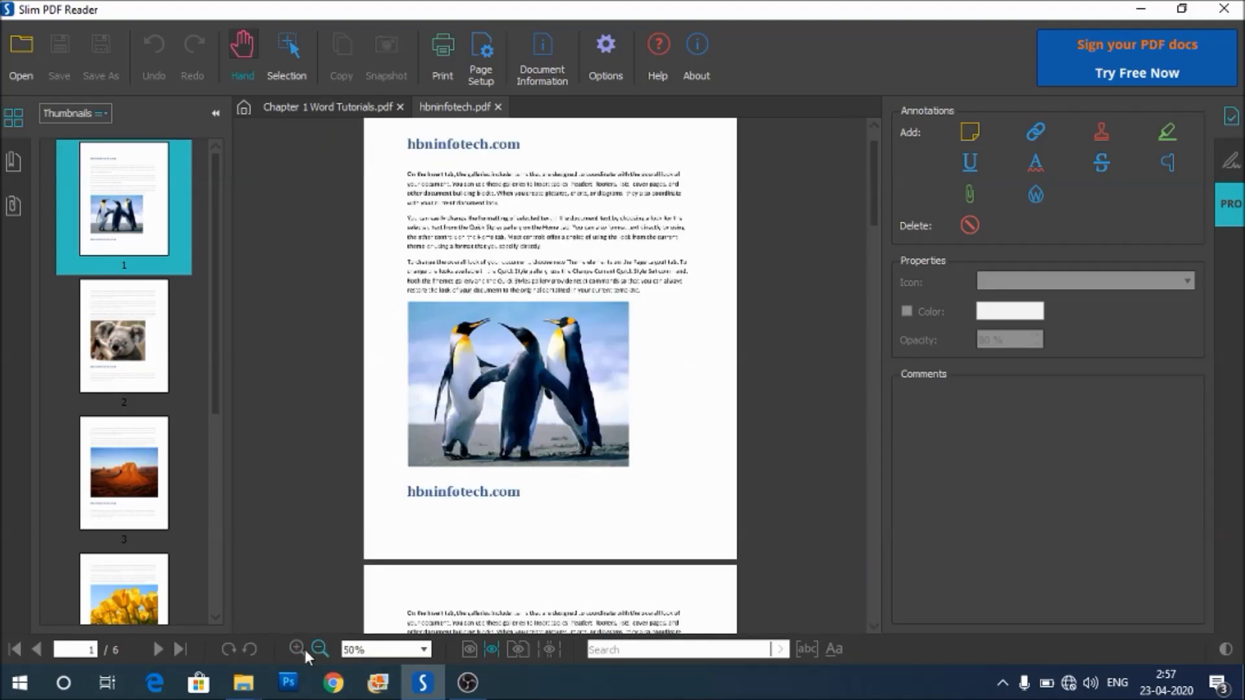
click(294, 646)
click(294, 643)
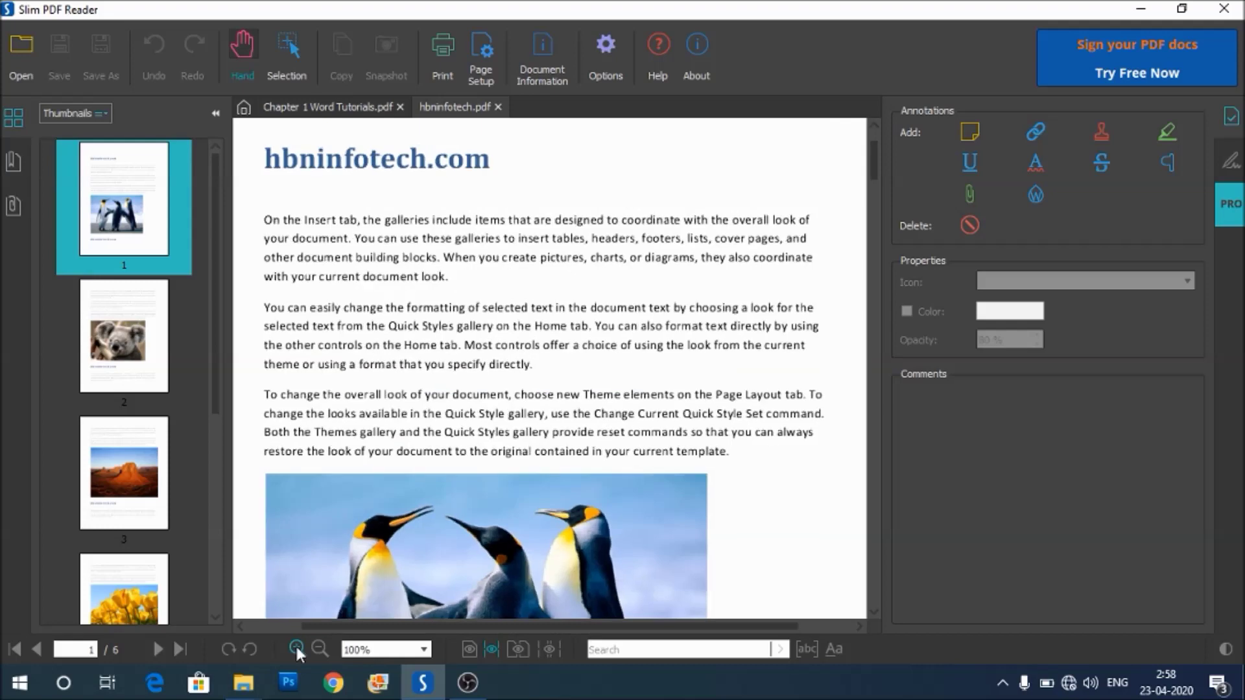
click(294, 643)
Set the zoom to Fit Page, then Fit Width, scroll down, and rotate the view clockwise
click(425, 649)
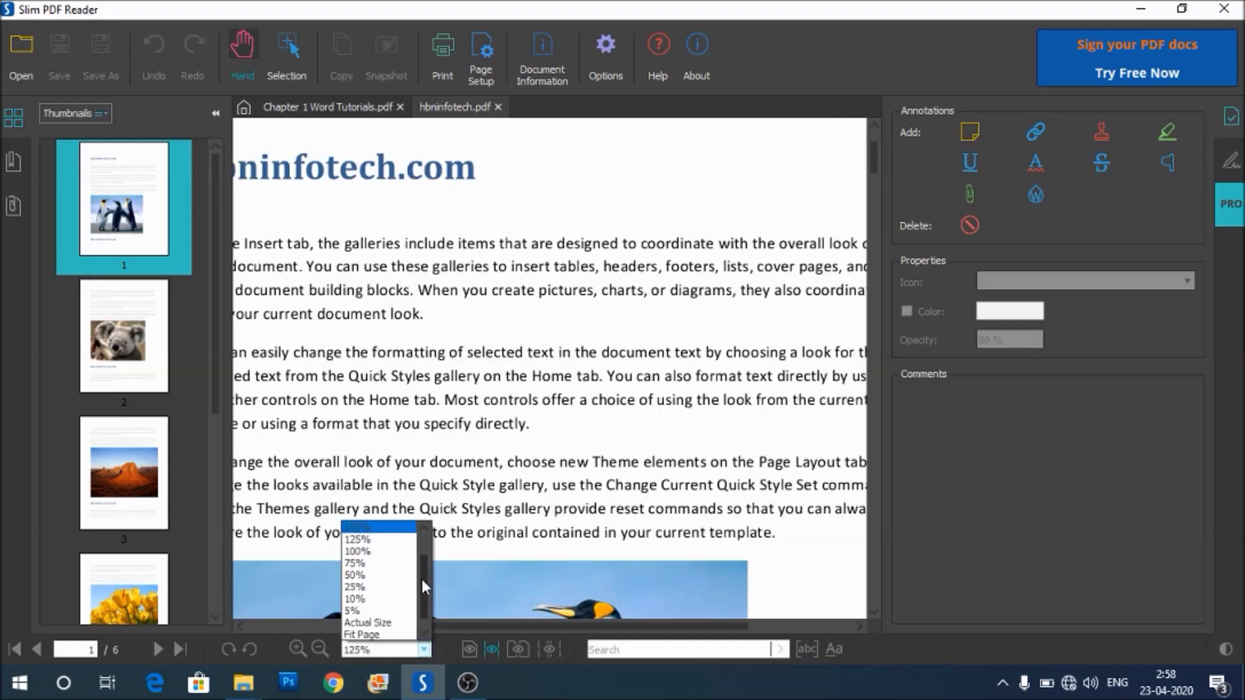
scroll(422, 579, down, 2)
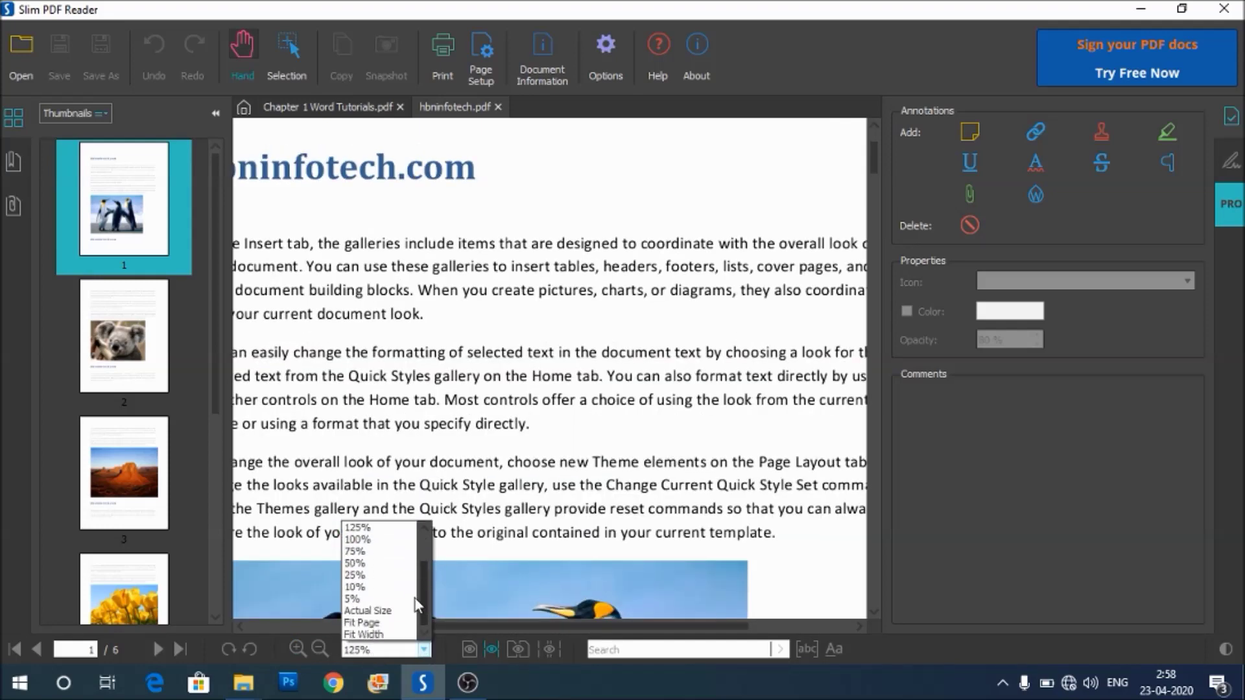
click(357, 624)
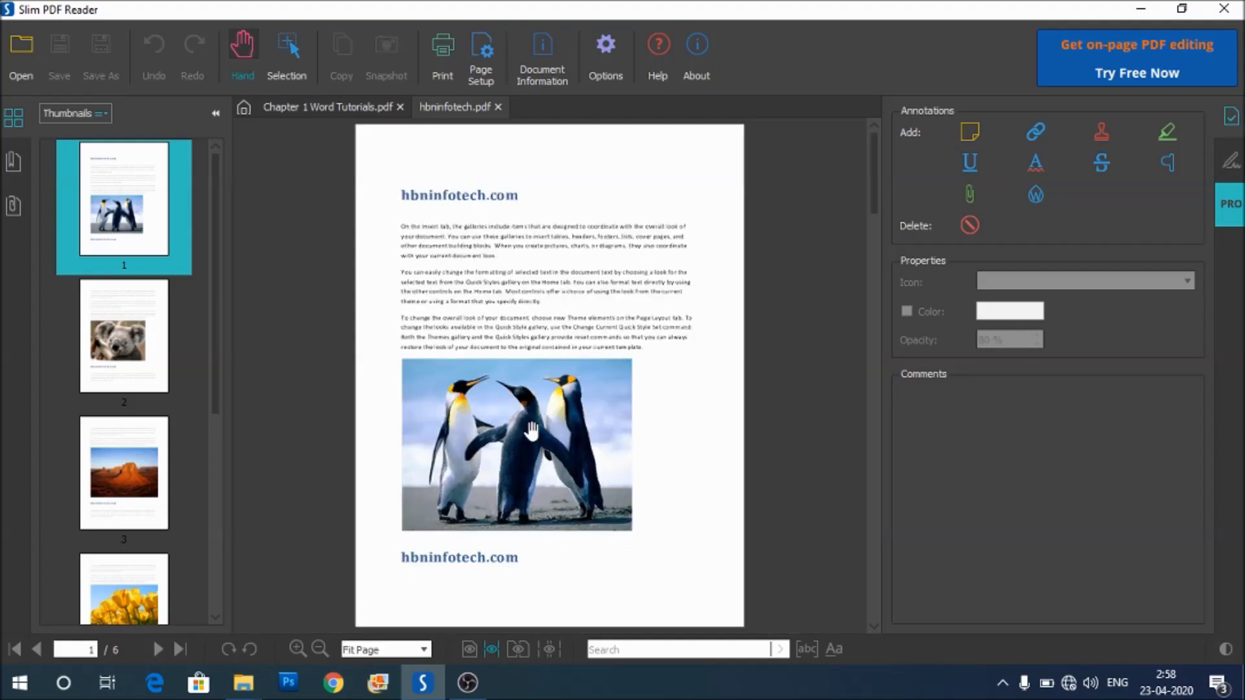
click(424, 649)
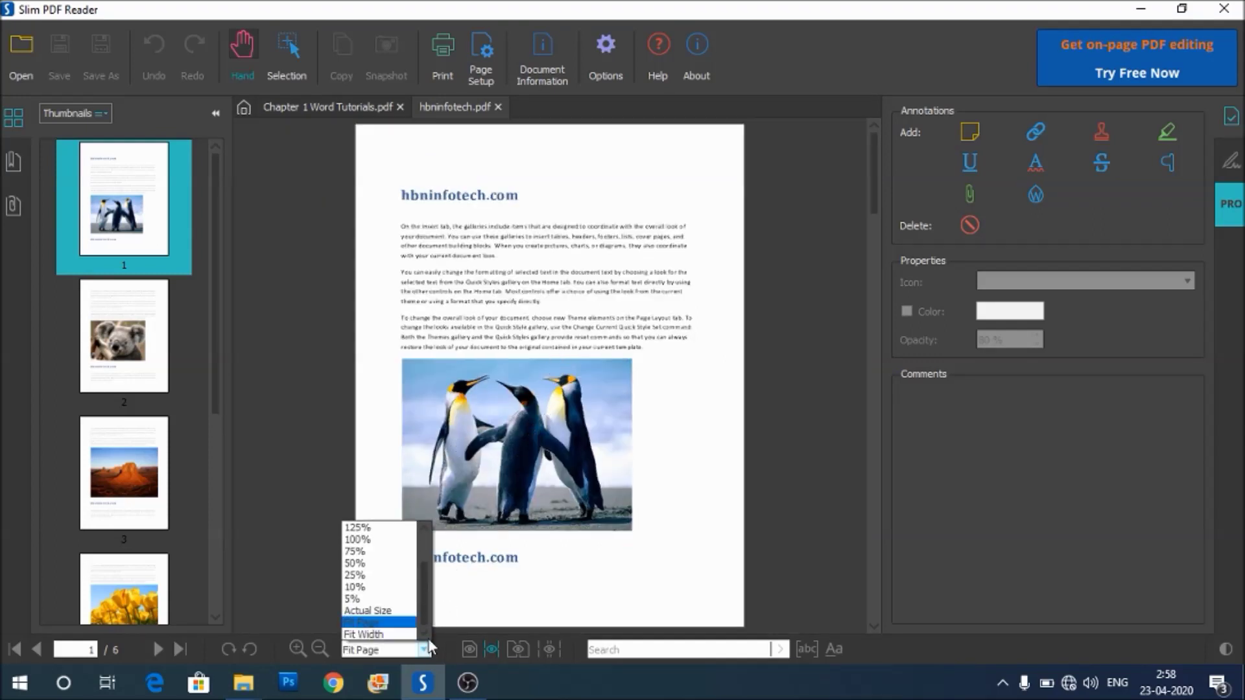
click(376, 634)
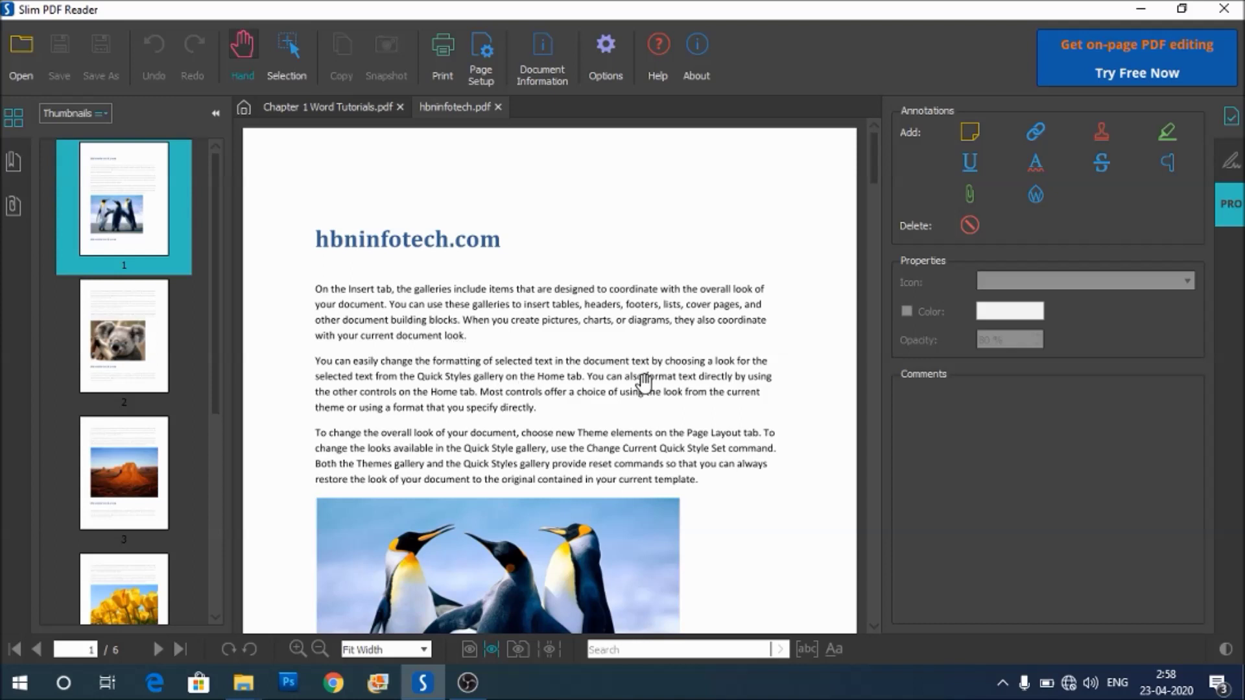
scroll(642, 382, down, 5)
scroll(652, 509, down, 2)
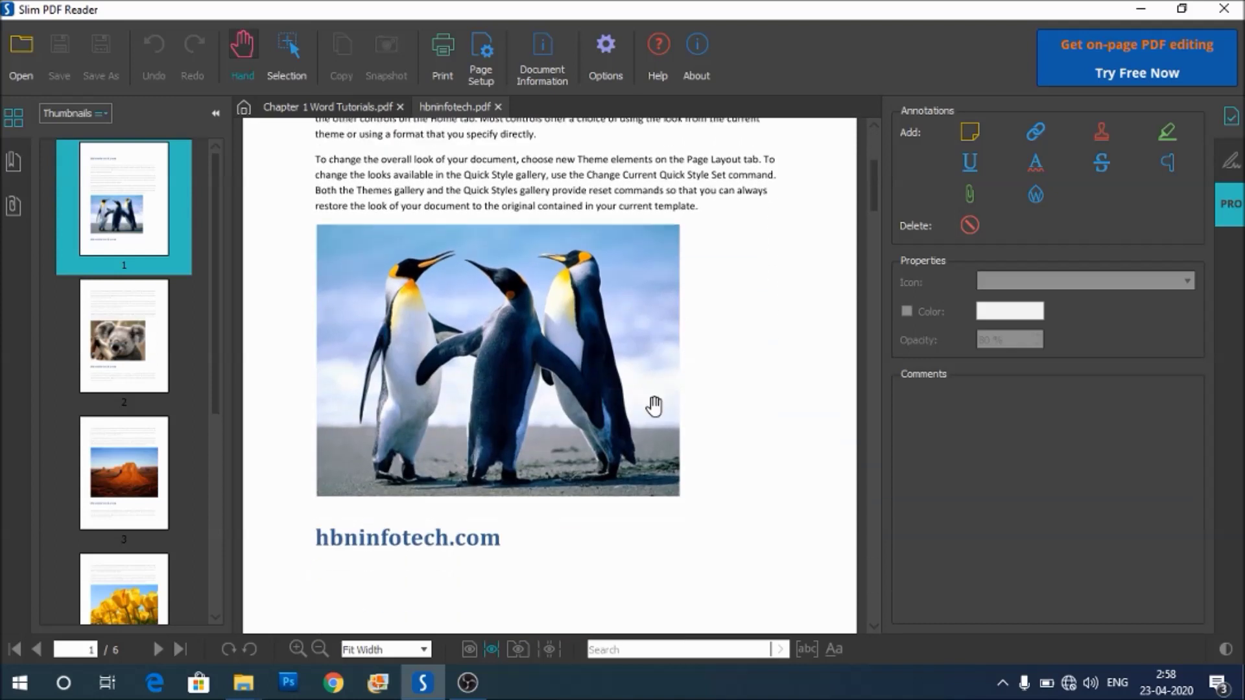
scroll(701, 506, down, 3)
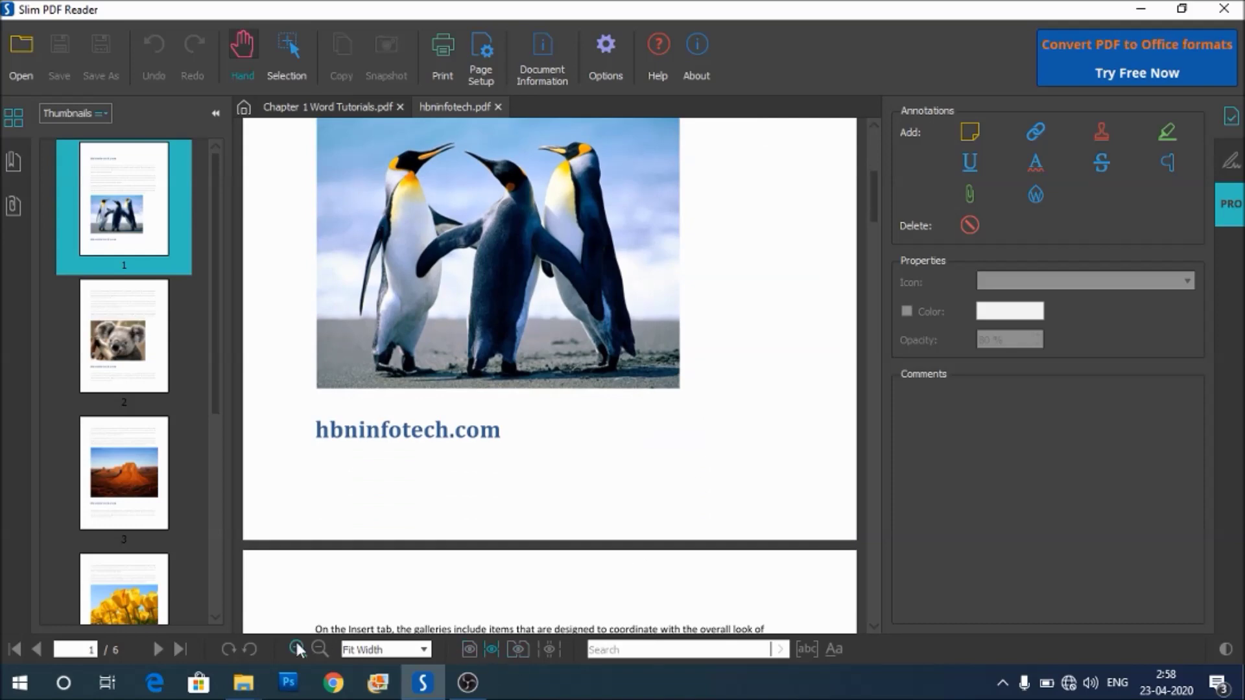
click(229, 649)
click(249, 648)
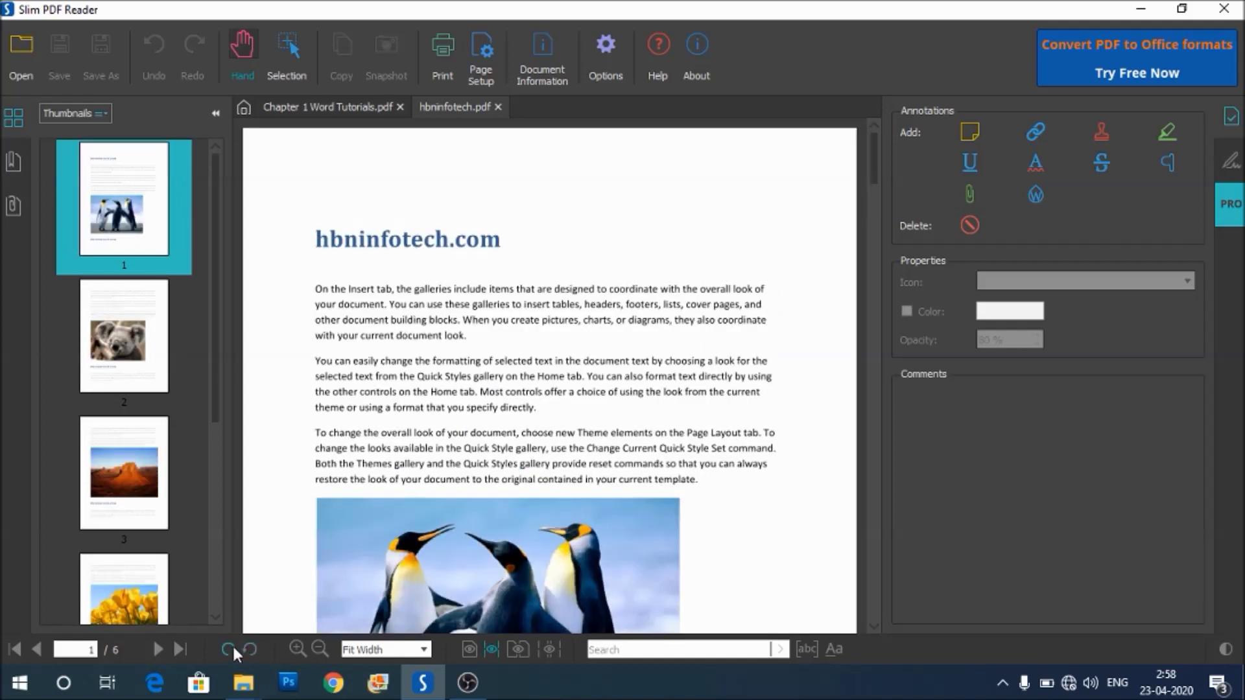
drag(402, 486, 429, 330)
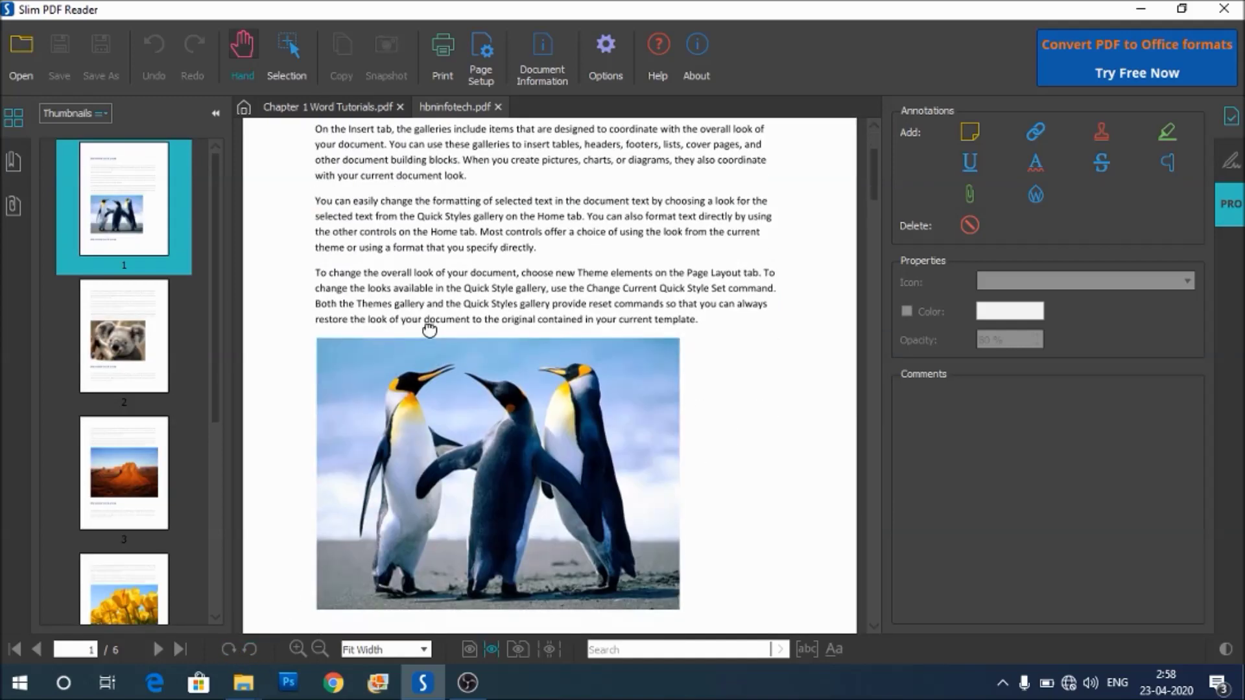
drag(537, 546, 569, 365)
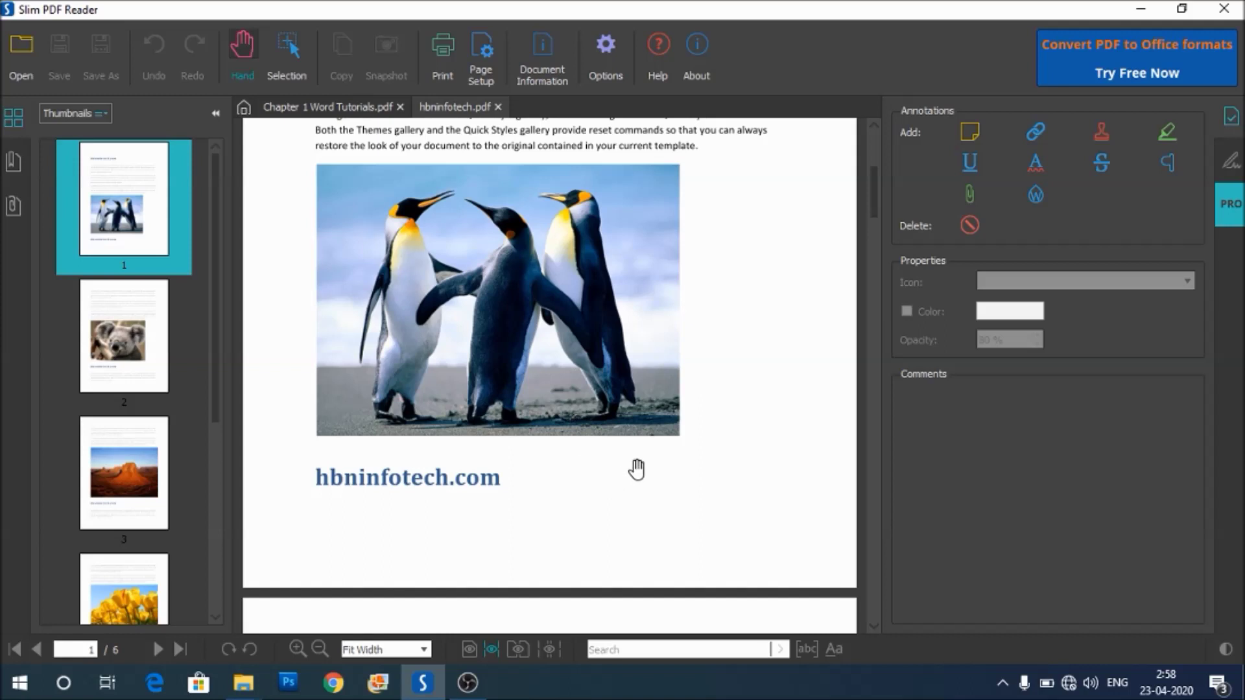
drag(637, 469, 643, 372)
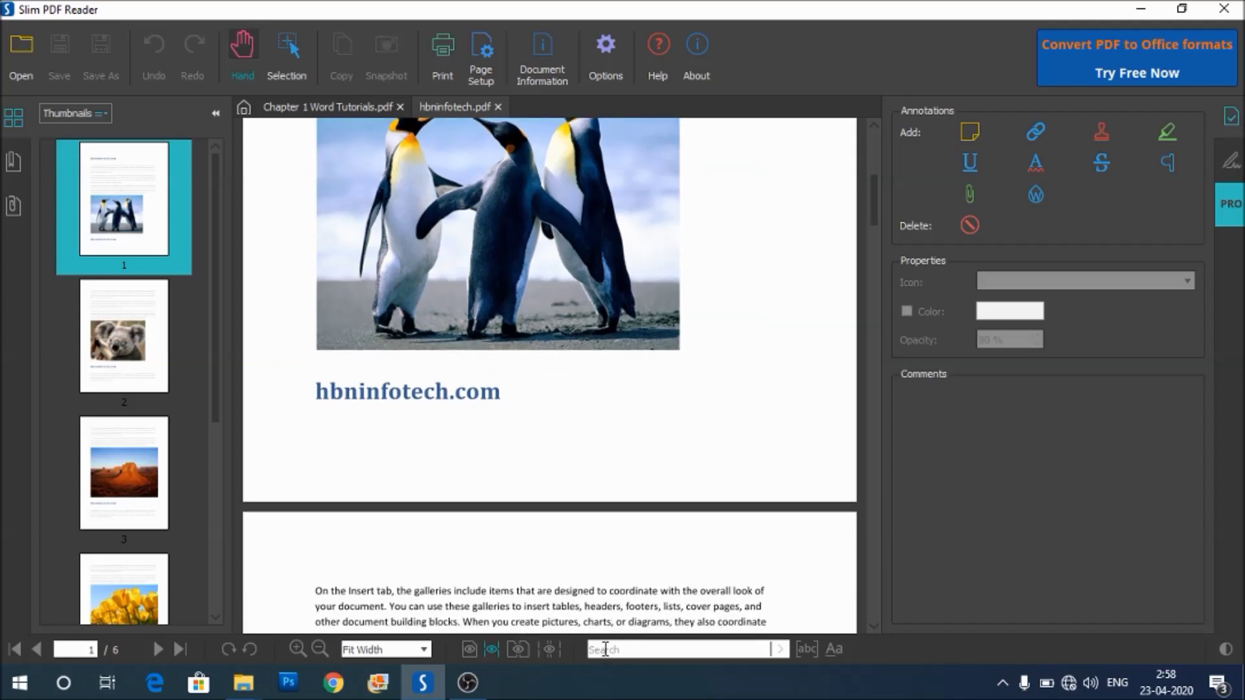
click(616, 650)
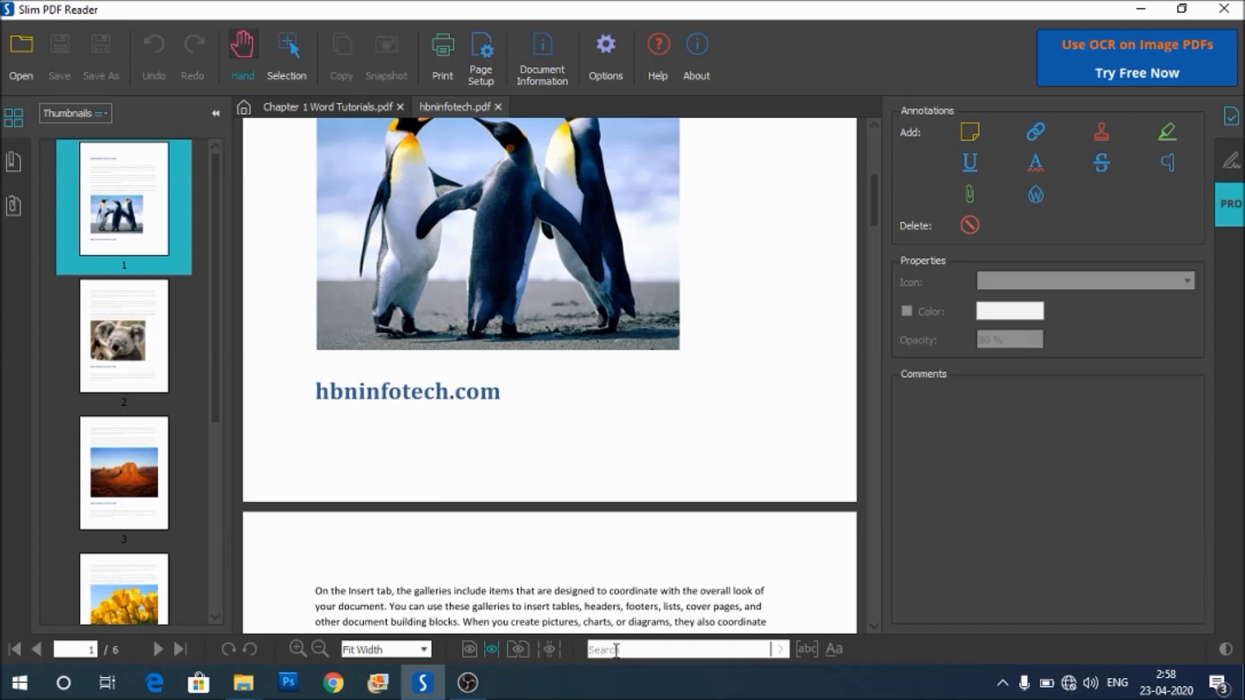
Search for 'header' and step through its matches on pages 1 to 3
scroll(664, 531, down, 1)
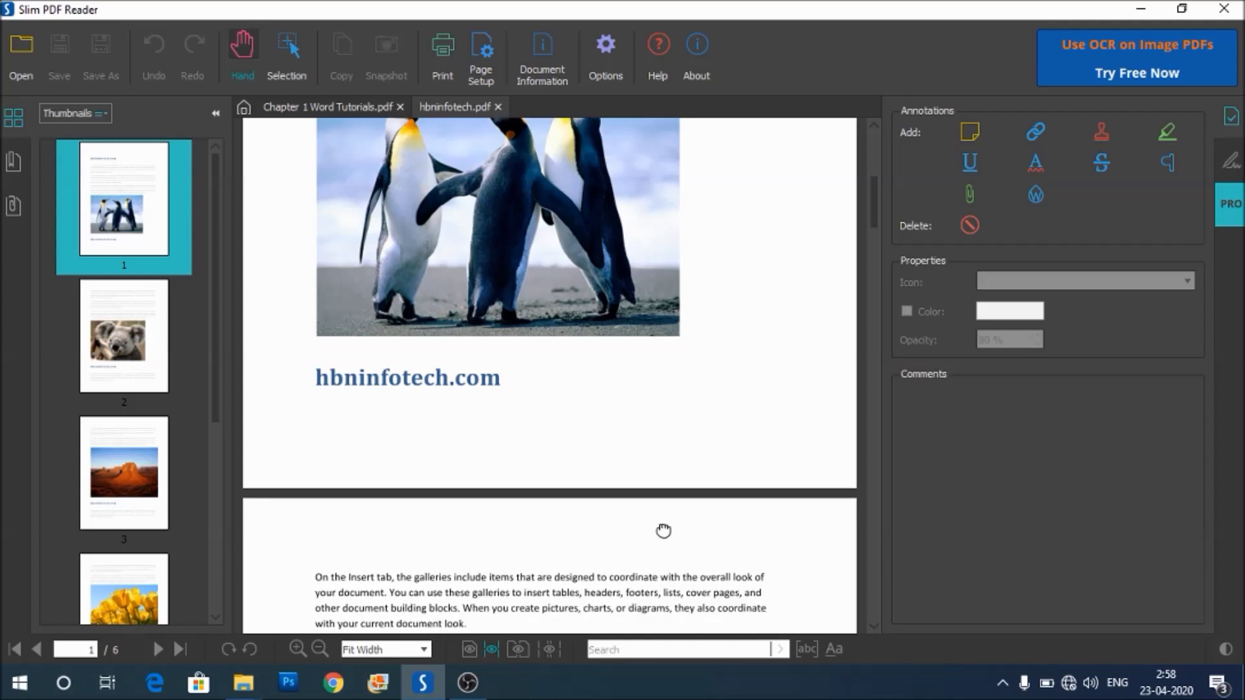
scroll(663, 531, down, 2)
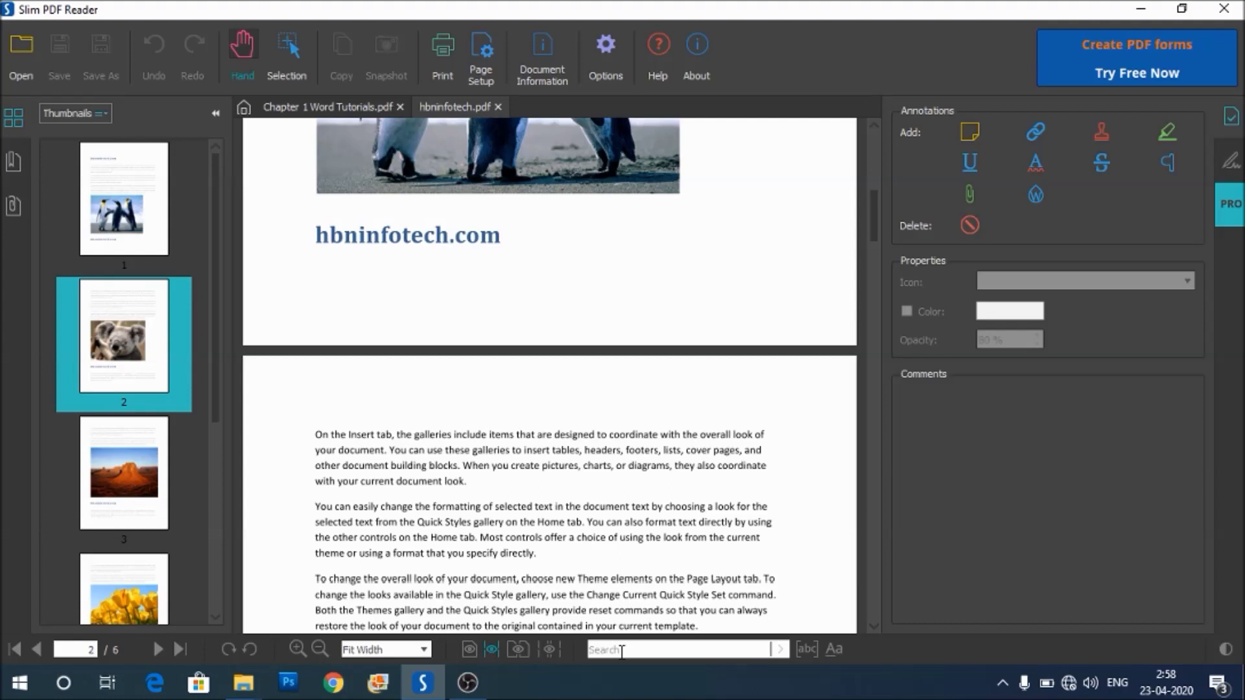
text(header)
key(Return)
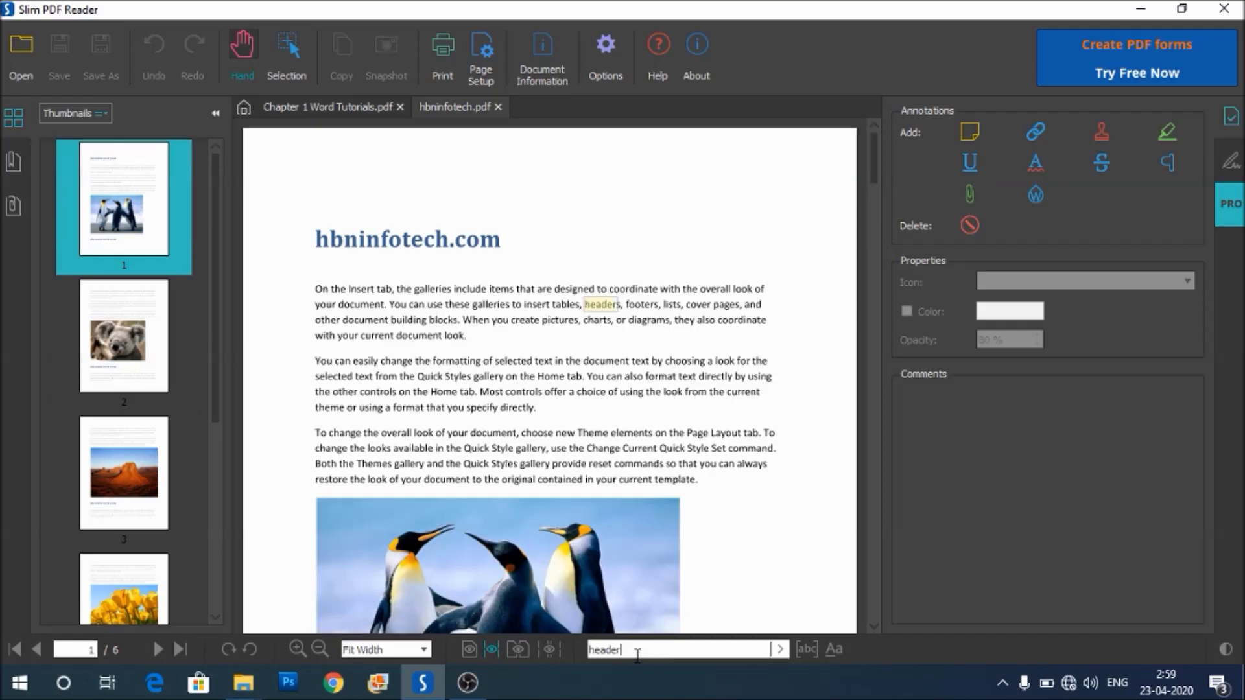
key(Return)
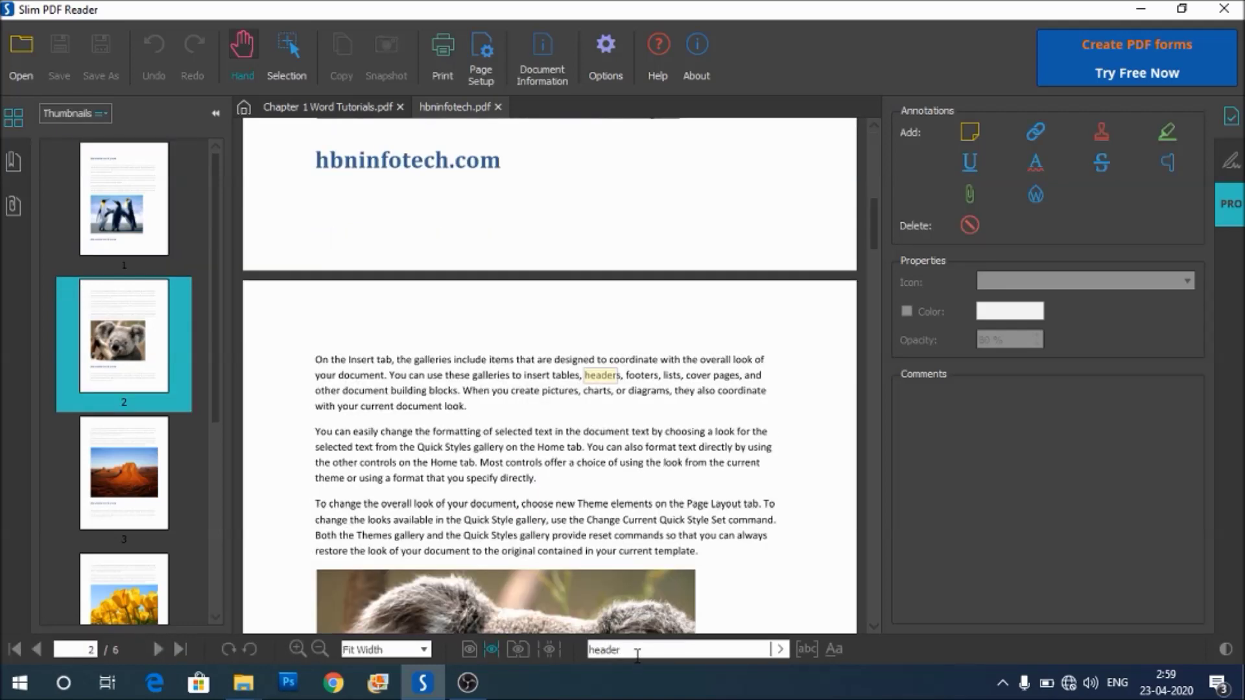
key(Return)
key(Return)
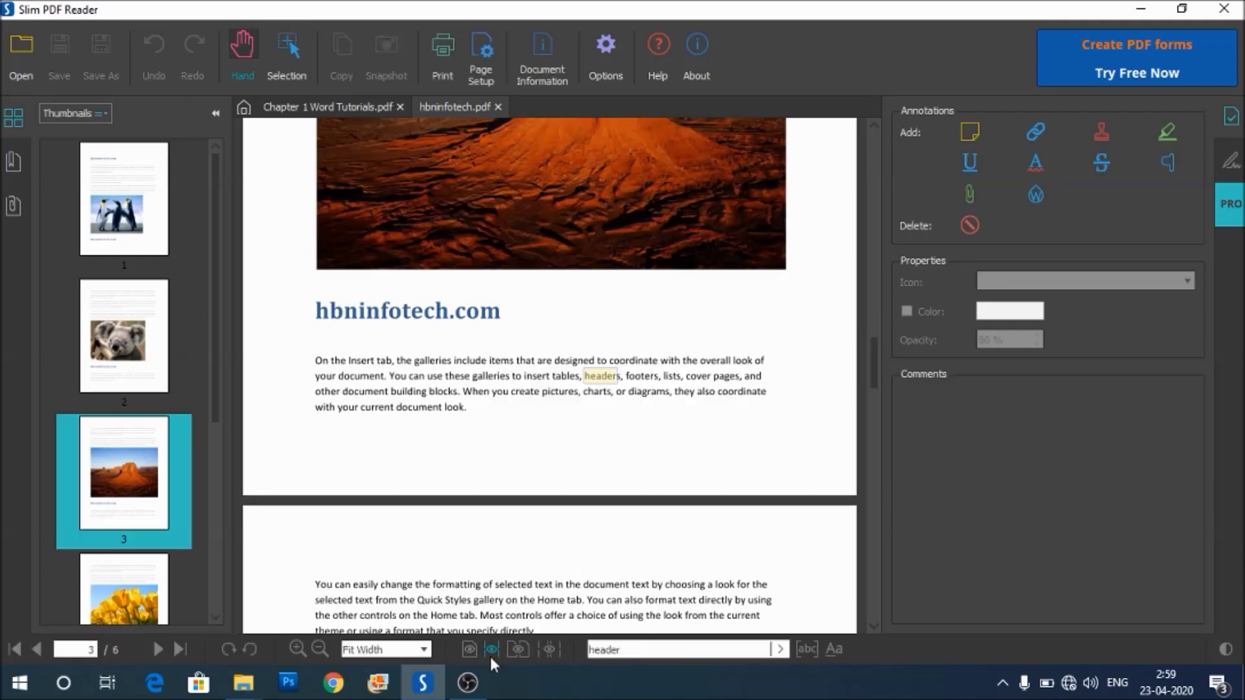
Scroll back up to page 1 of hbninfotech.pdf with the penguin photo
scroll(636, 472, up, 3)
scroll(642, 483, up, 8)
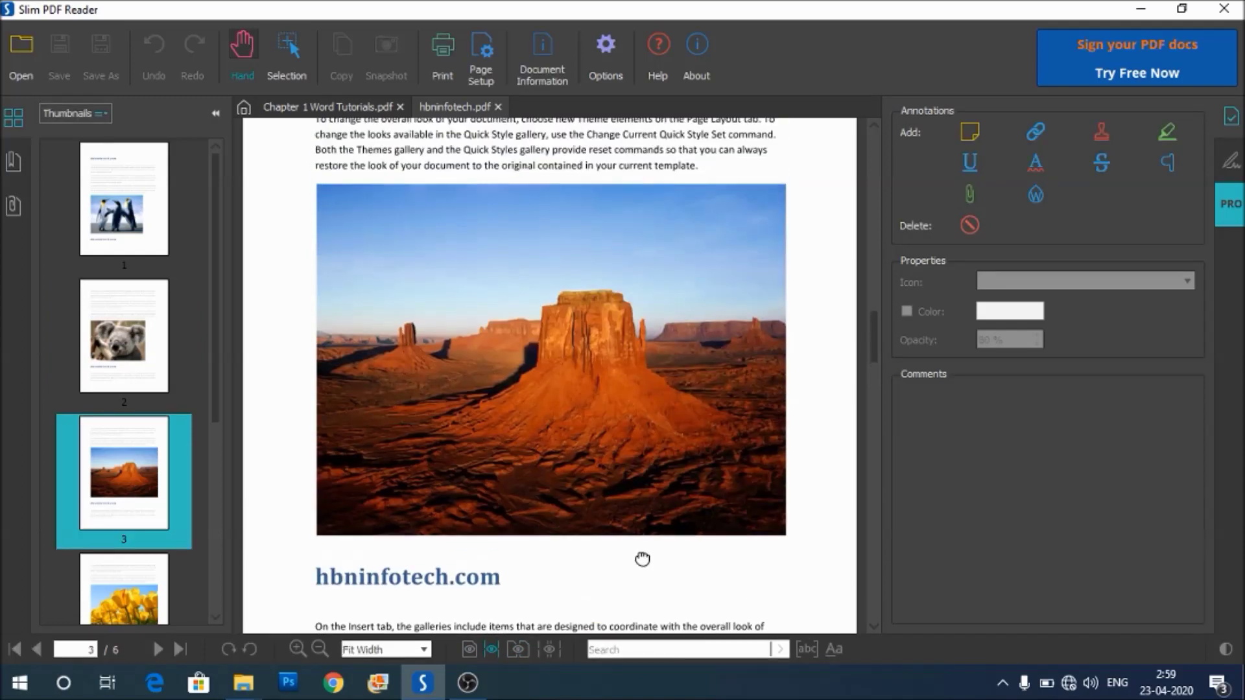
scroll(675, 495, down, 14)
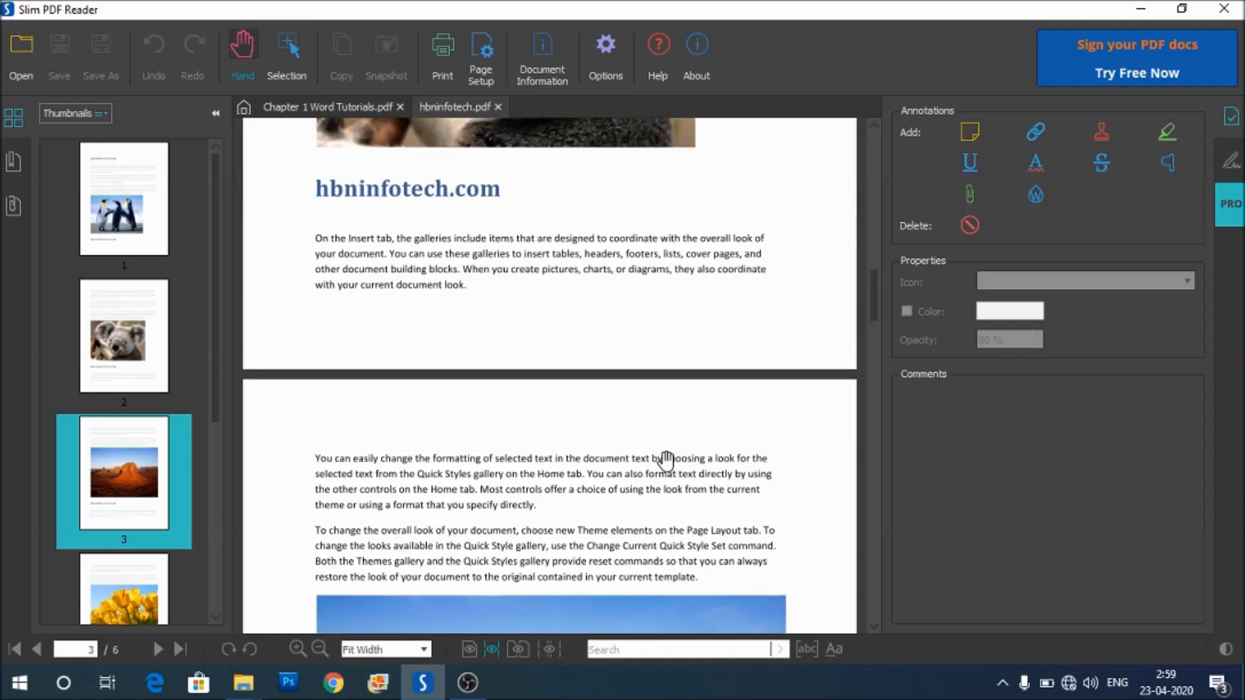
scroll(778, 470, up, 3)
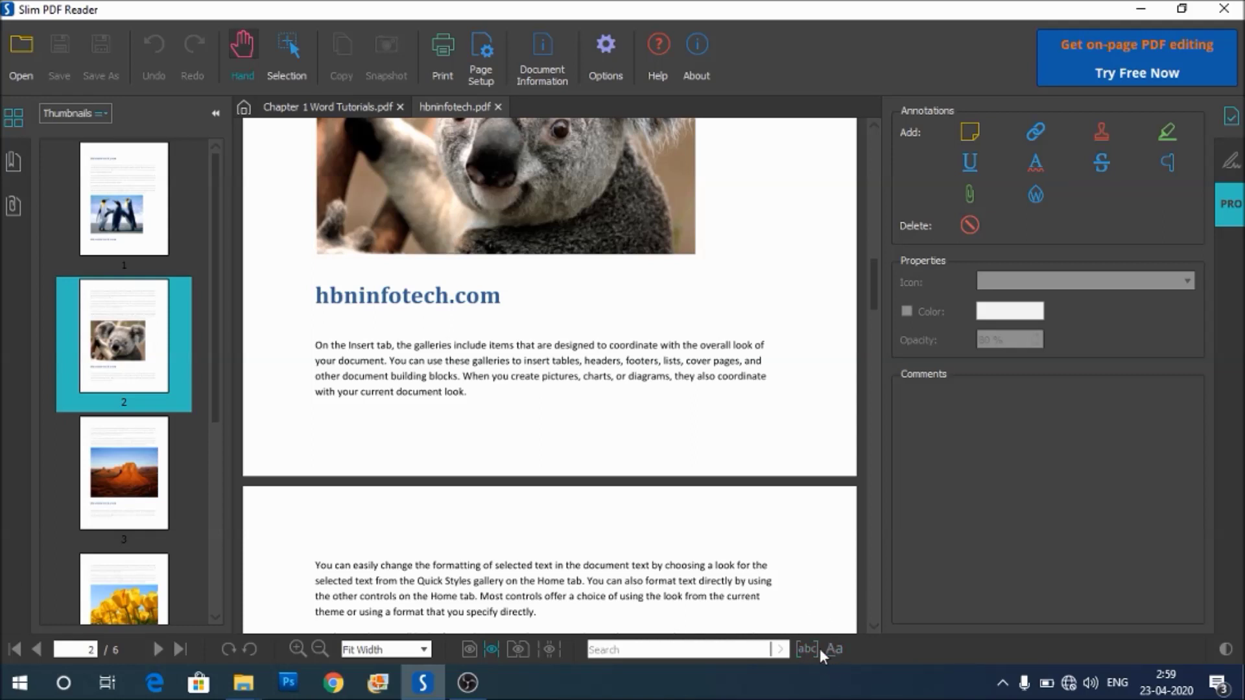
scroll(743, 385, up, 5)
scroll(751, 354, up, 20)
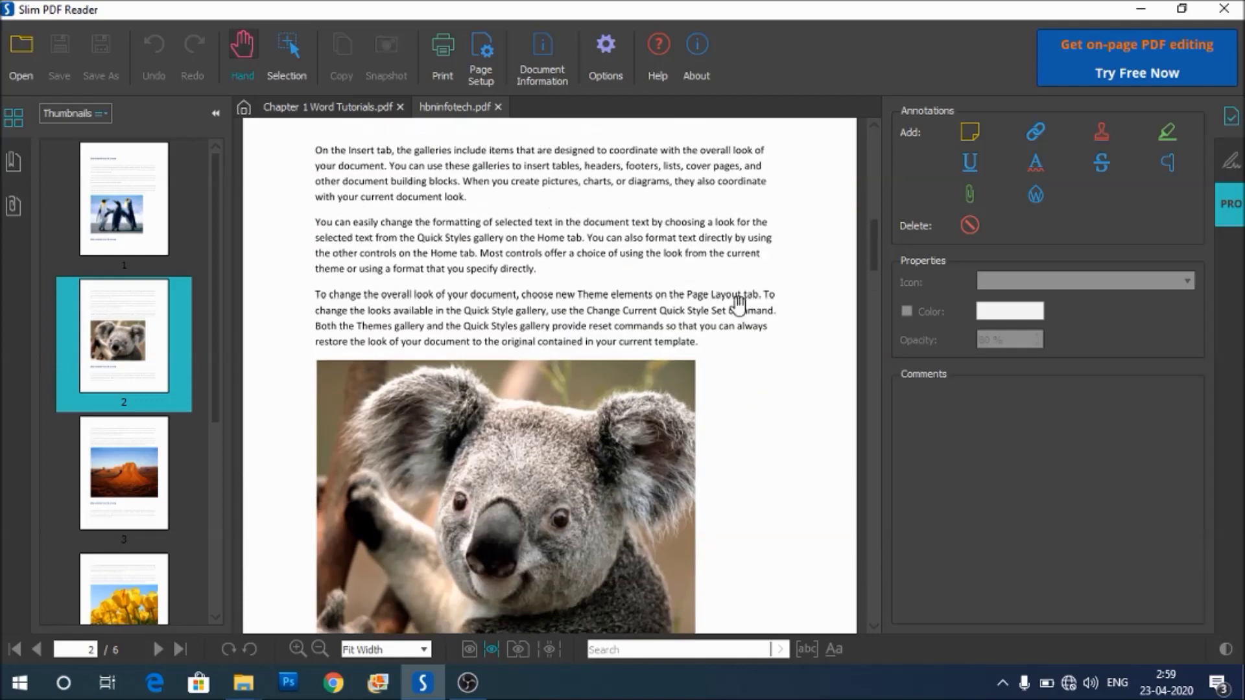
scroll(735, 486, up, 1)
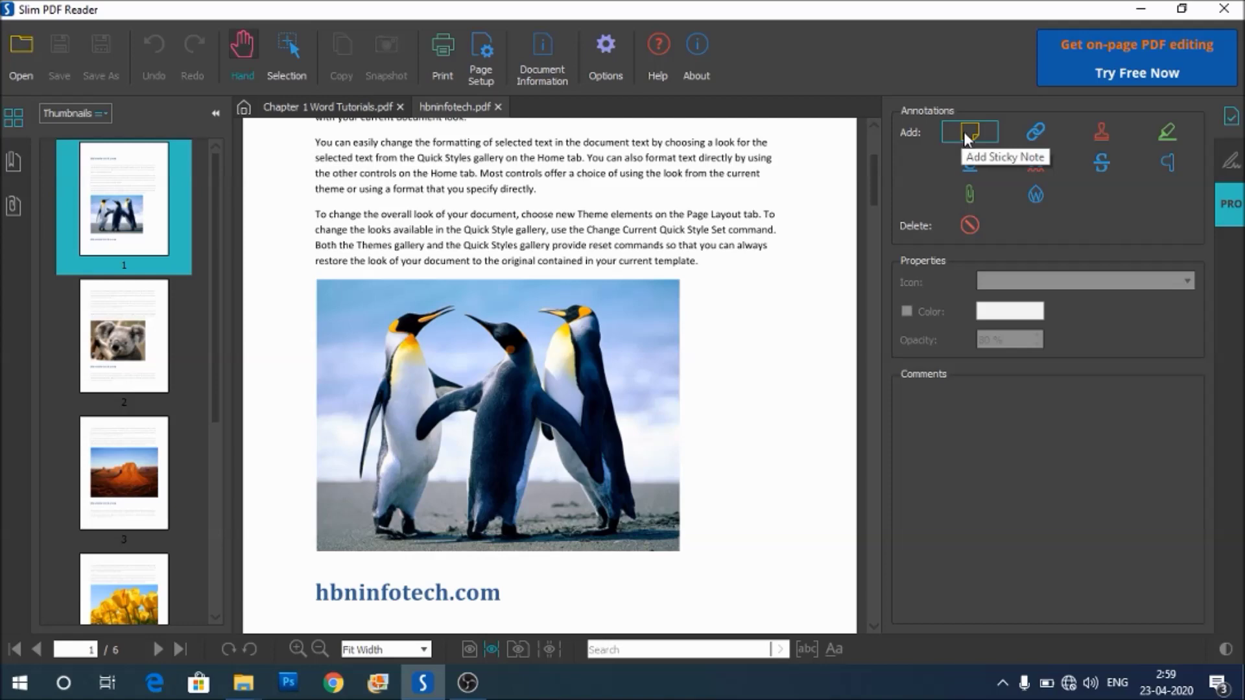
Add a sticky note above page 1's heading reading 'the first note', then return to the Selection tool
drag(806, 195, 755, 500)
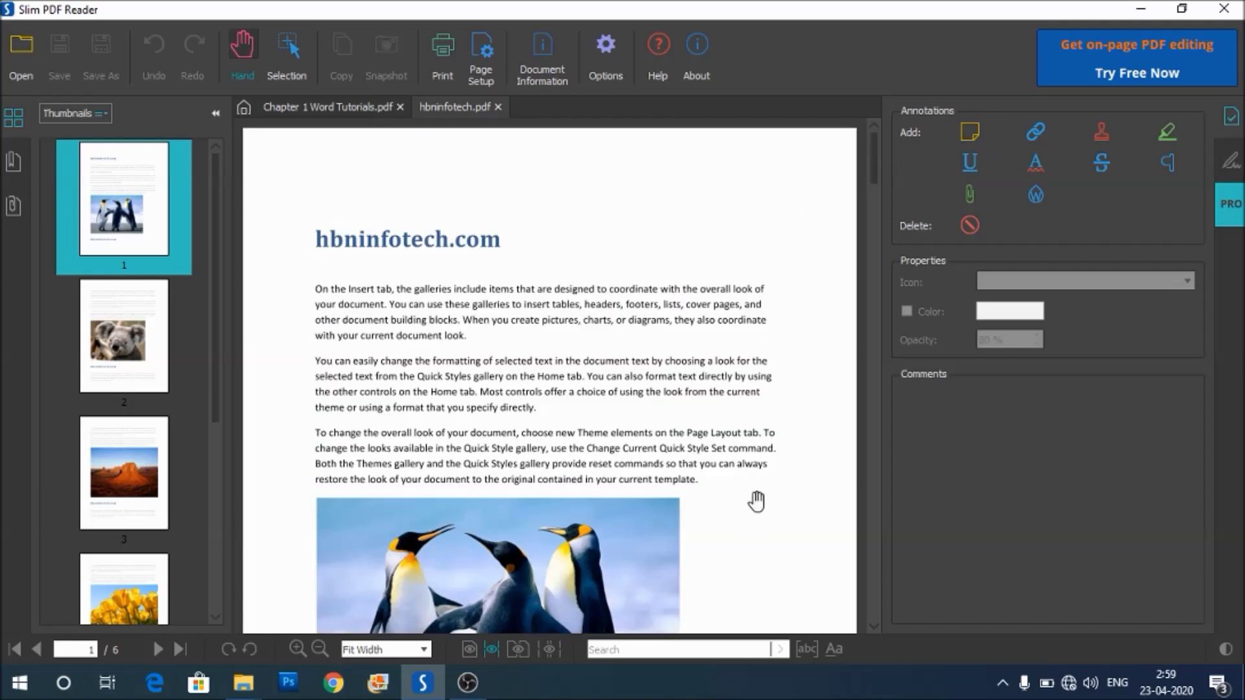
click(965, 134)
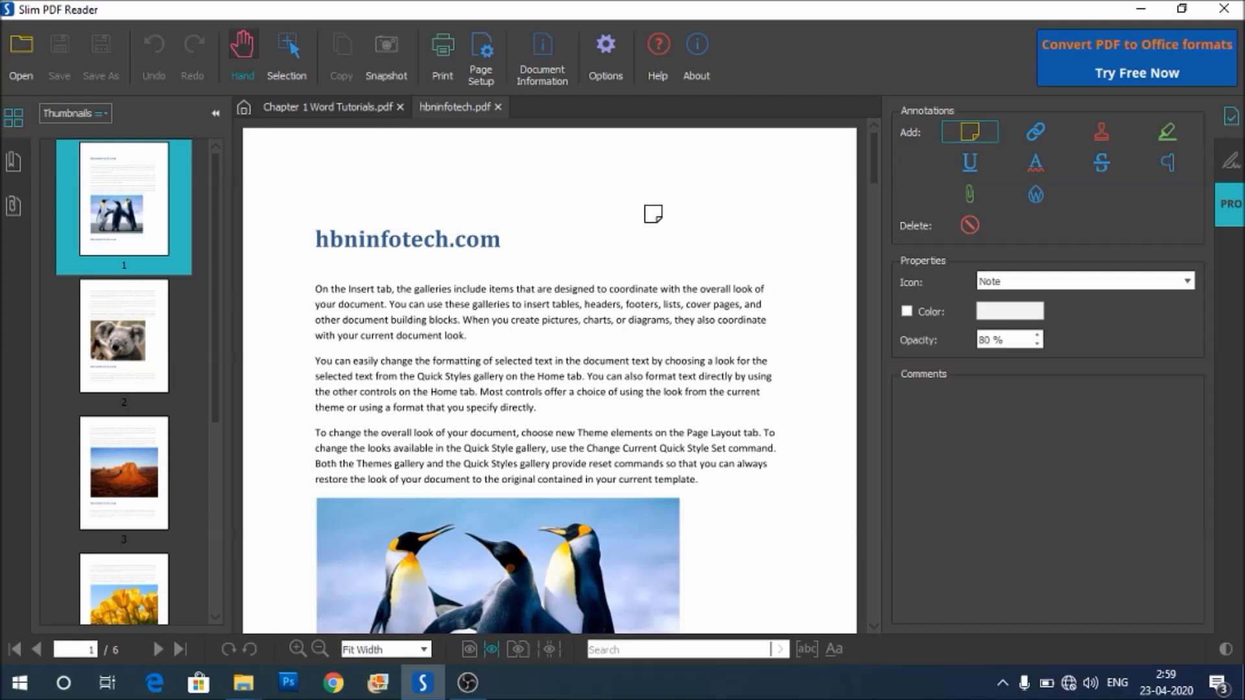
click(654, 214)
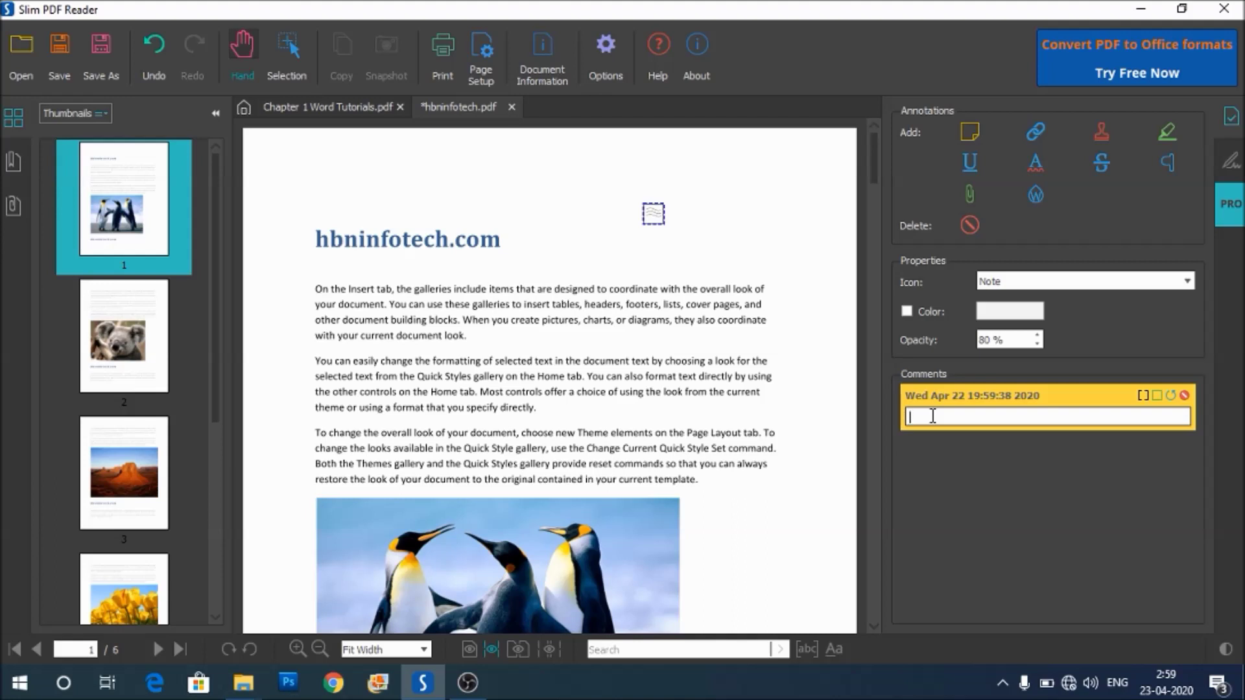
text(the first note)
drag(675, 311, 714, 266)
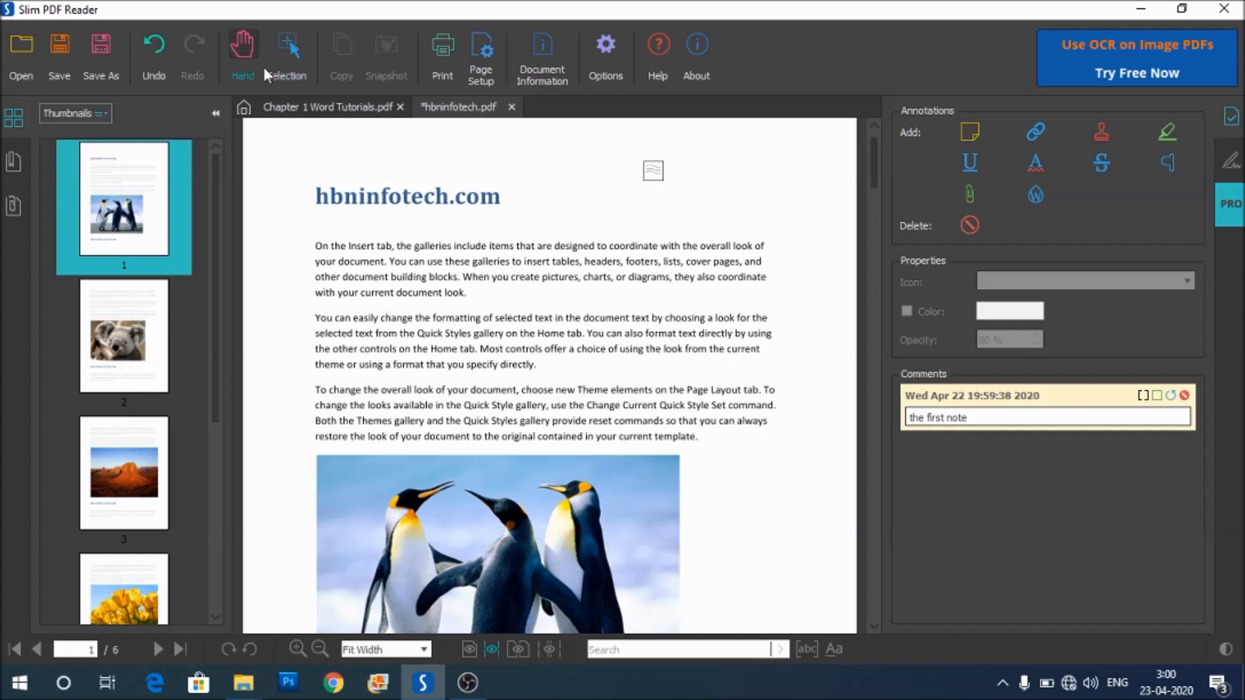
click(285, 45)
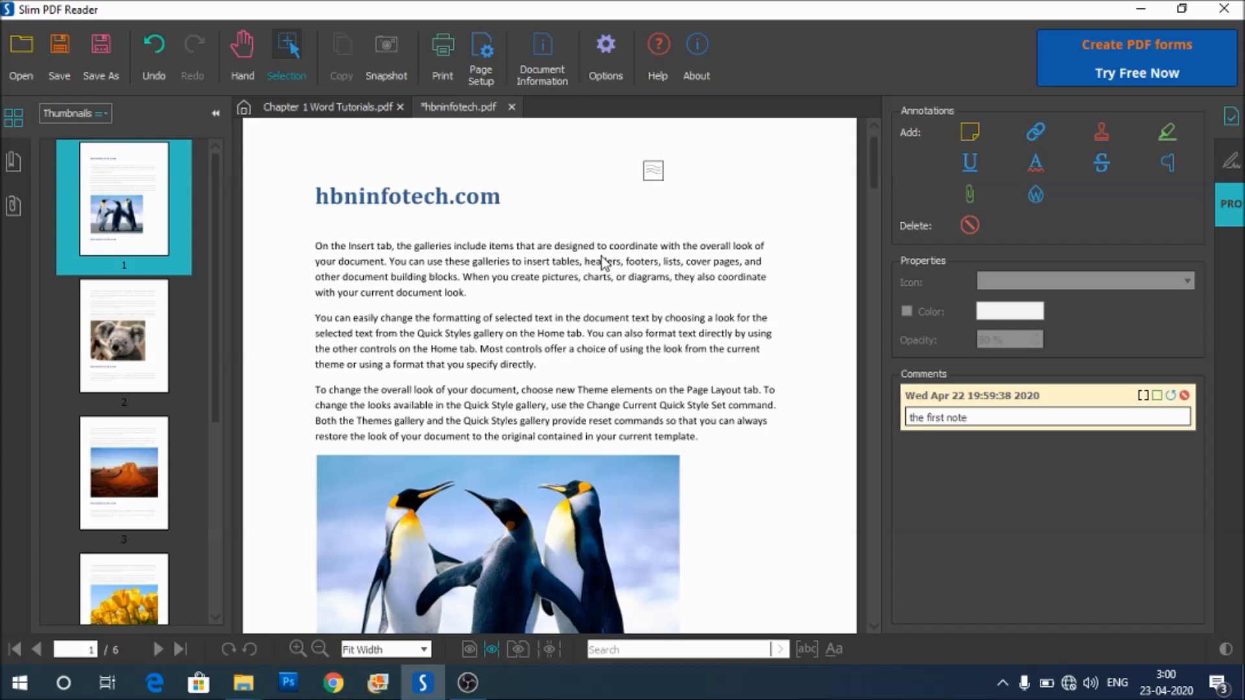
click(1037, 133)
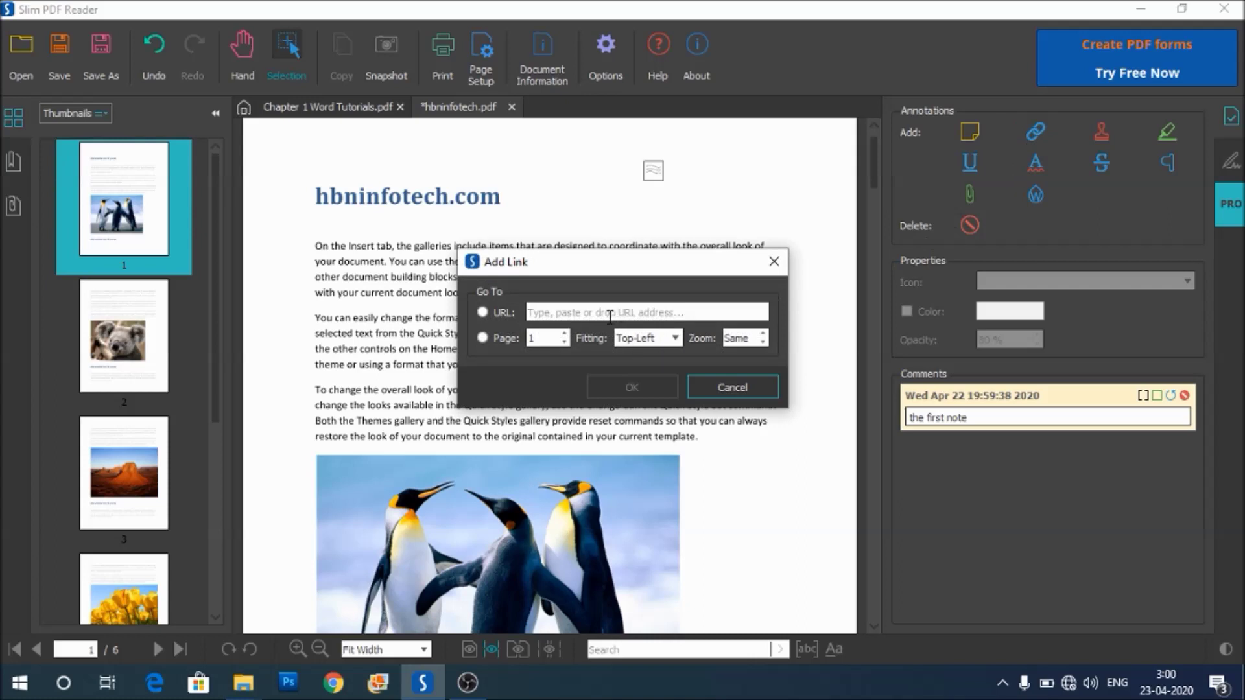
click(483, 312)
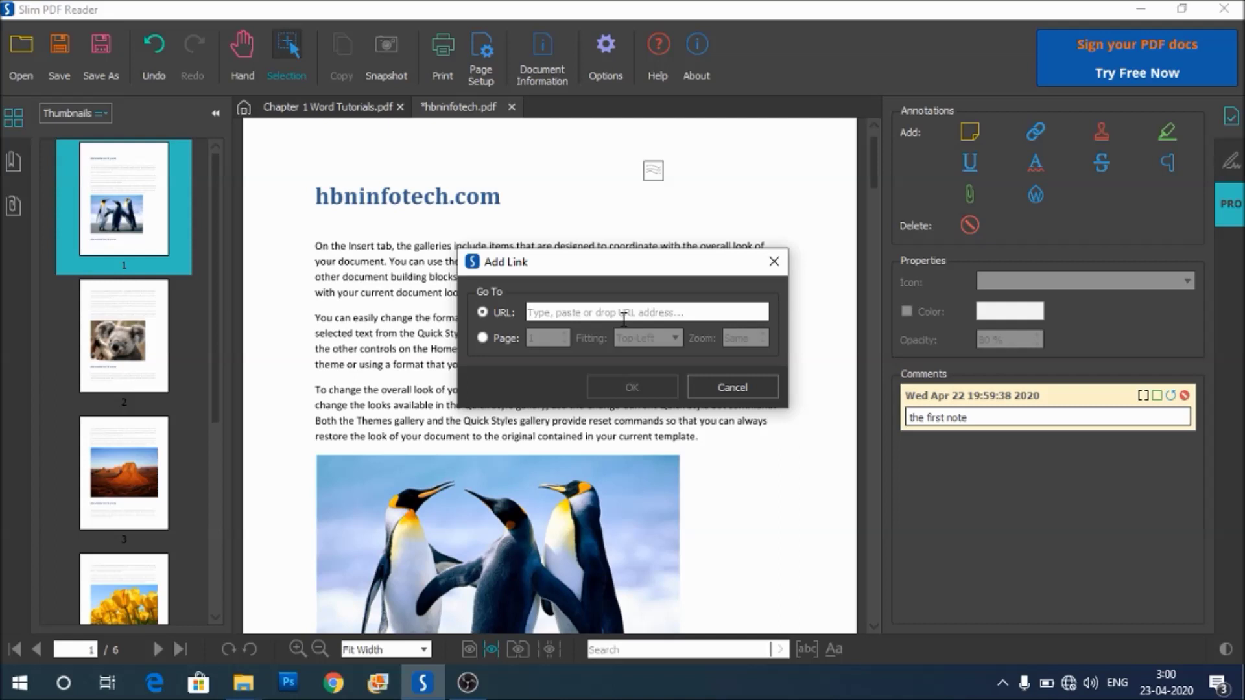
text(www)
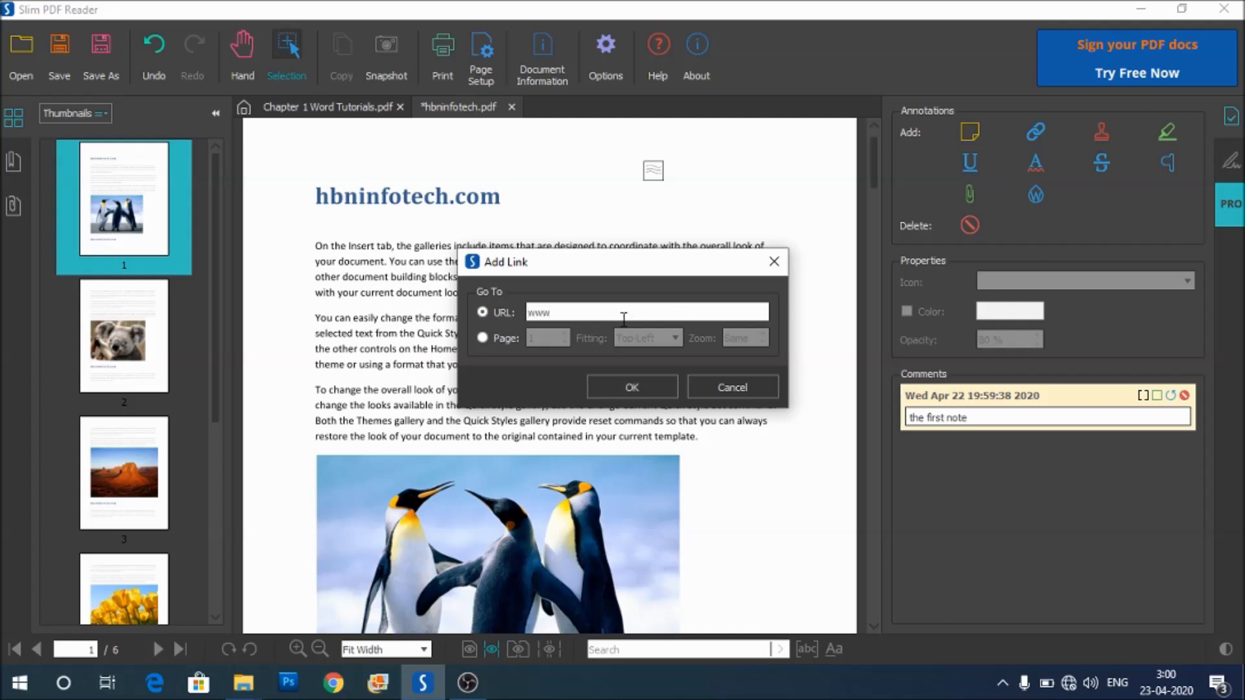
text(.gg)
key(BackSpace)
text(oogle.com)
click(629, 386)
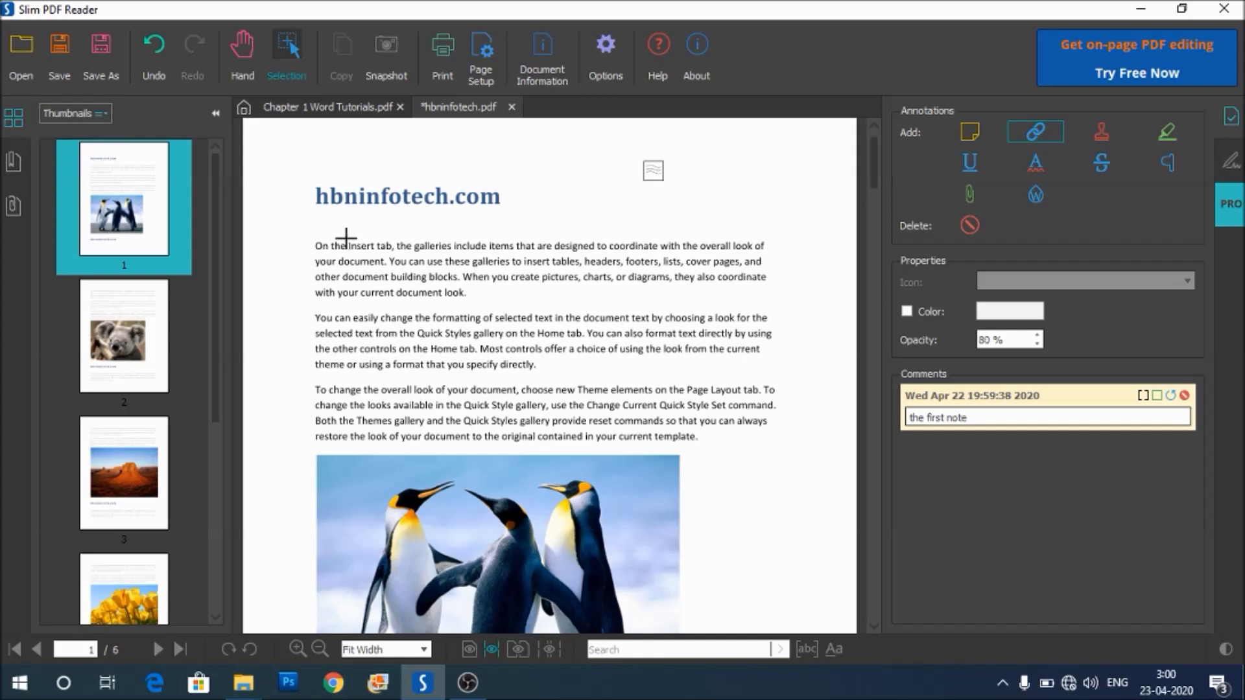
drag(346, 237, 395, 253)
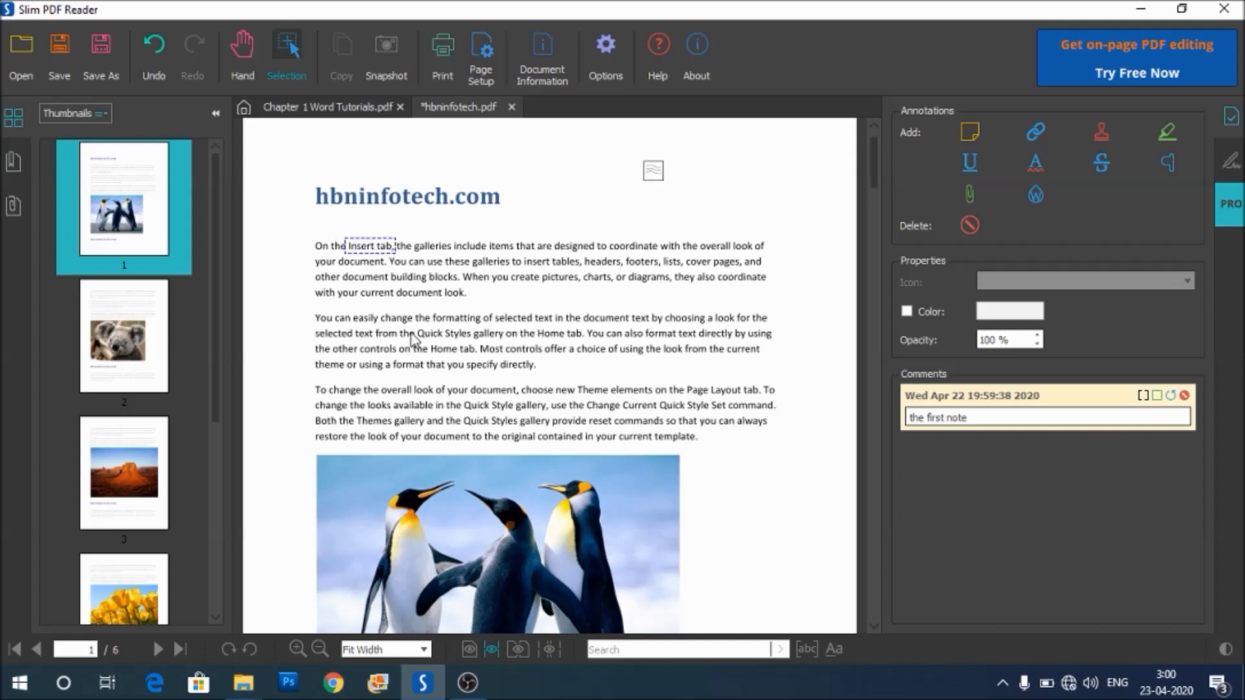
click(299, 651)
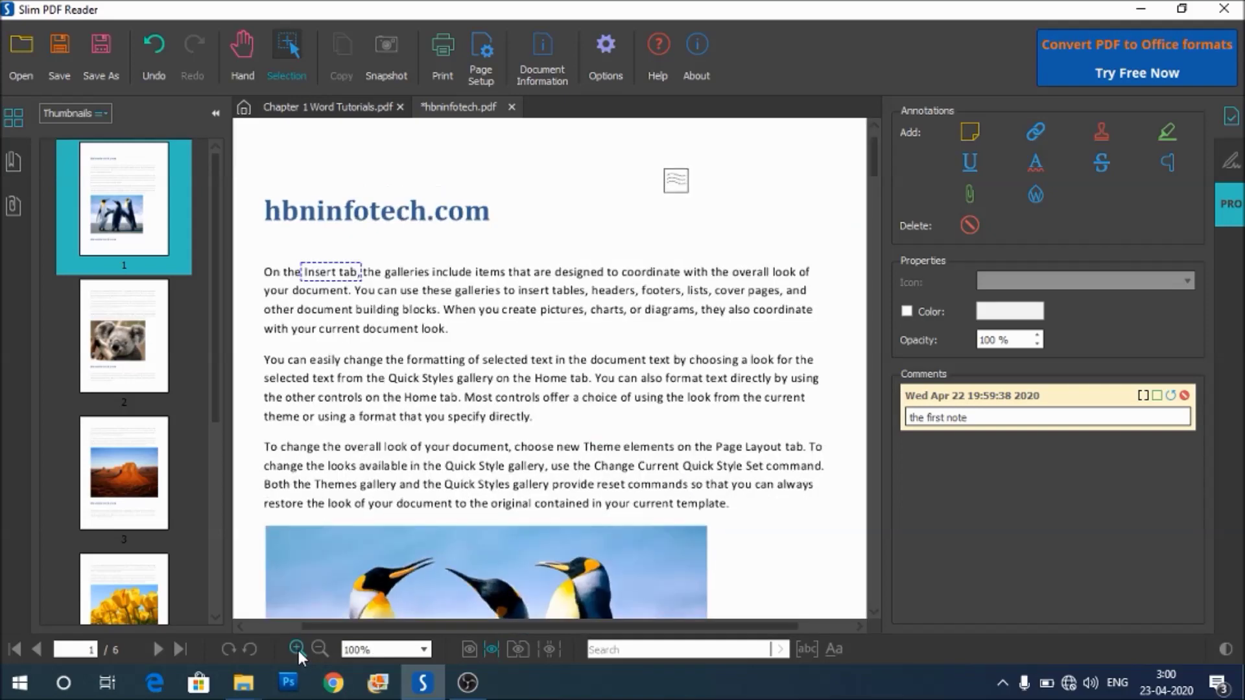
click(298, 651)
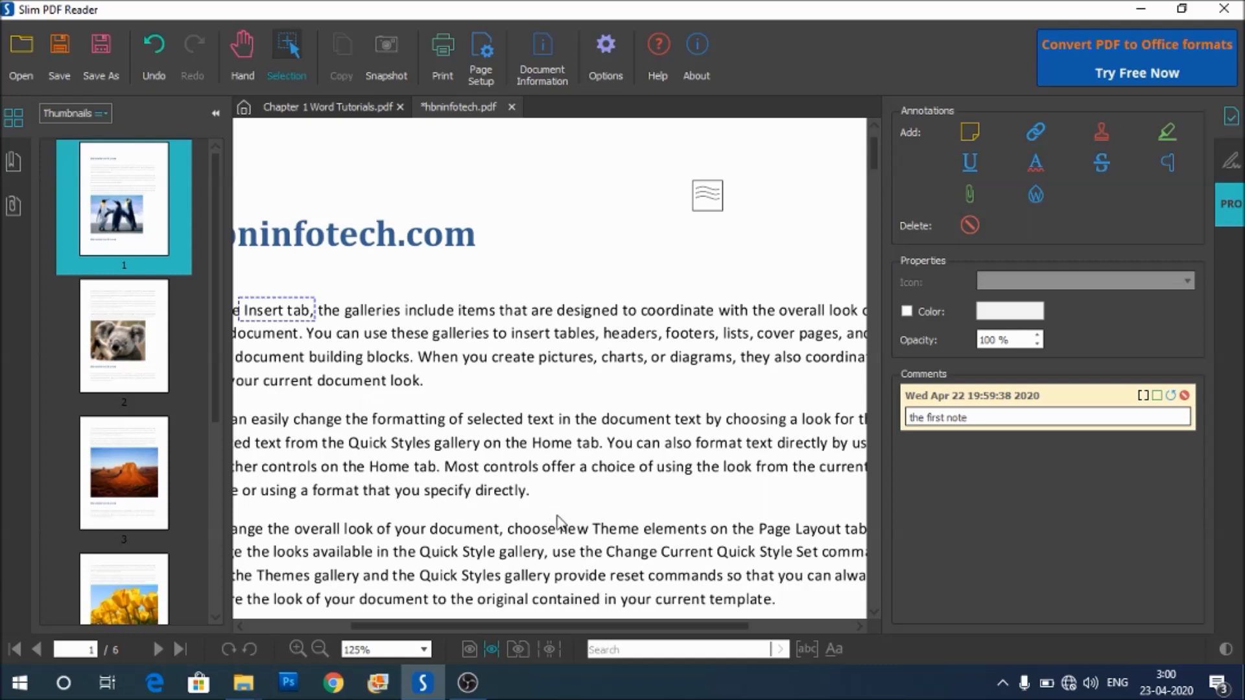
drag(621, 629, 560, 628)
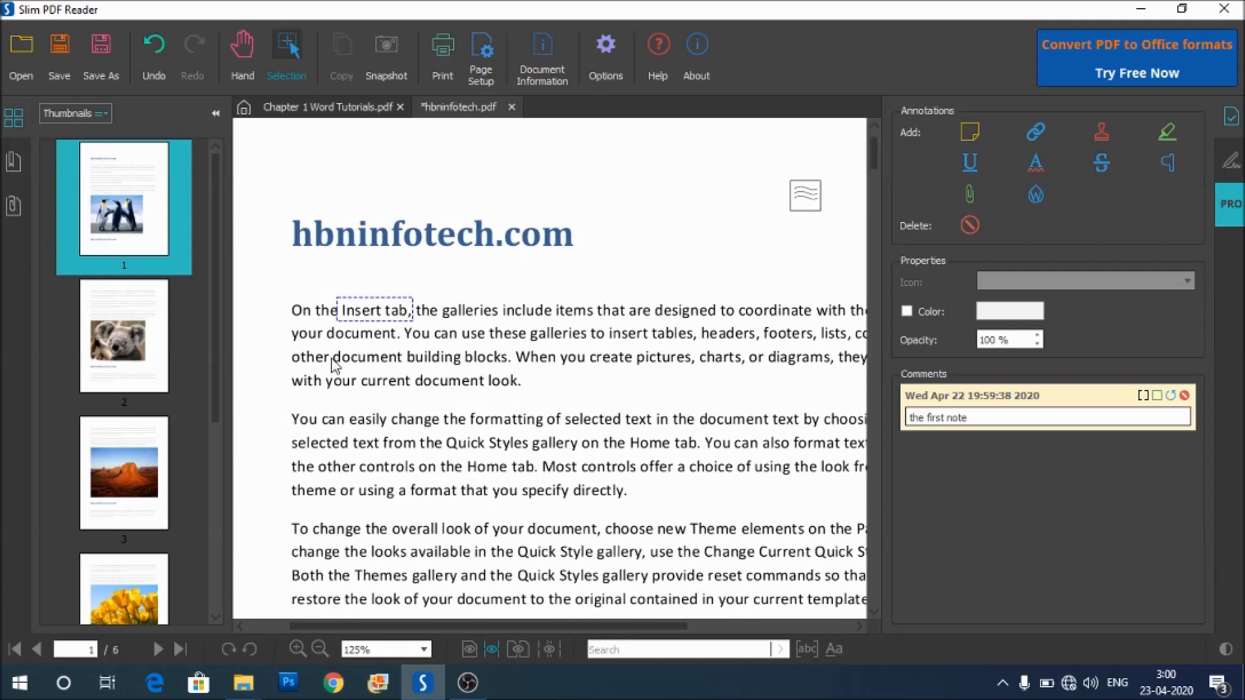
mouse_move(346, 321)
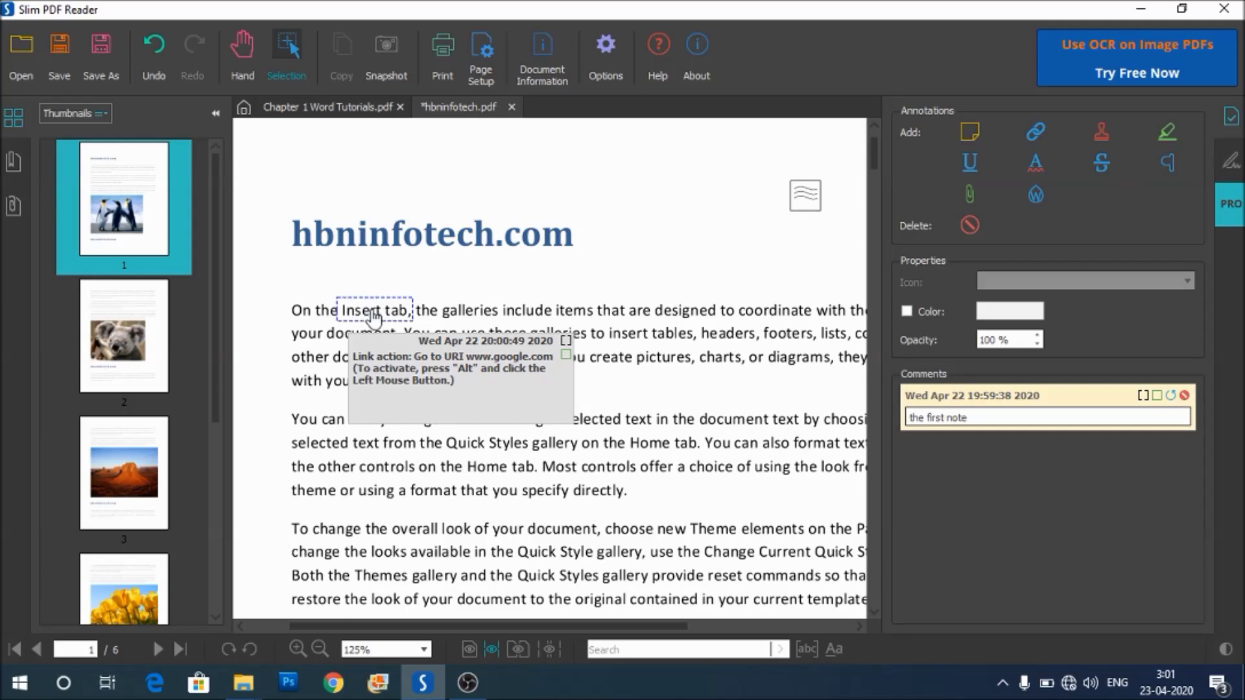
alt+click(374, 318)
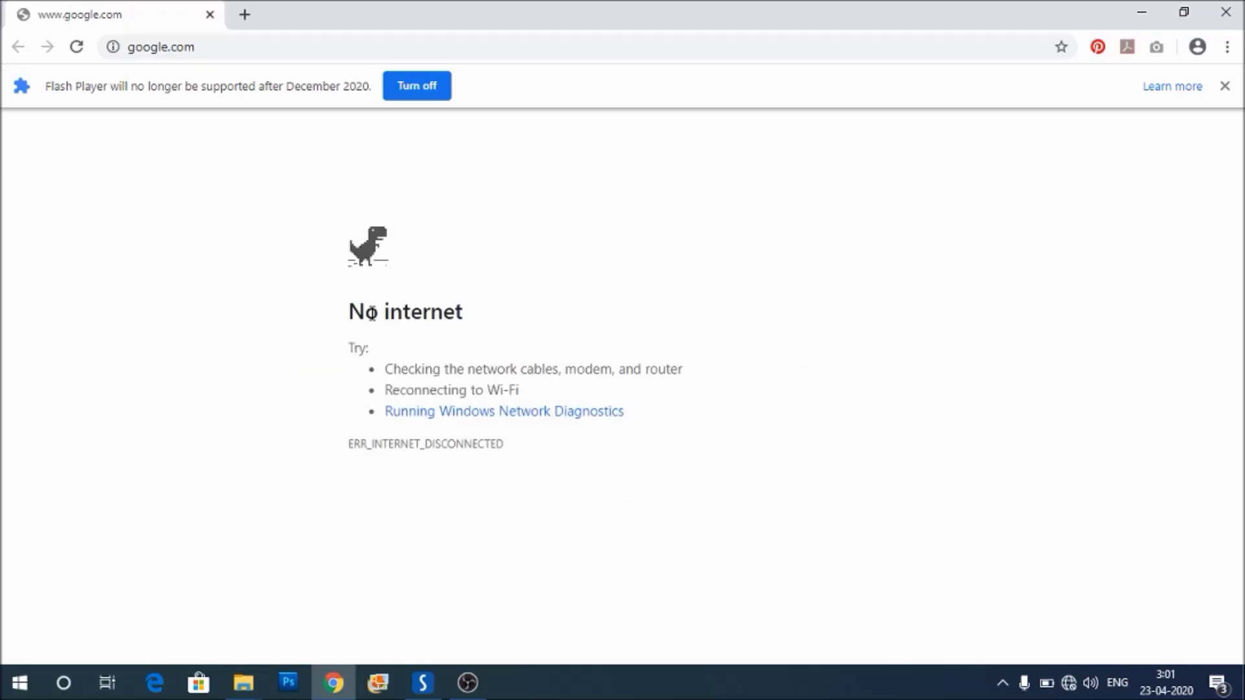
click(210, 14)
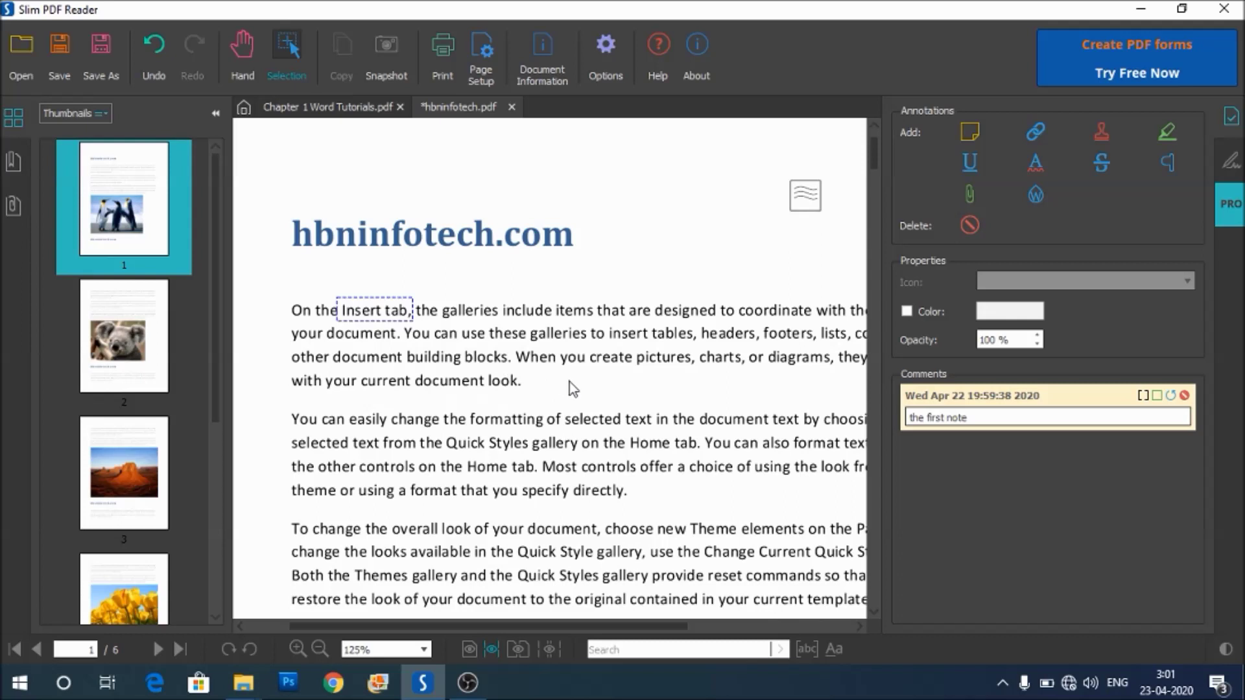
Link the words 'You can' in the second paragraph to page 3 of the document
click(542, 364)
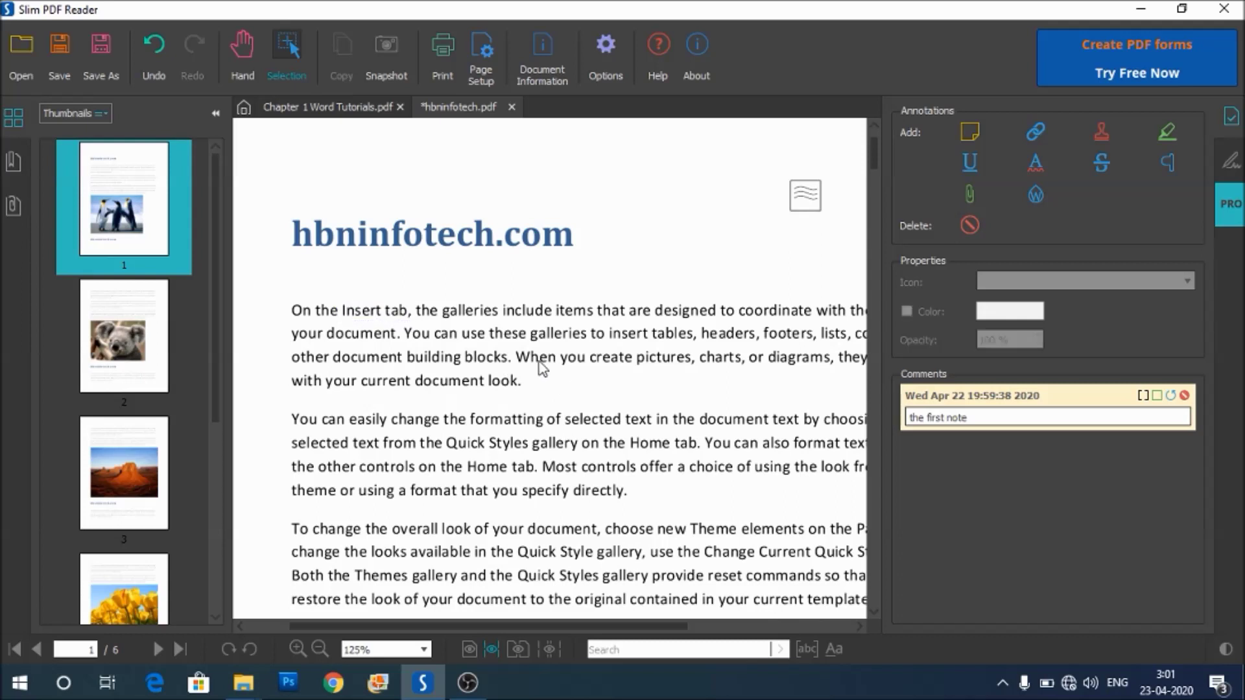
scroll(542, 368, down, 1)
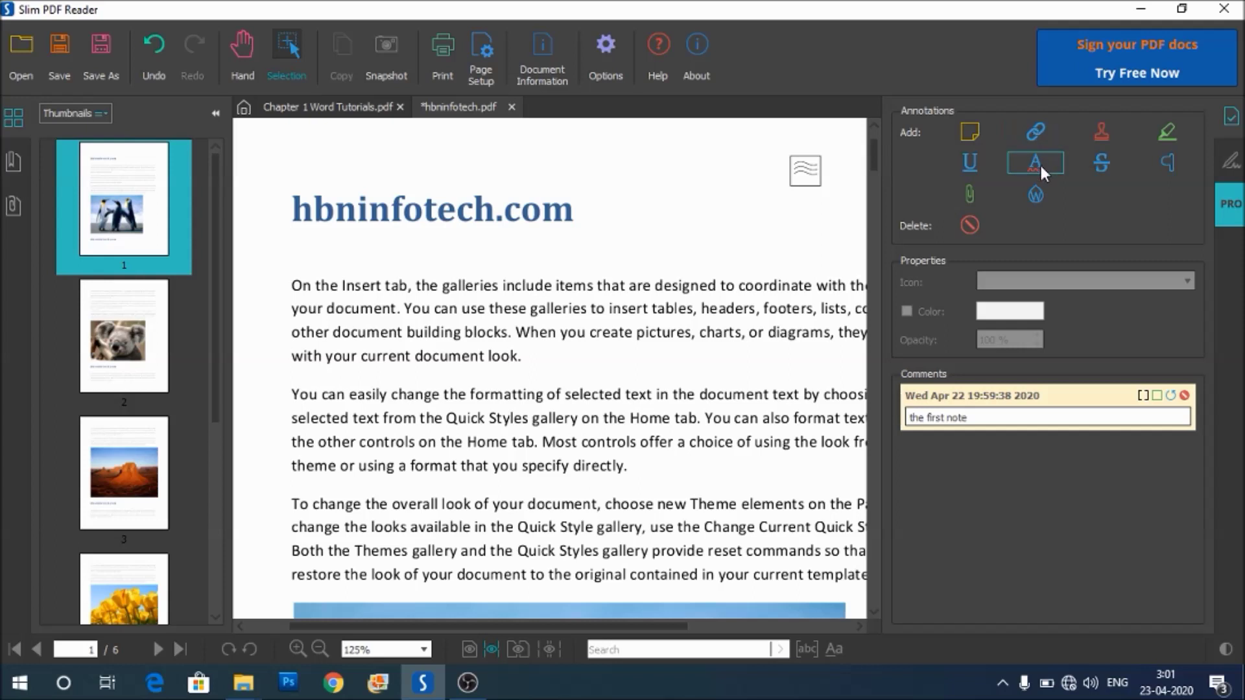
click(1036, 134)
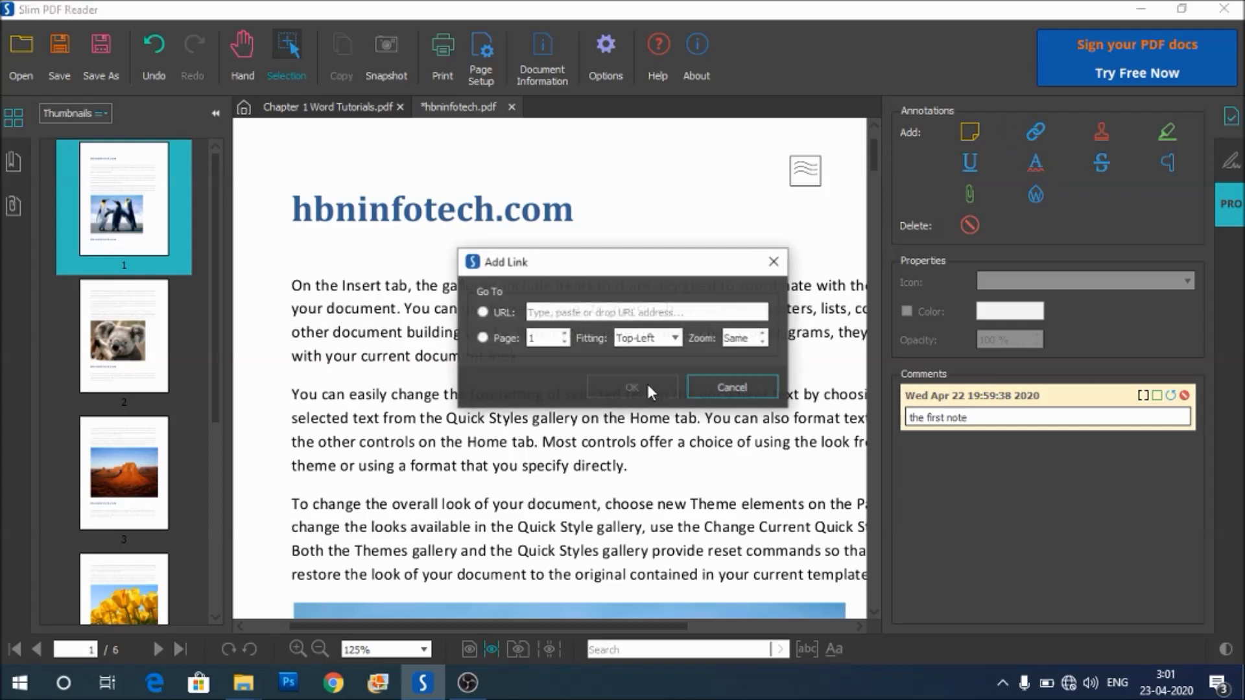
click(483, 338)
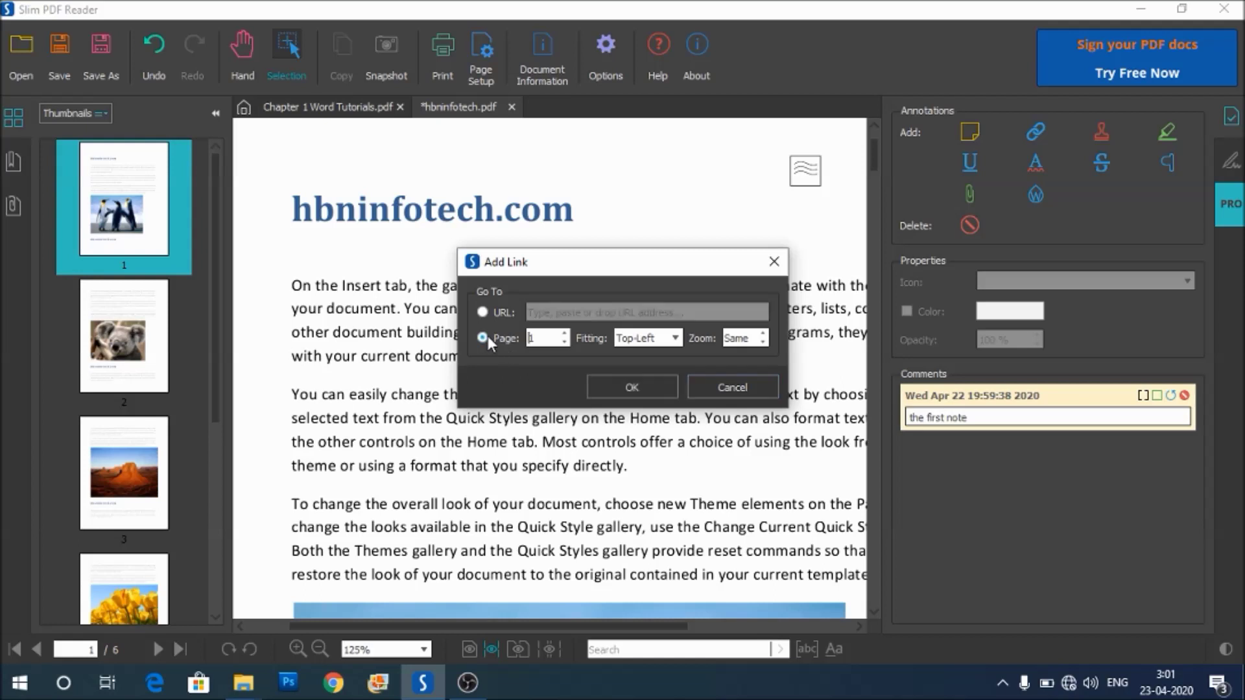
click(566, 333)
click(565, 333)
click(629, 392)
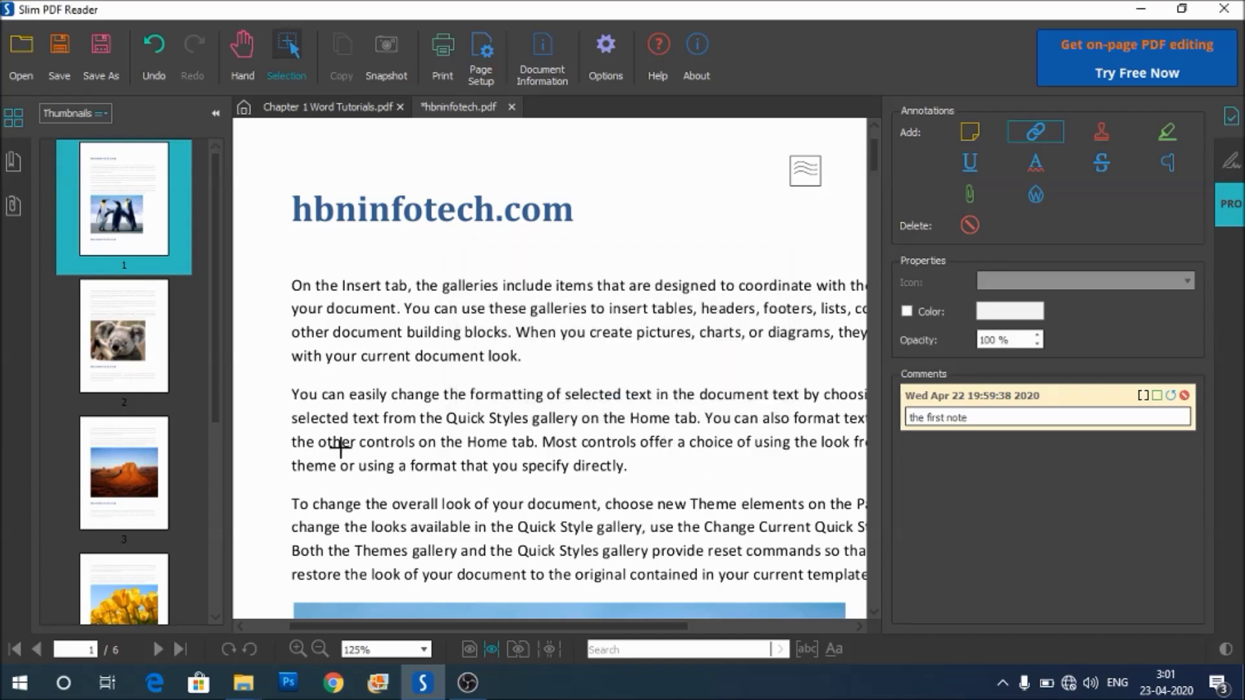
drag(288, 382, 349, 406)
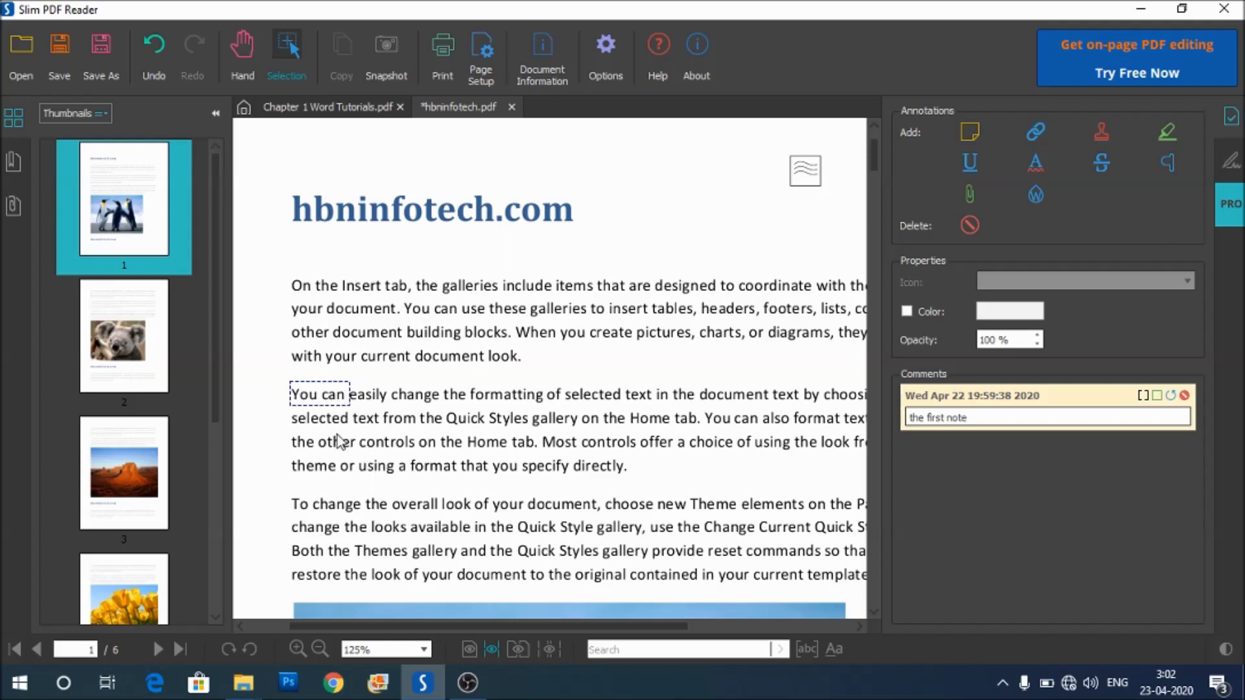
mouse_move(314, 400)
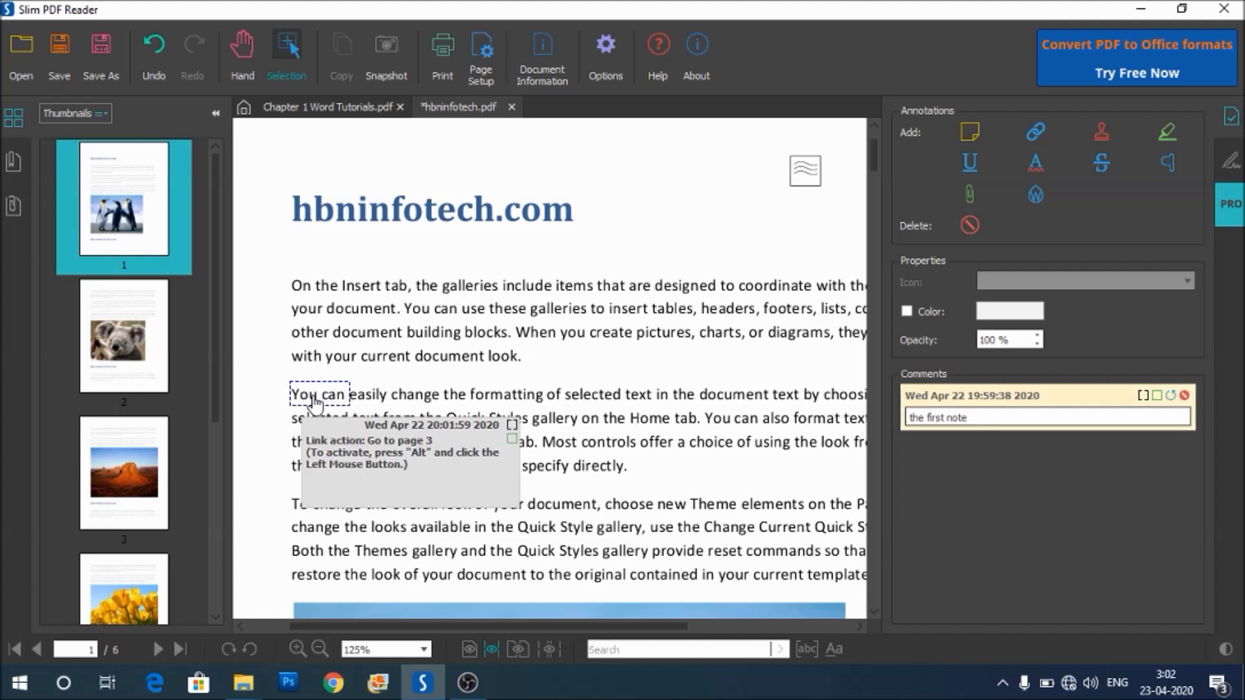
Follow the 'You can' link to page 3, then go back to page 1
alt+click(318, 402)
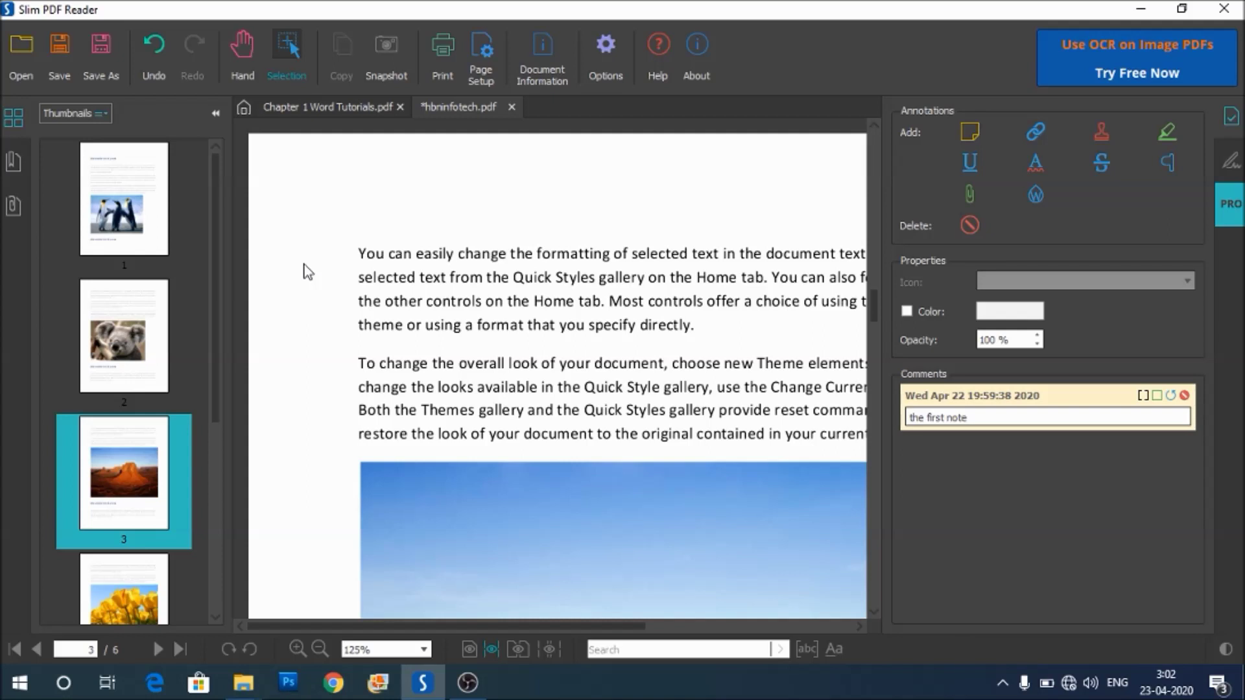
click(125, 203)
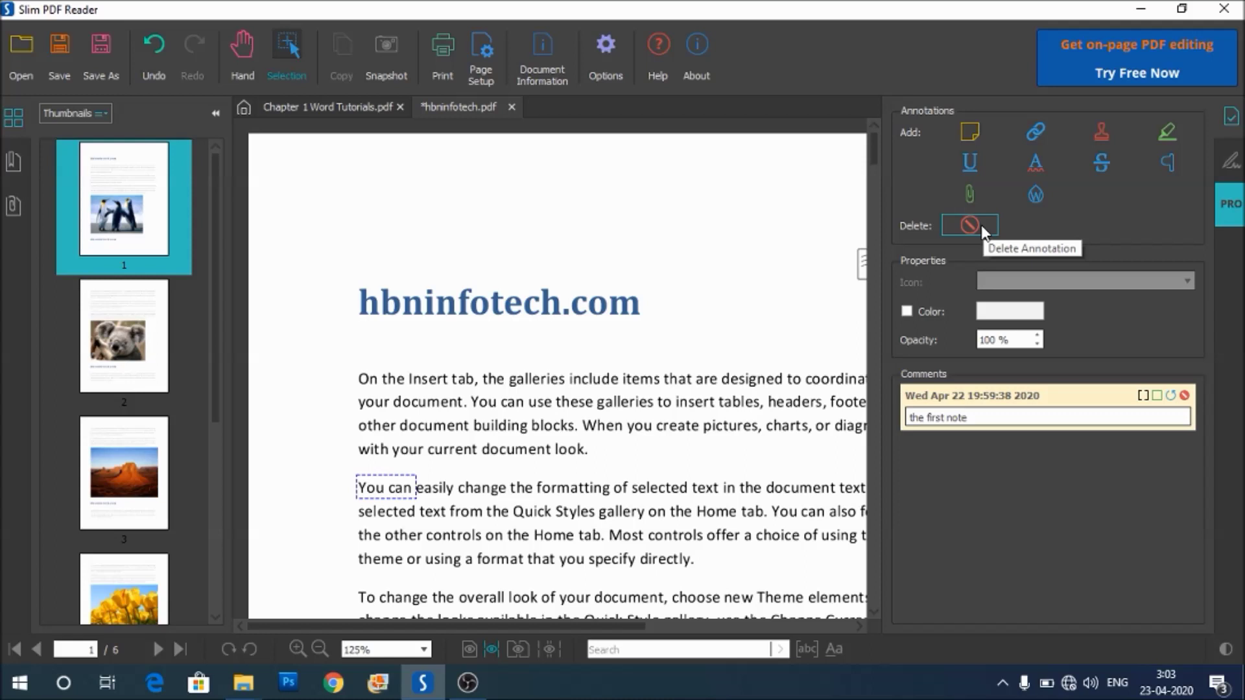
Scroll page 1 to review the sticky note and the two links
scroll(615, 386, down, 1)
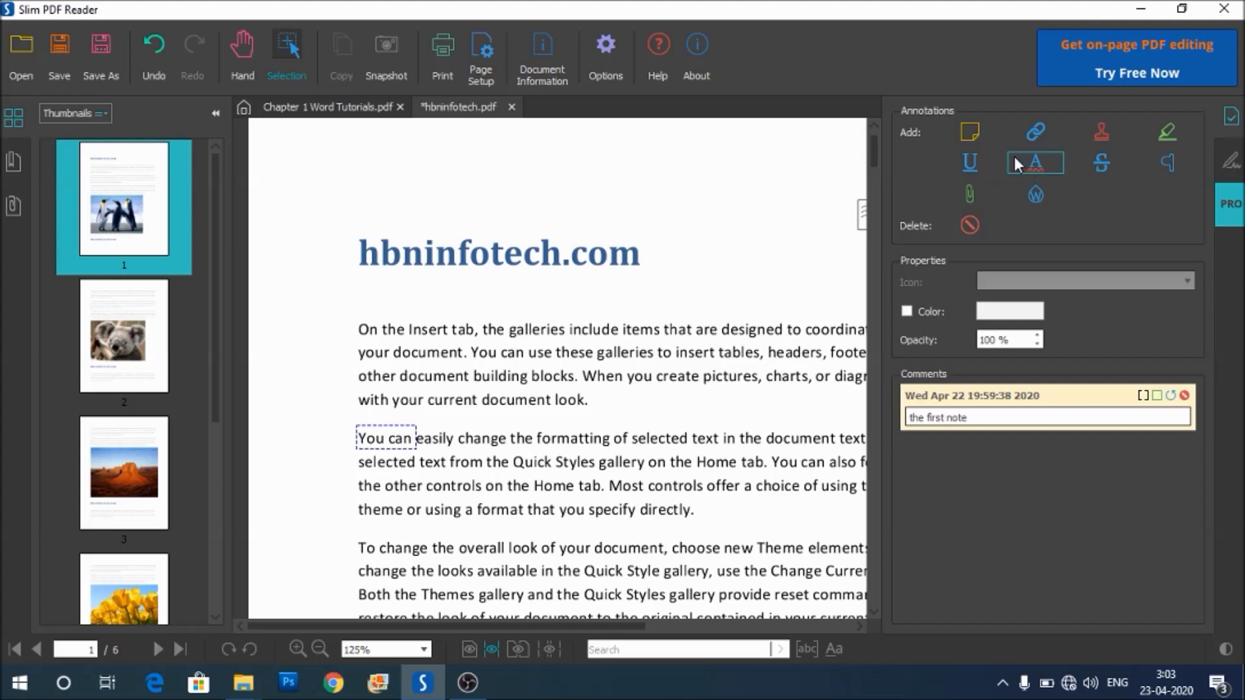
click(1107, 131)
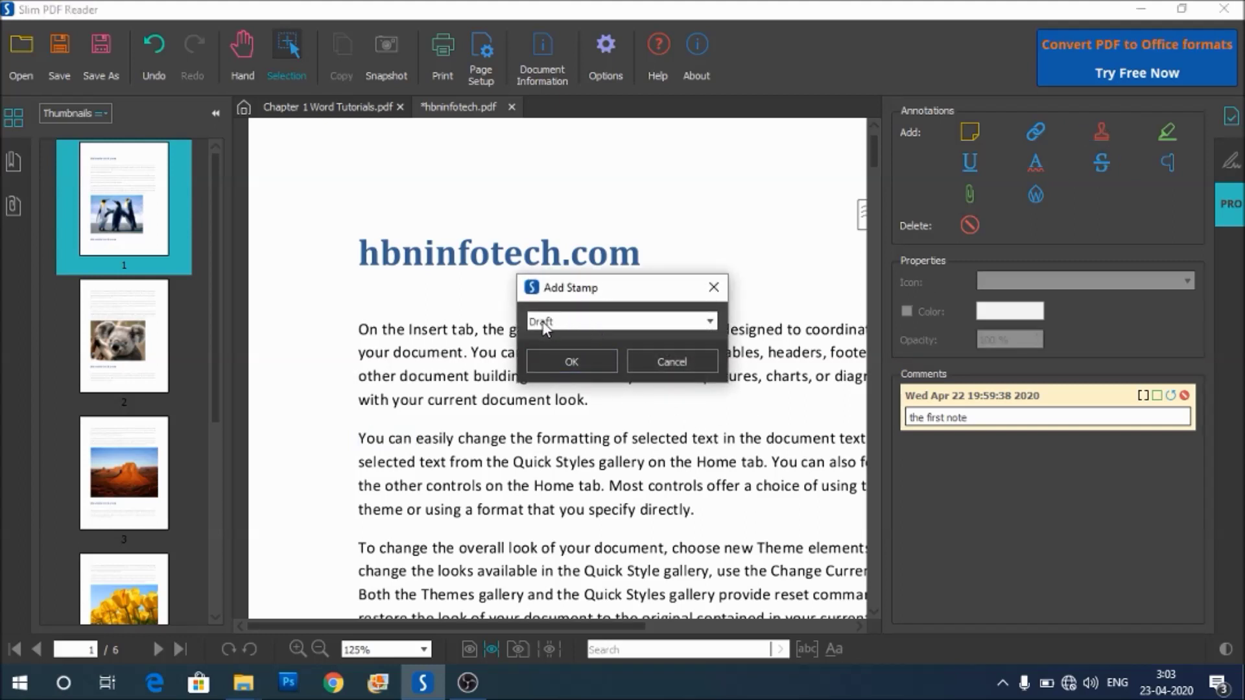
click(609, 323)
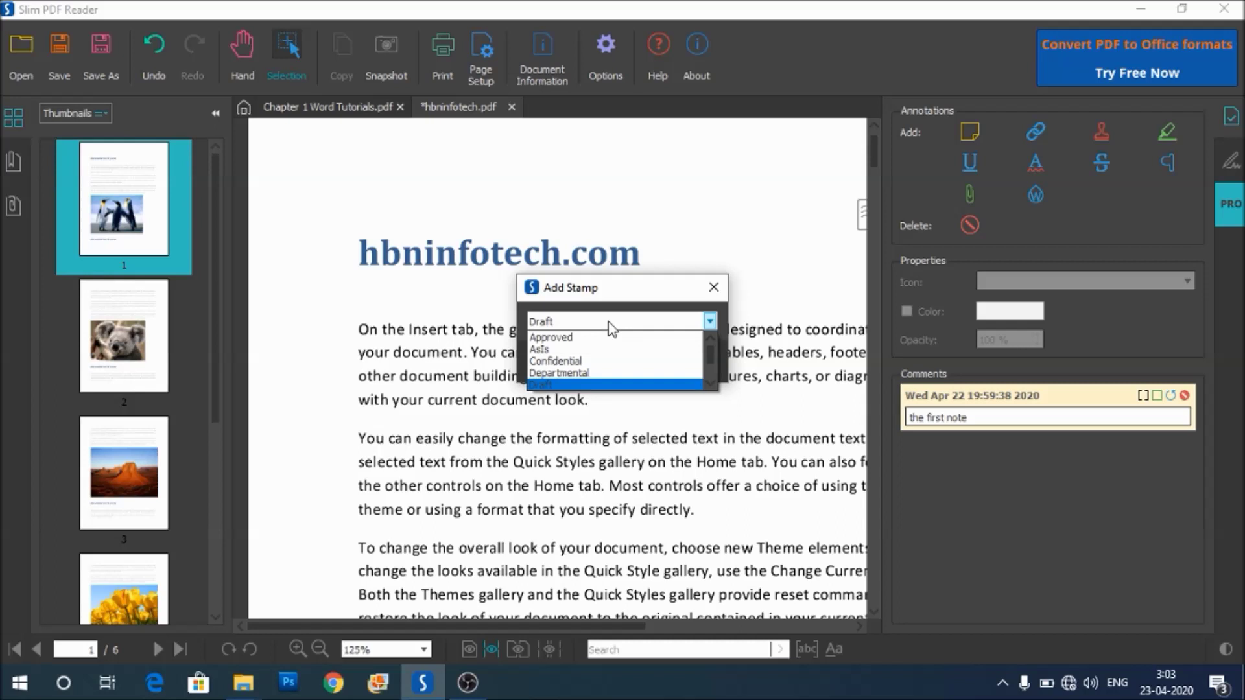
click(566, 339)
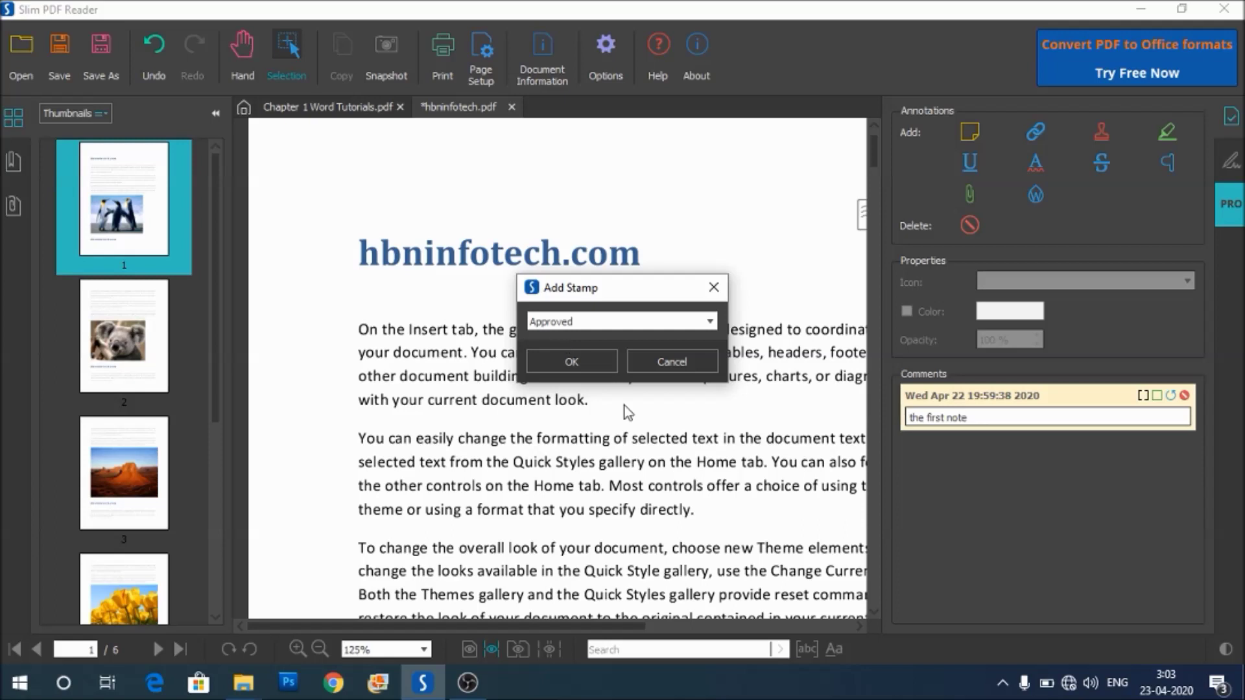
click(571, 362)
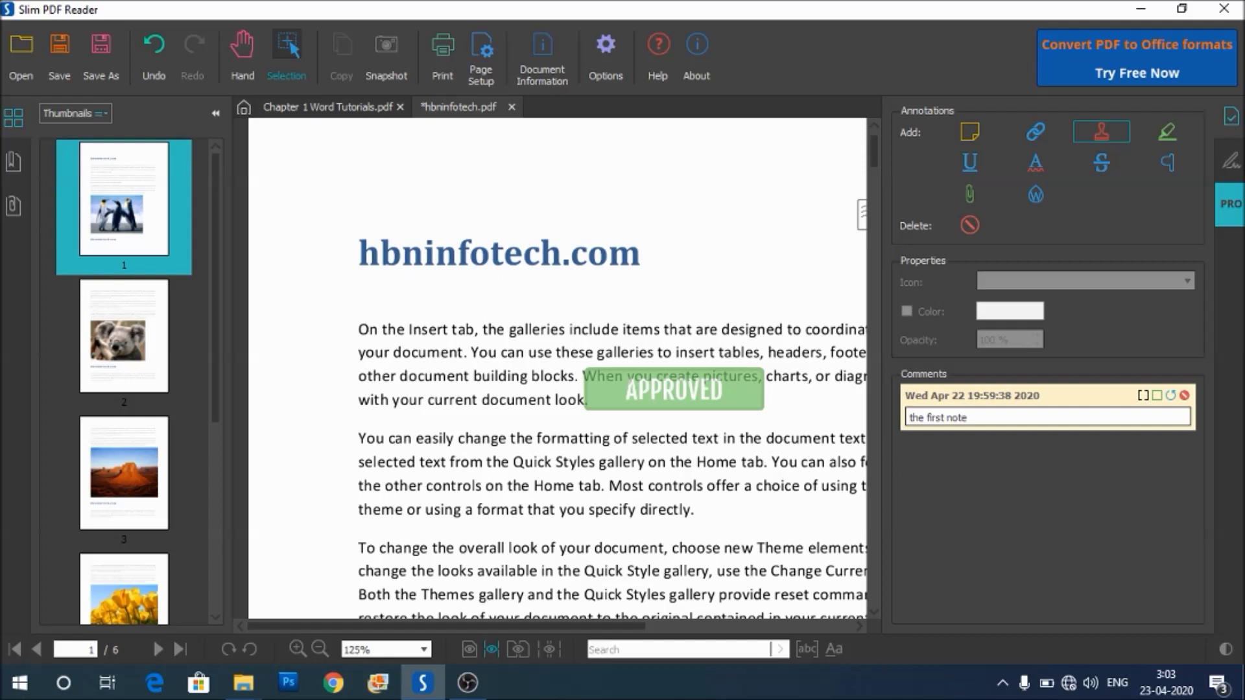
click(675, 389)
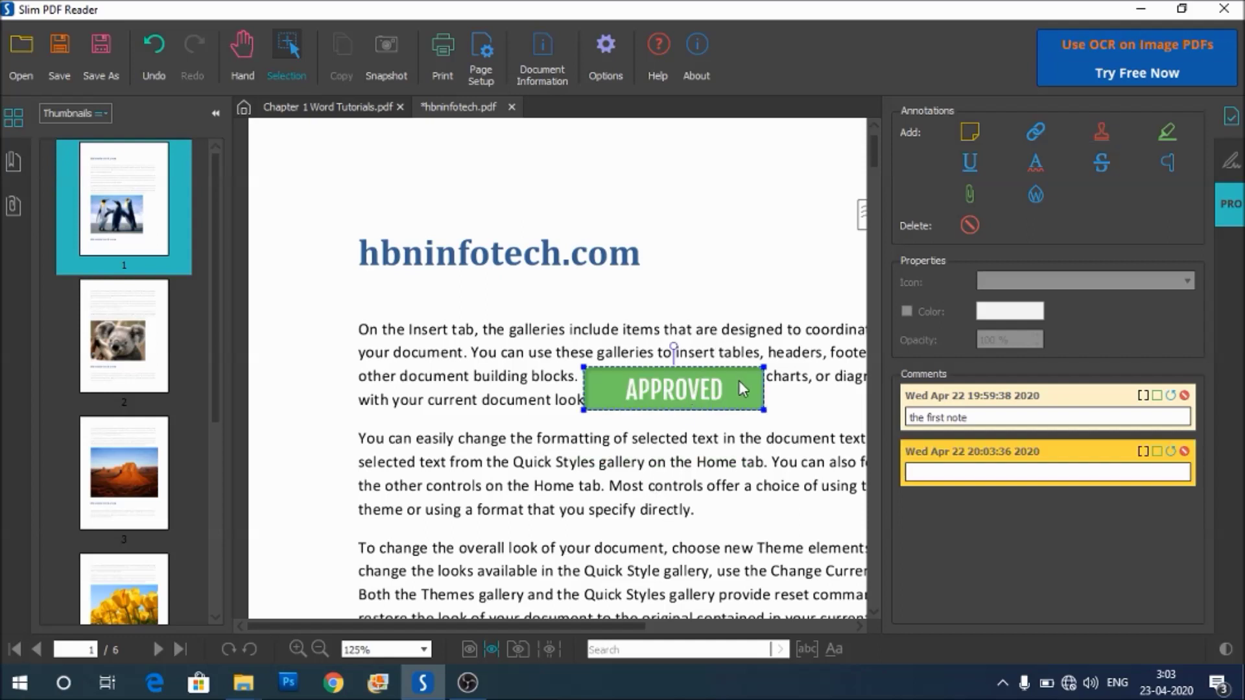
drag(675, 347, 655, 352)
drag(729, 370, 804, 229)
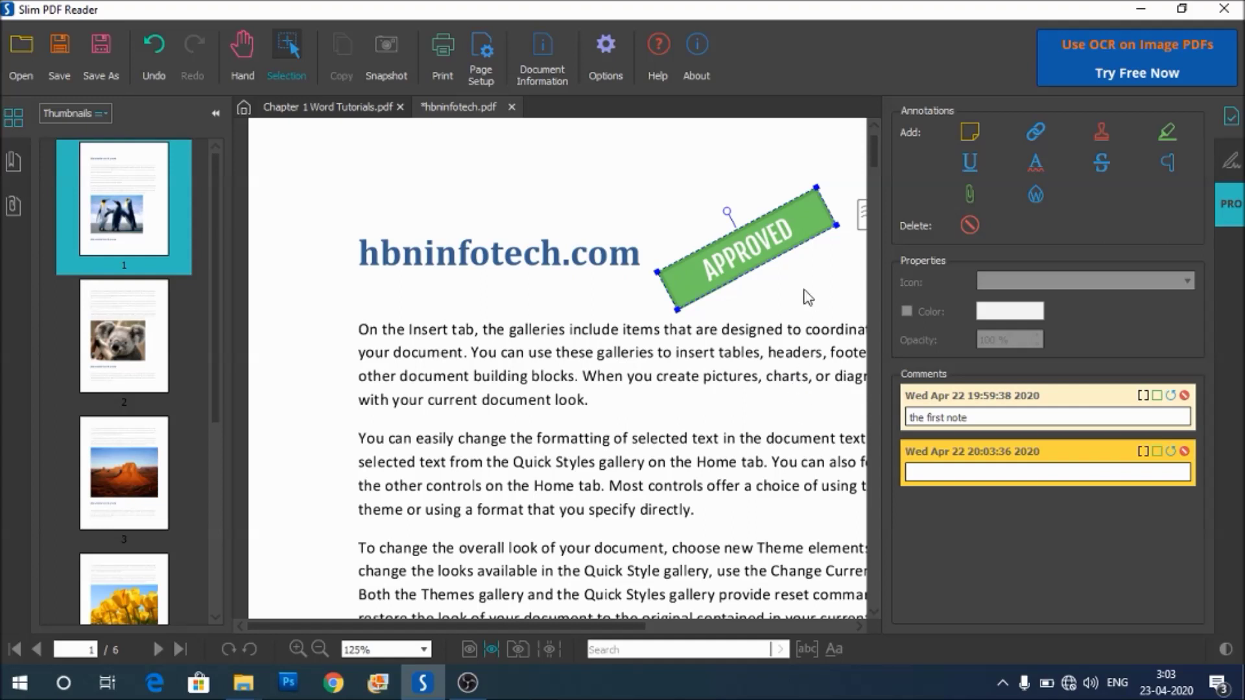
click(779, 287)
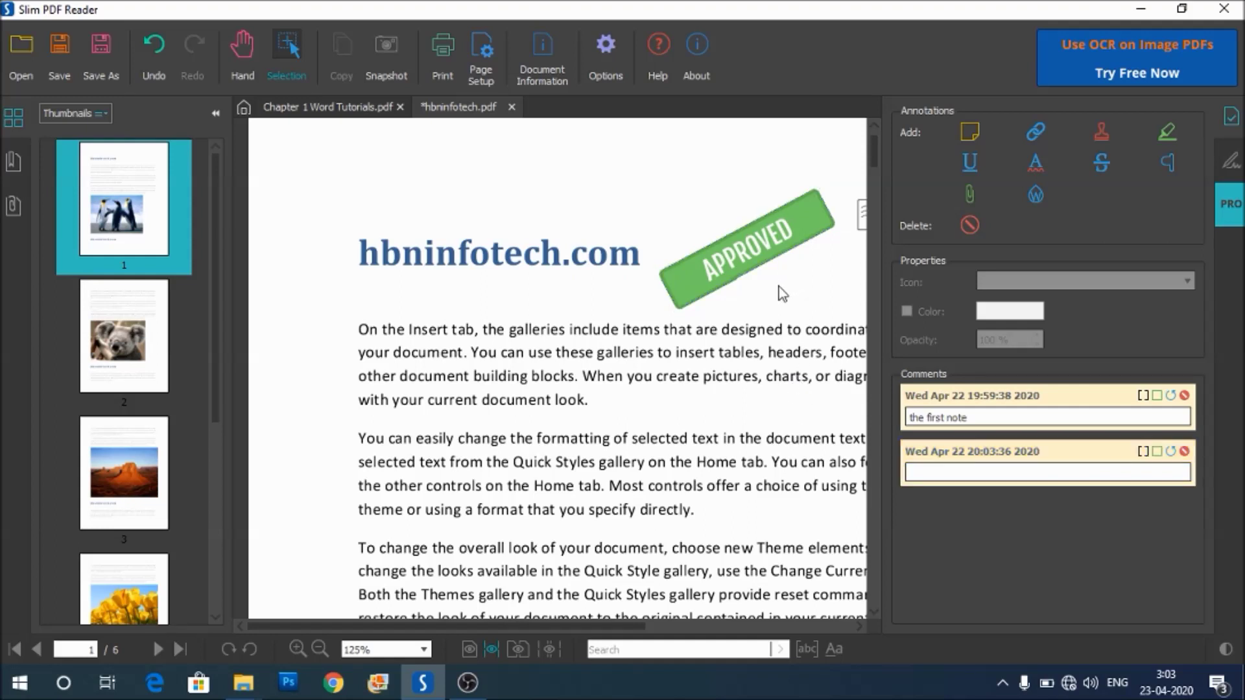
click(765, 237)
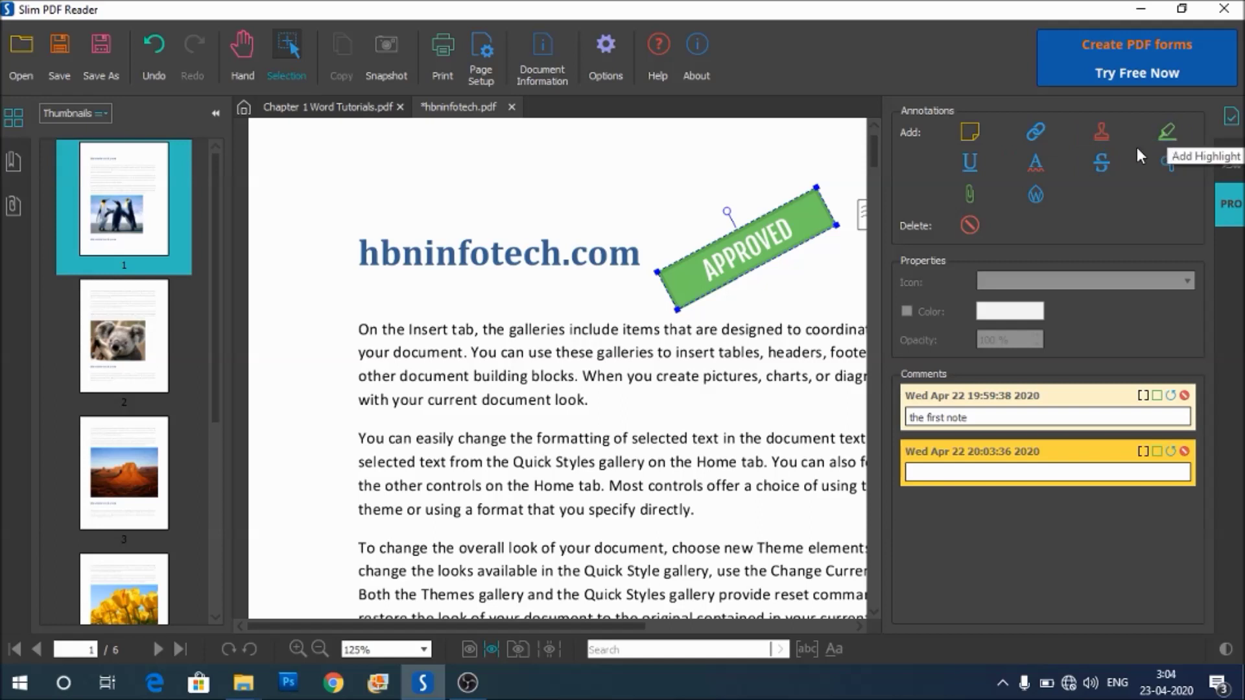
Delete the trial highlight and re-highlight only 'On the Insert' in the first paragraph
click(1171, 130)
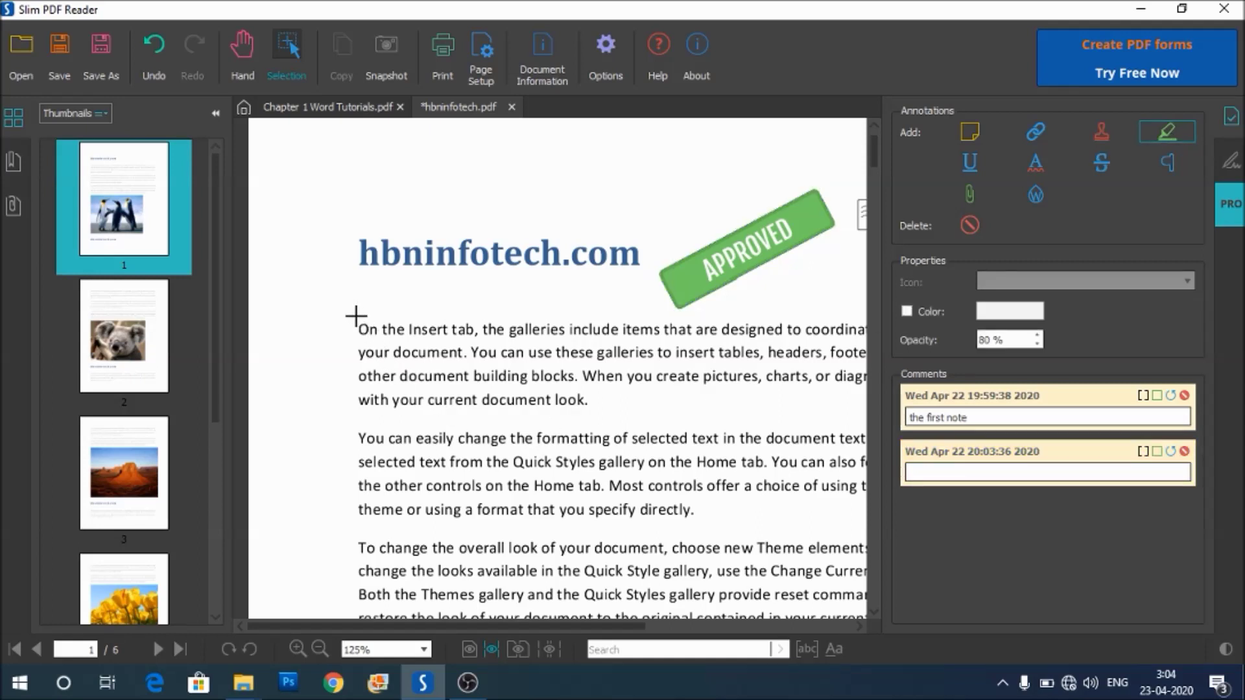
drag(357, 318, 478, 360)
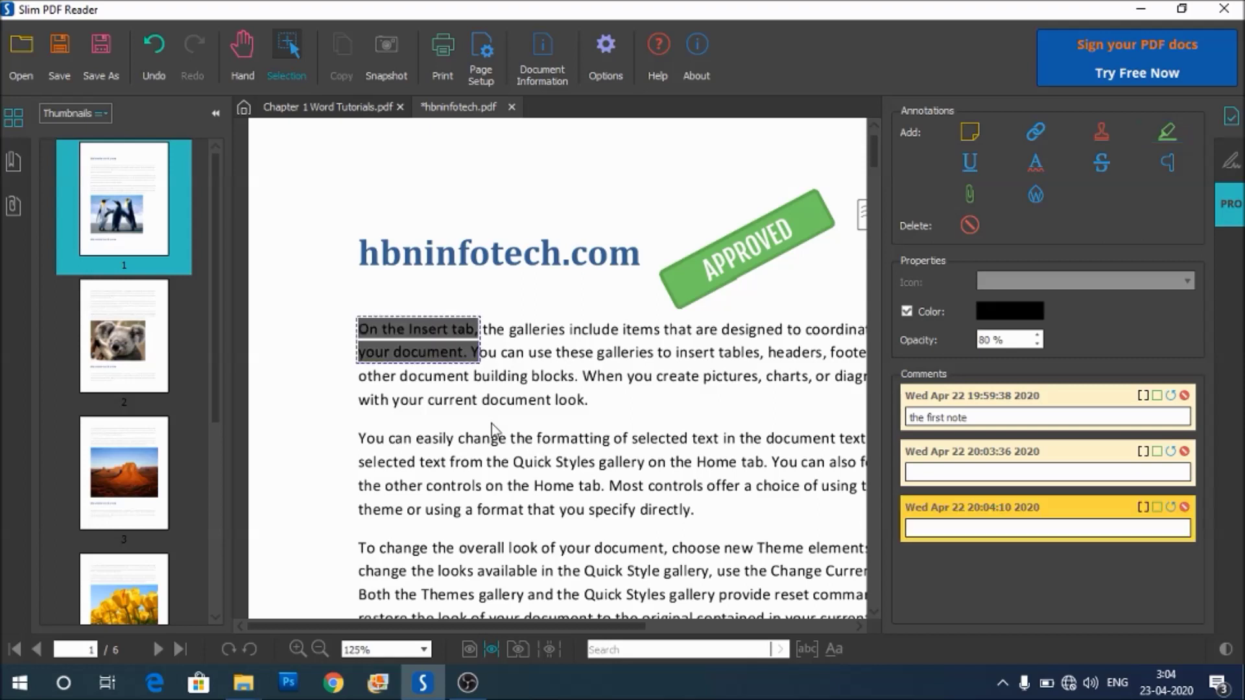
click(506, 367)
click(441, 361)
click(968, 221)
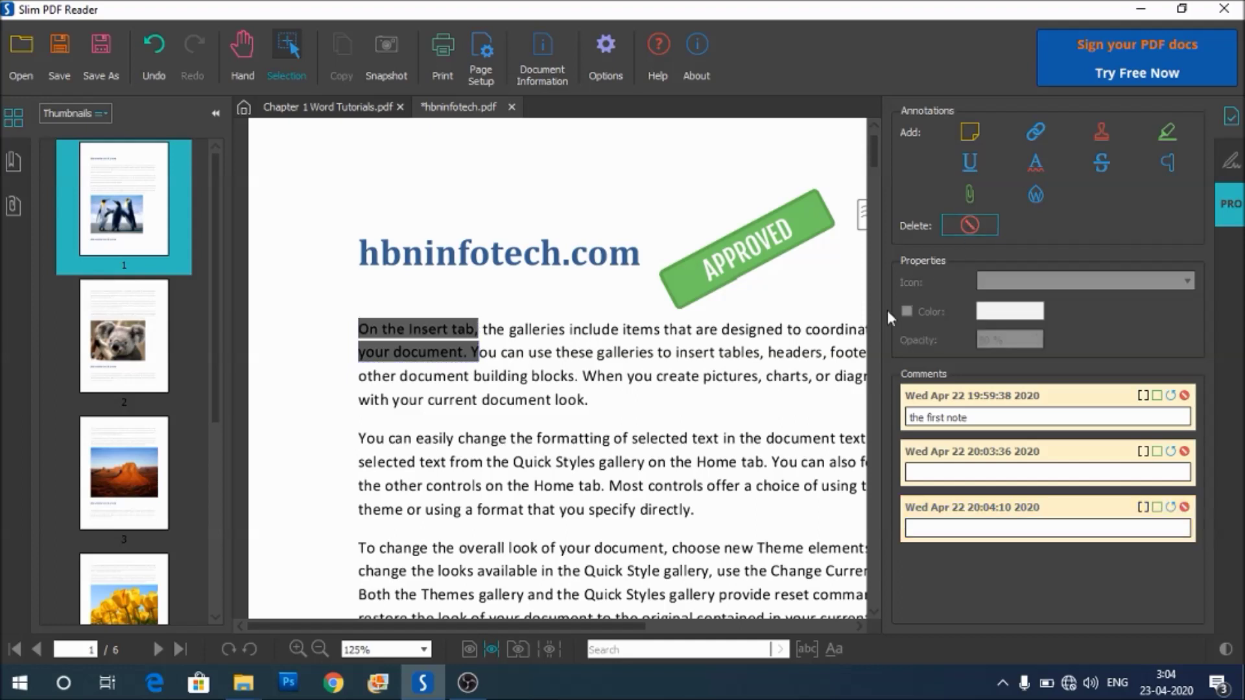
click(460, 347)
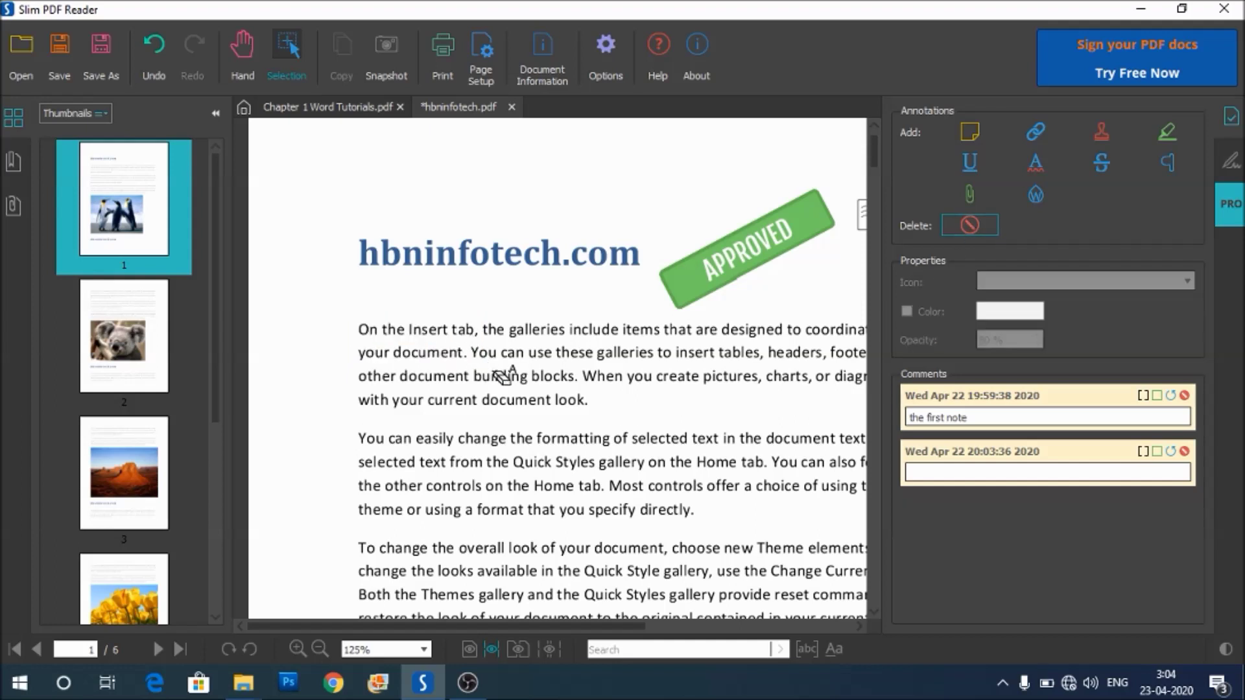
click(1167, 133)
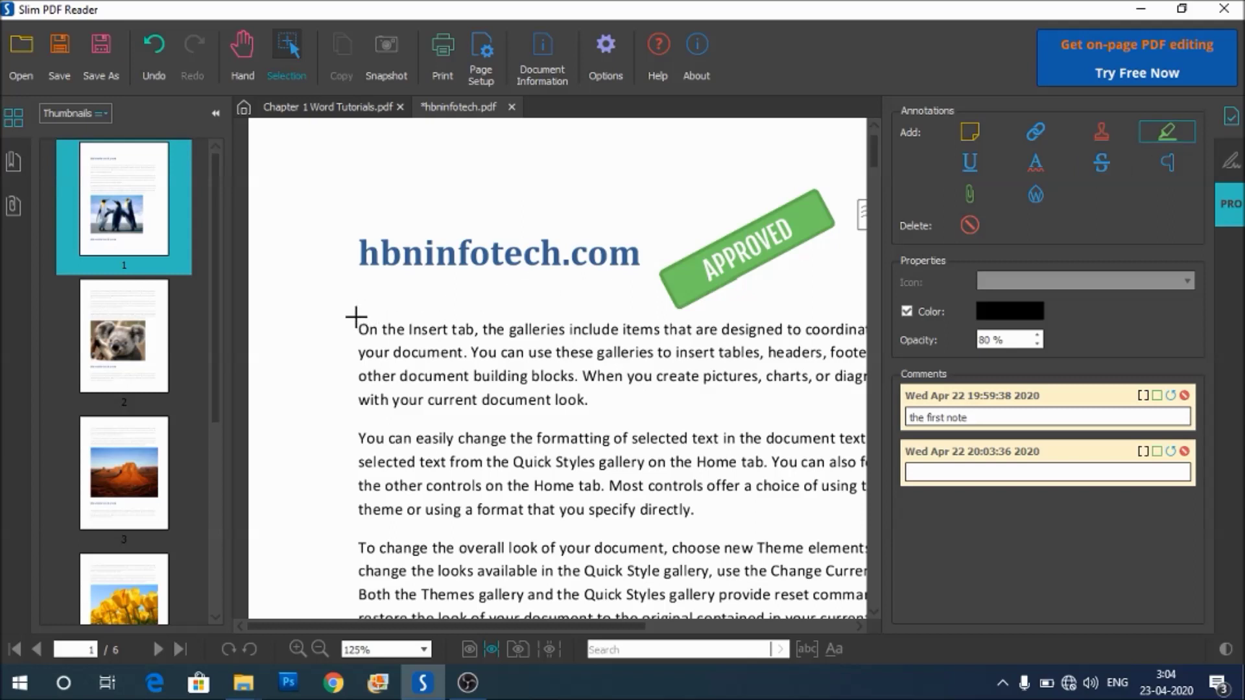
drag(357, 318, 451, 336)
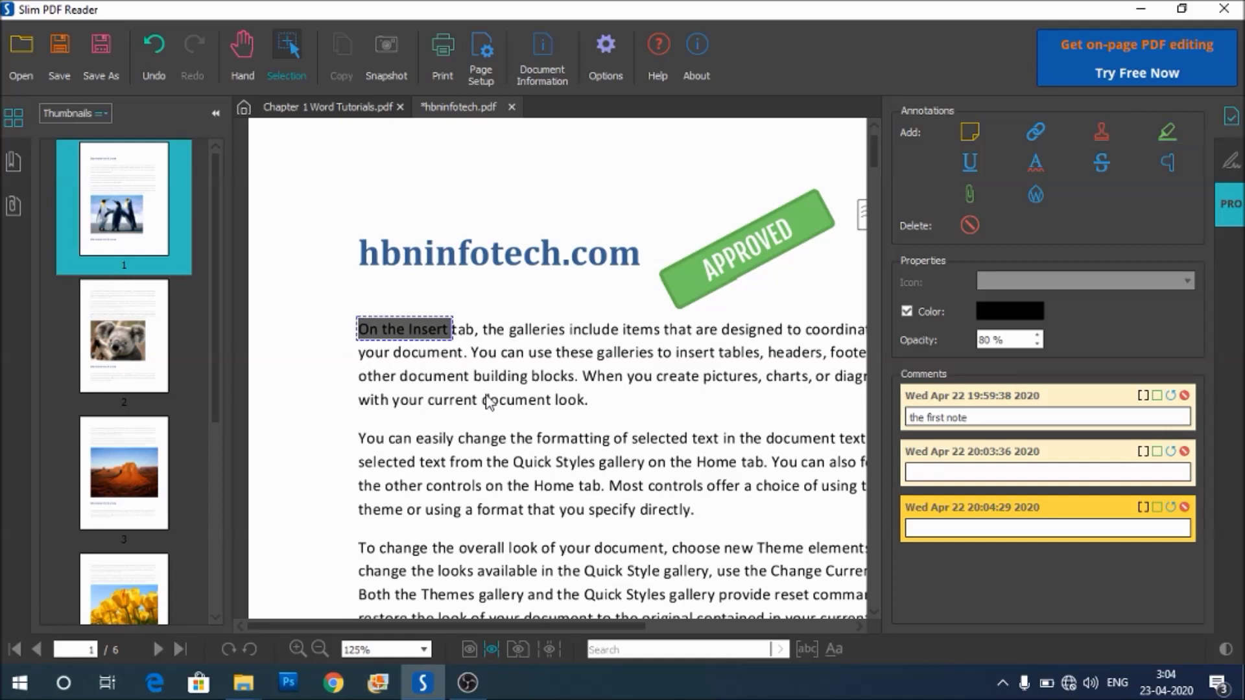
Change the 'On the Insert' highlight colour to orange
click(1017, 310)
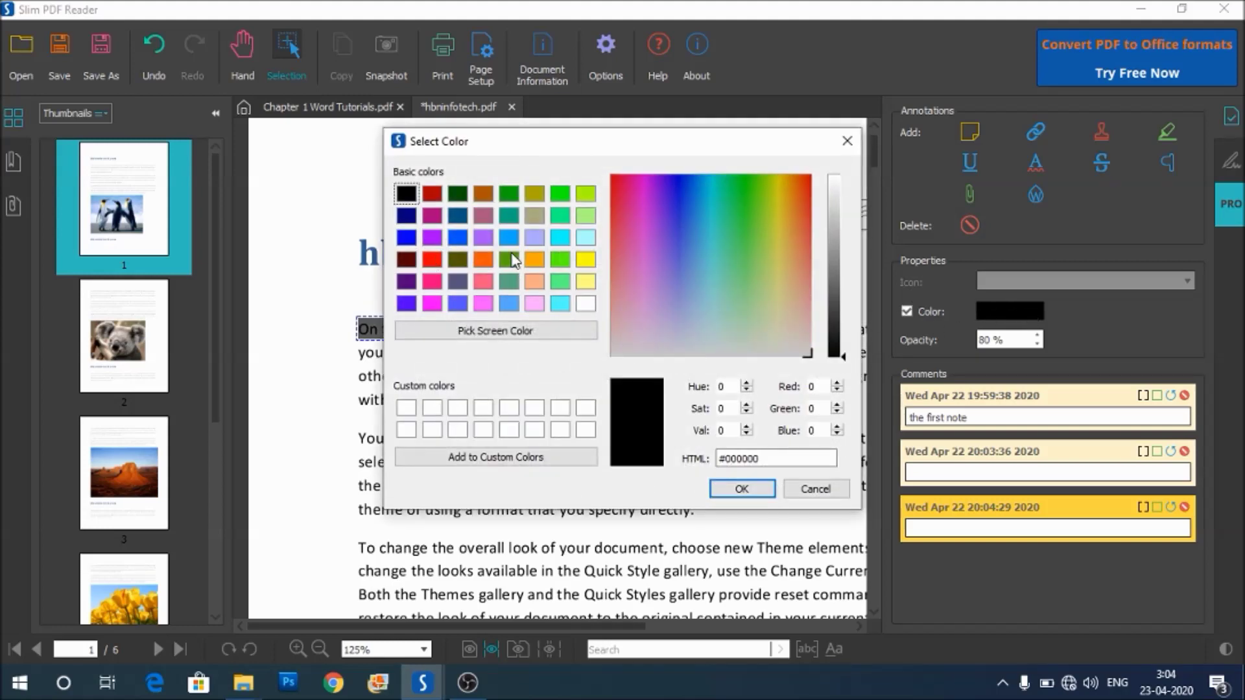
click(539, 260)
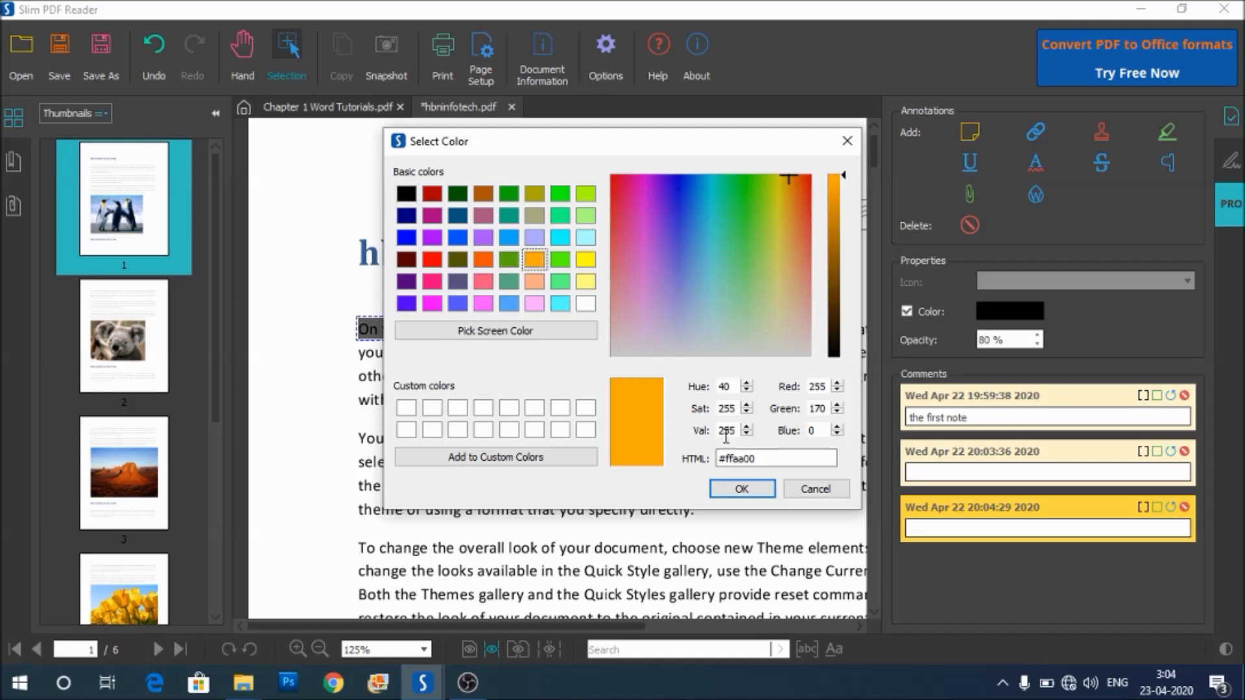
click(741, 490)
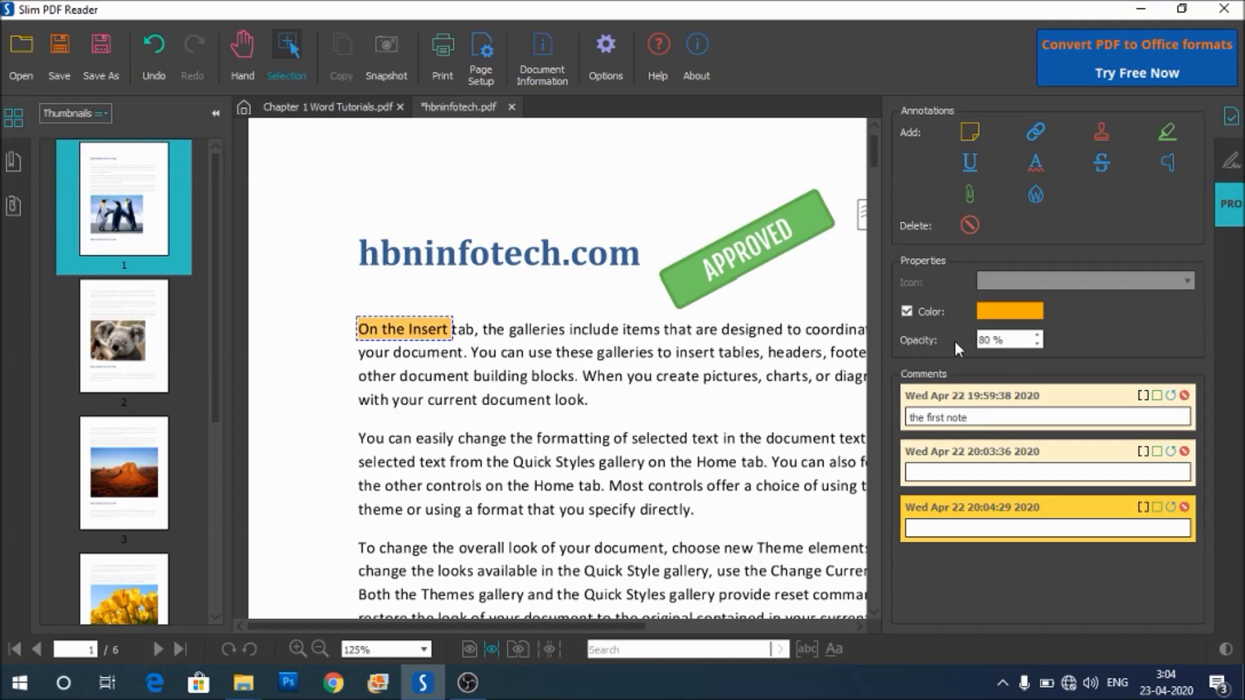
Try 50% opacity on the highlight, then set it back to 80%
click(1040, 343)
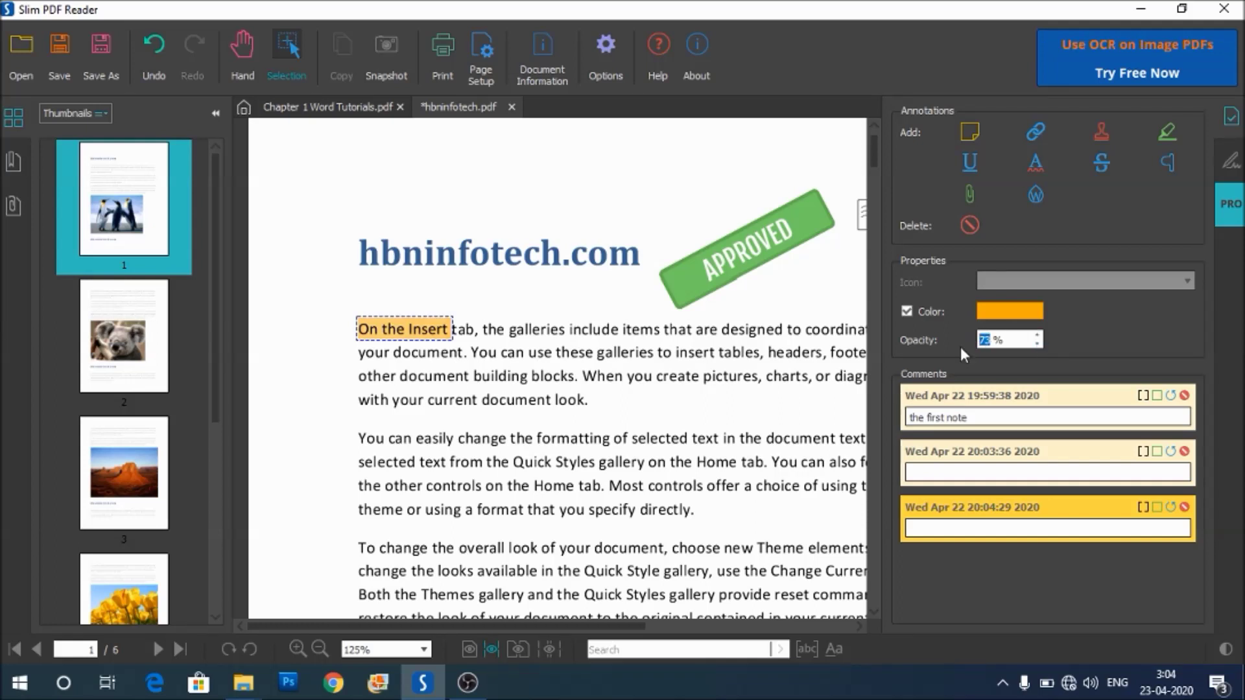
text(50)
key(Return)
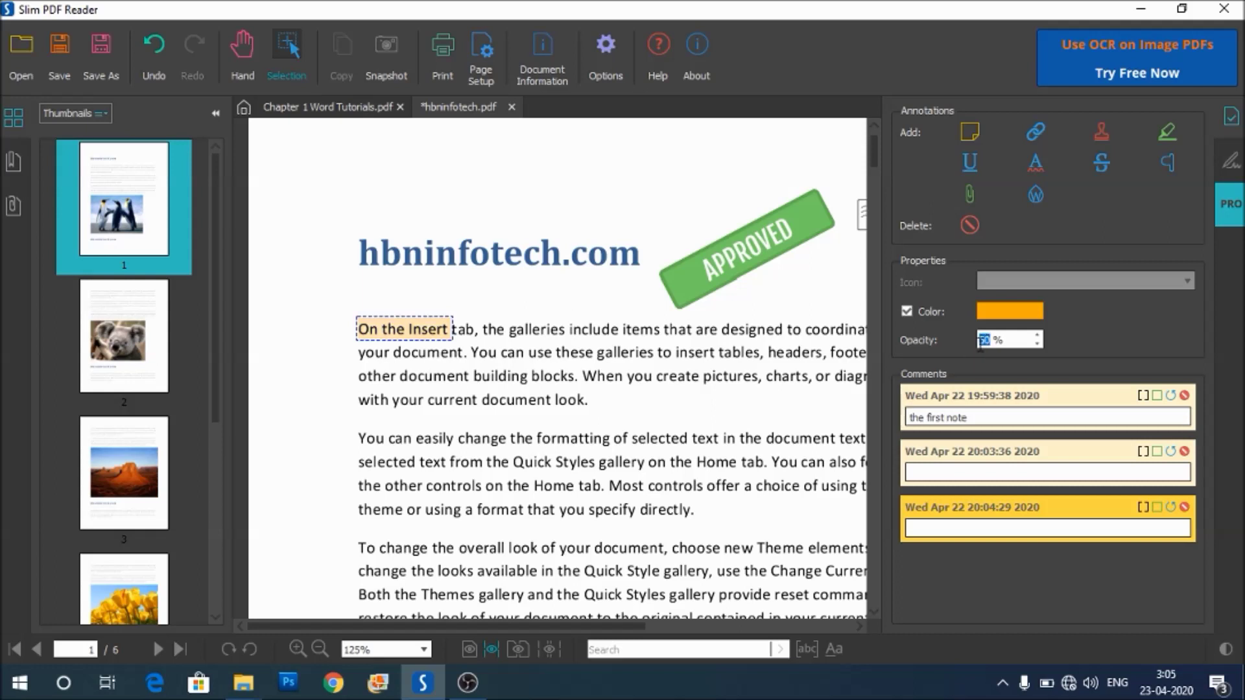
text(80)
key(Return)
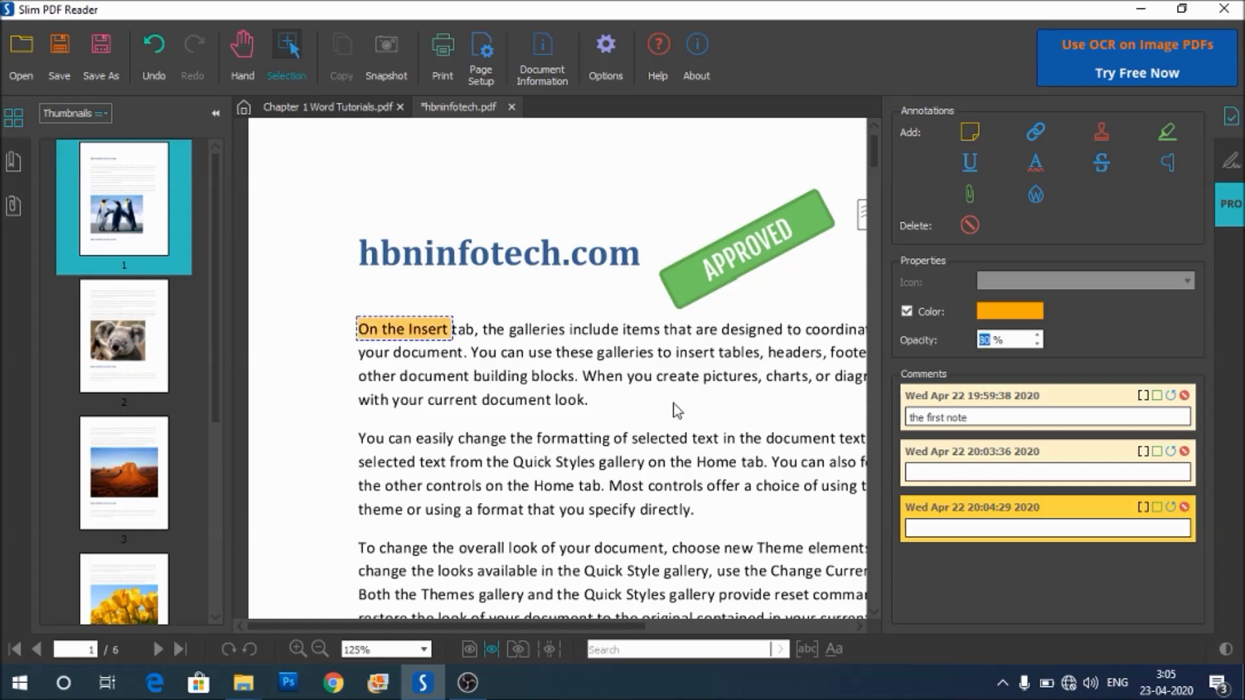
click(632, 389)
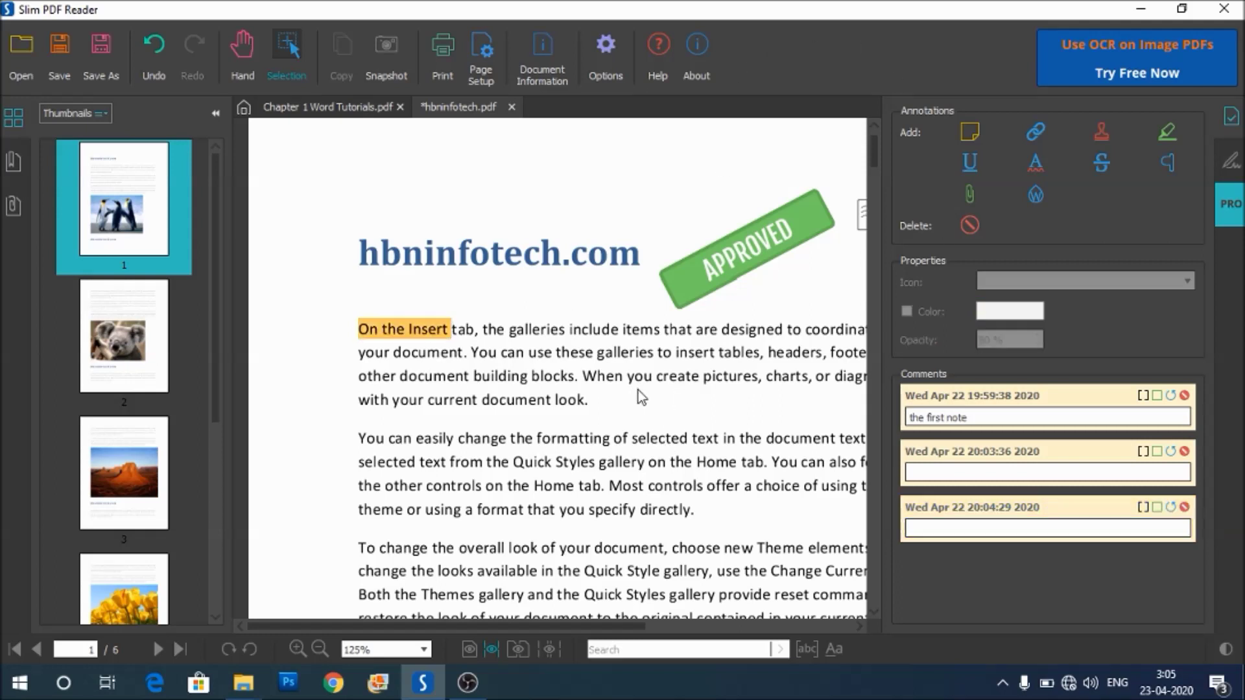
Add an orange squiggly line under 'include items'
click(1036, 169)
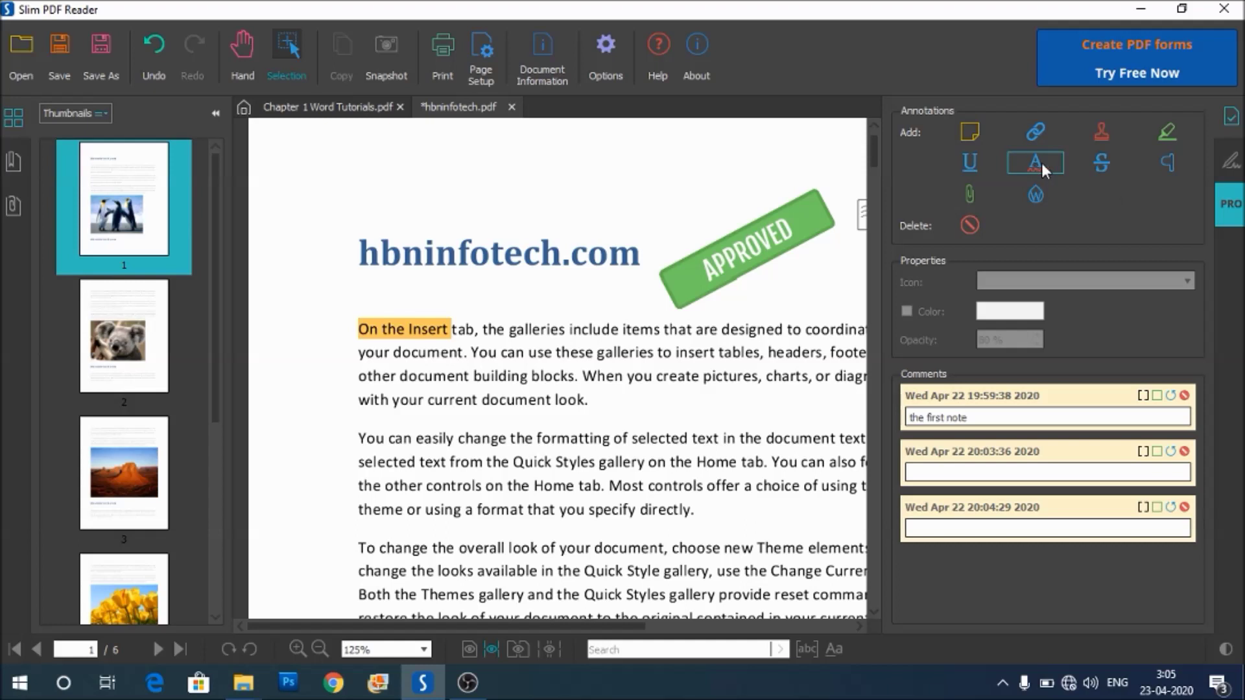
click(1042, 162)
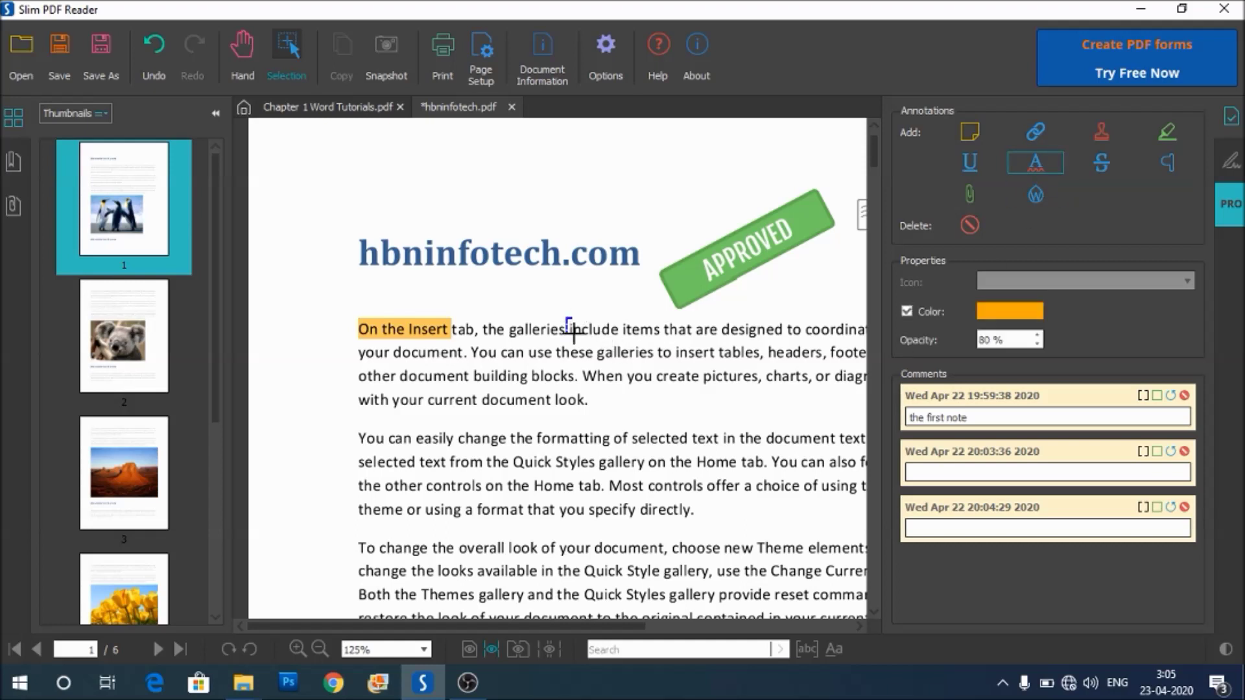
drag(573, 331, 662, 339)
click(632, 403)
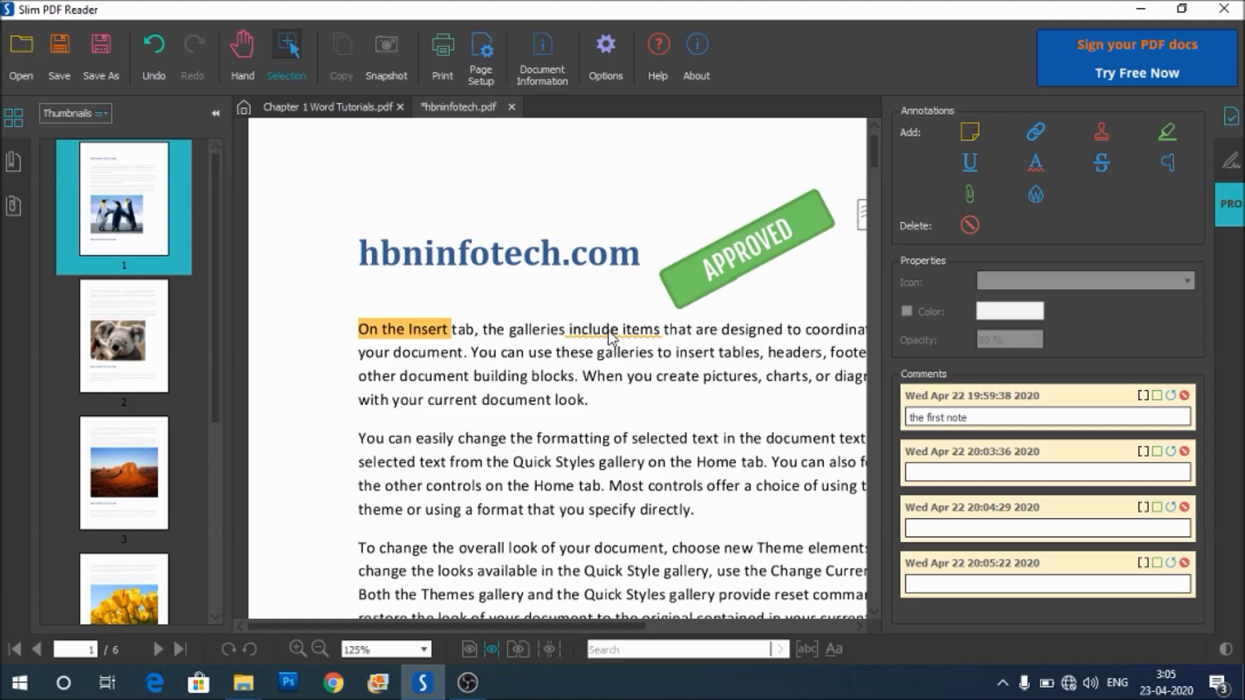
Underline 'building blocks.' in orange
click(971, 166)
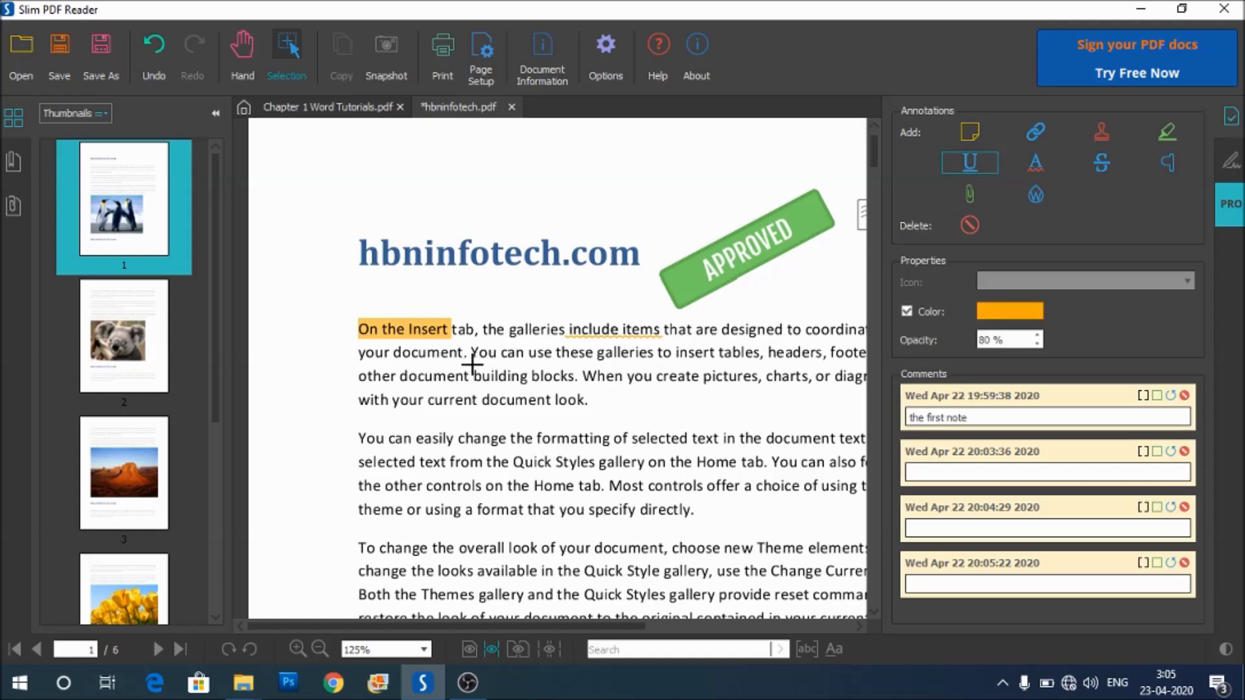
drag(472, 364, 582, 389)
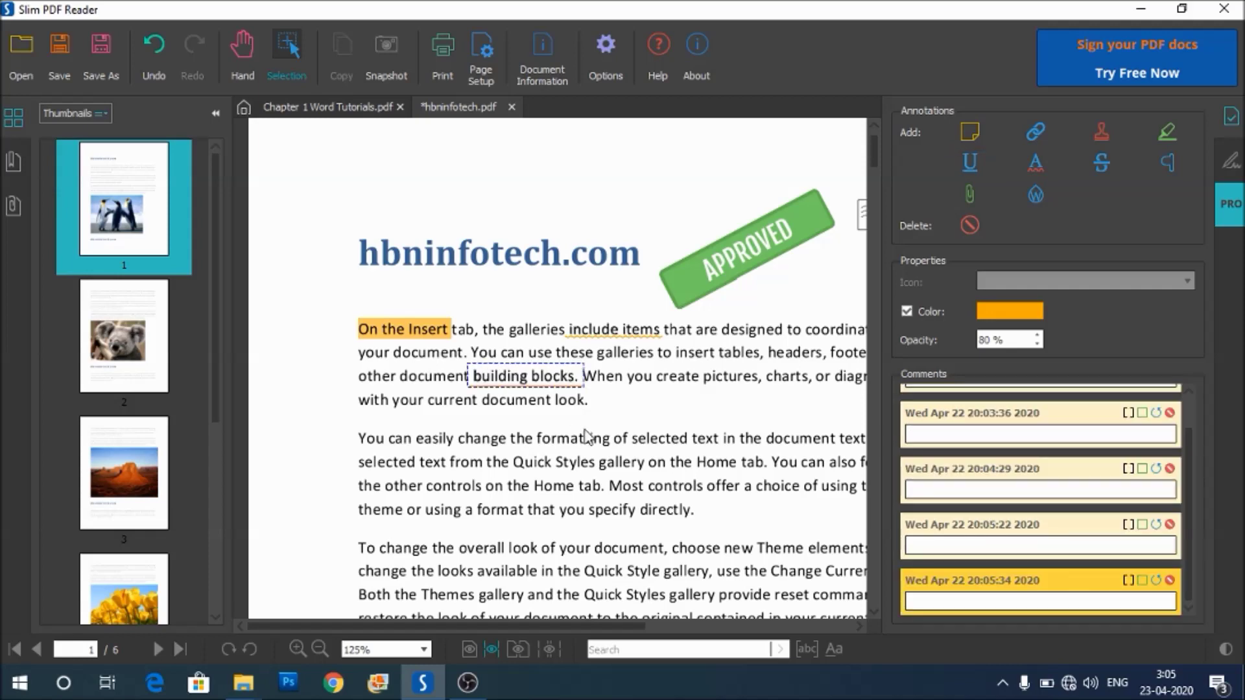
click(607, 414)
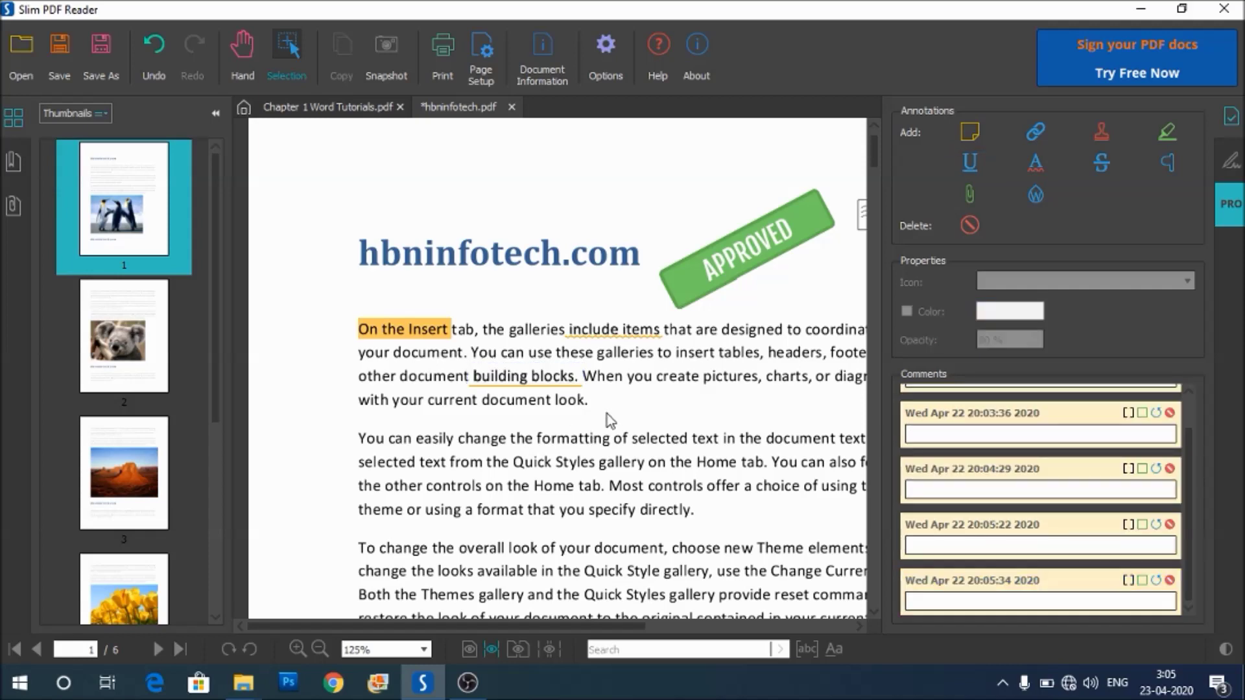
Zoom the page to 200%, scroll down slightly, and arm the strike-out markup
click(296, 649)
click(296, 649)
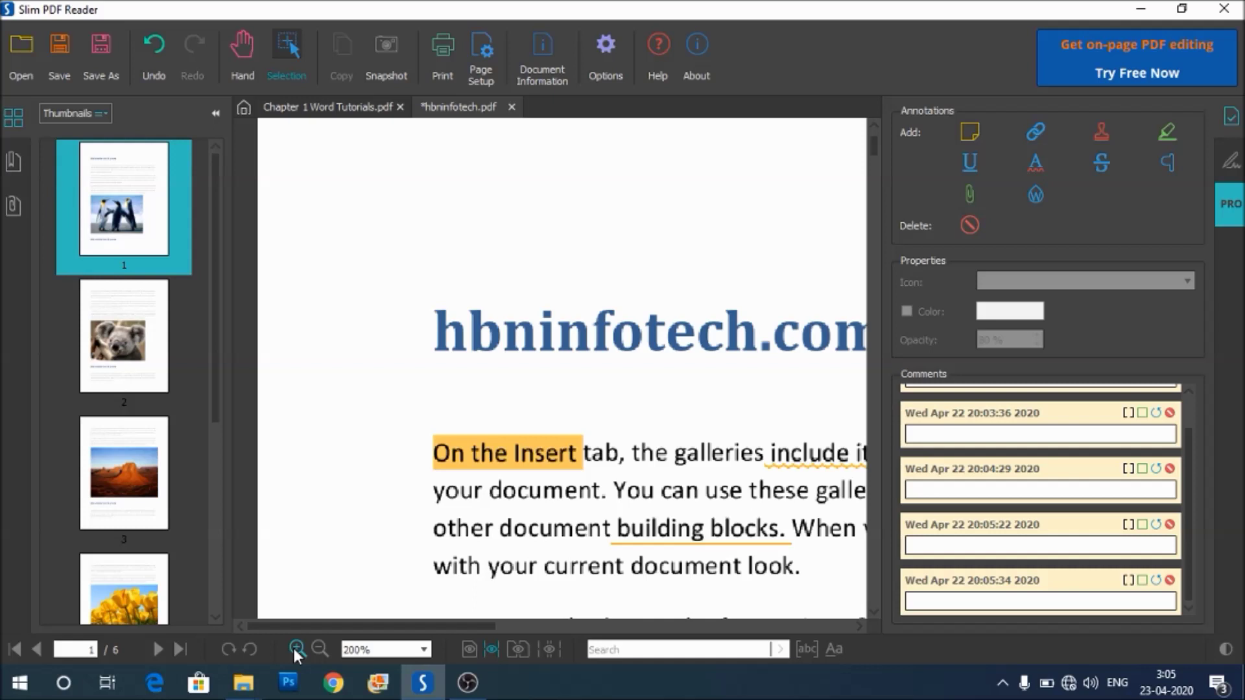
scroll(810, 468, down, 2)
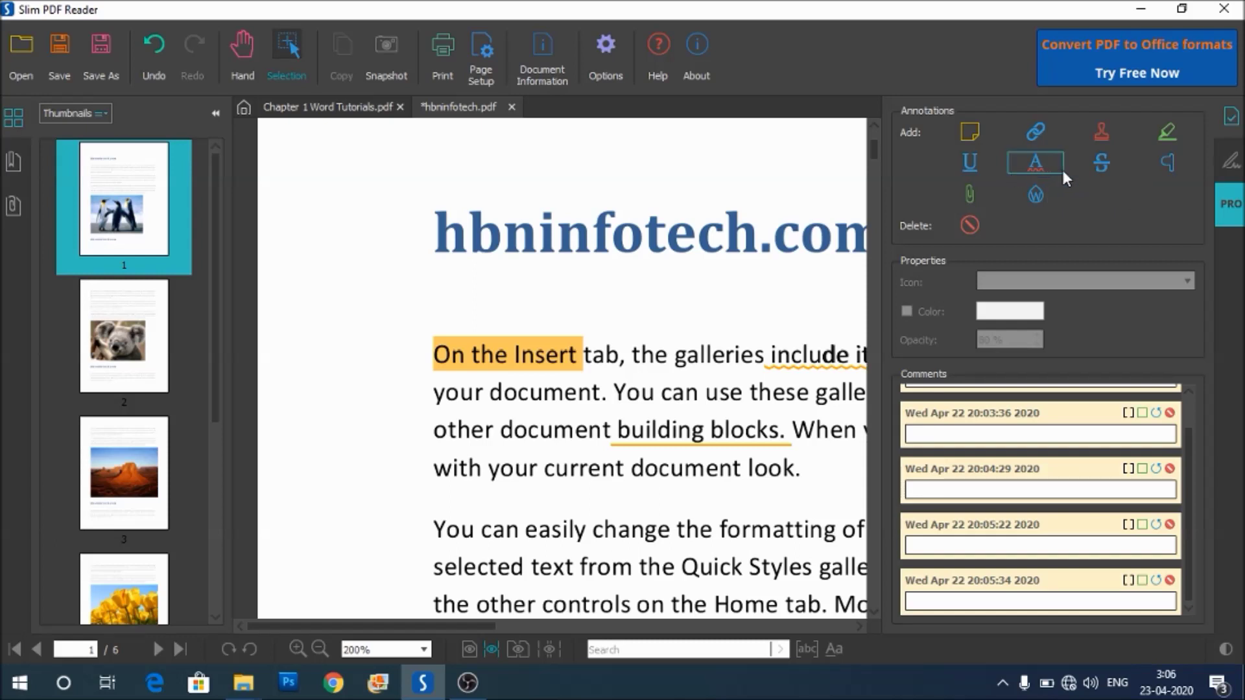
click(1111, 171)
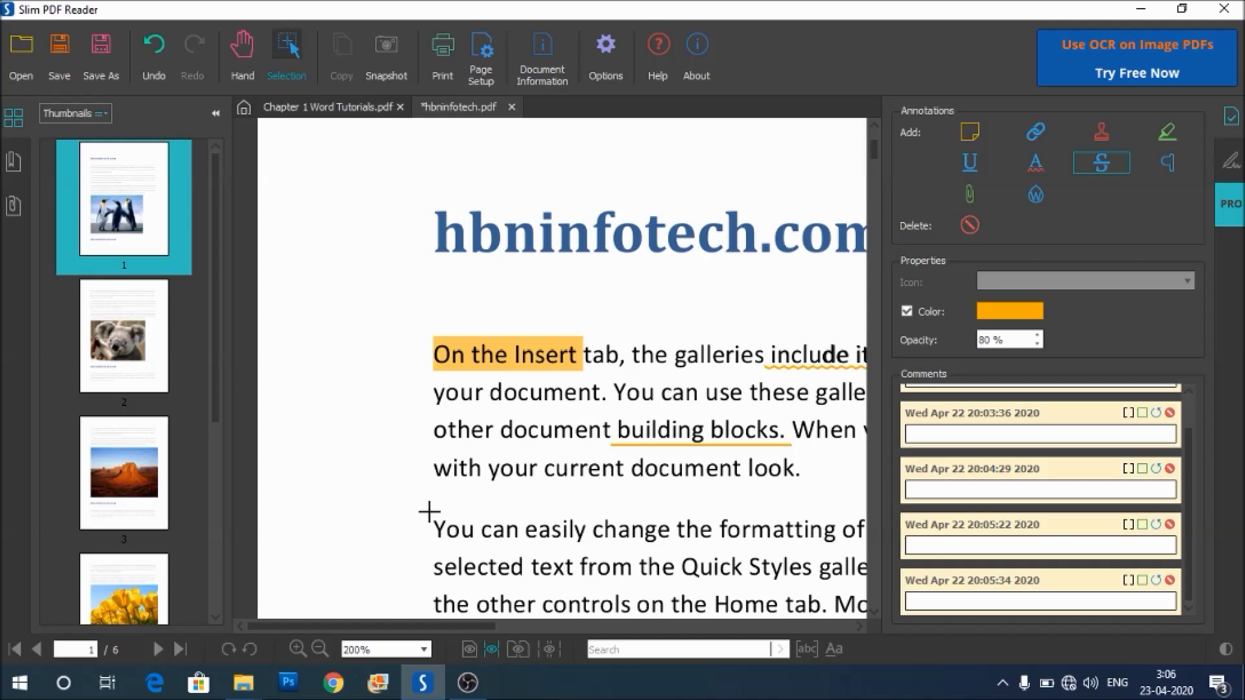
Strike out 'You can easily change' and make the strikeout line black
drag(428, 512, 677, 548)
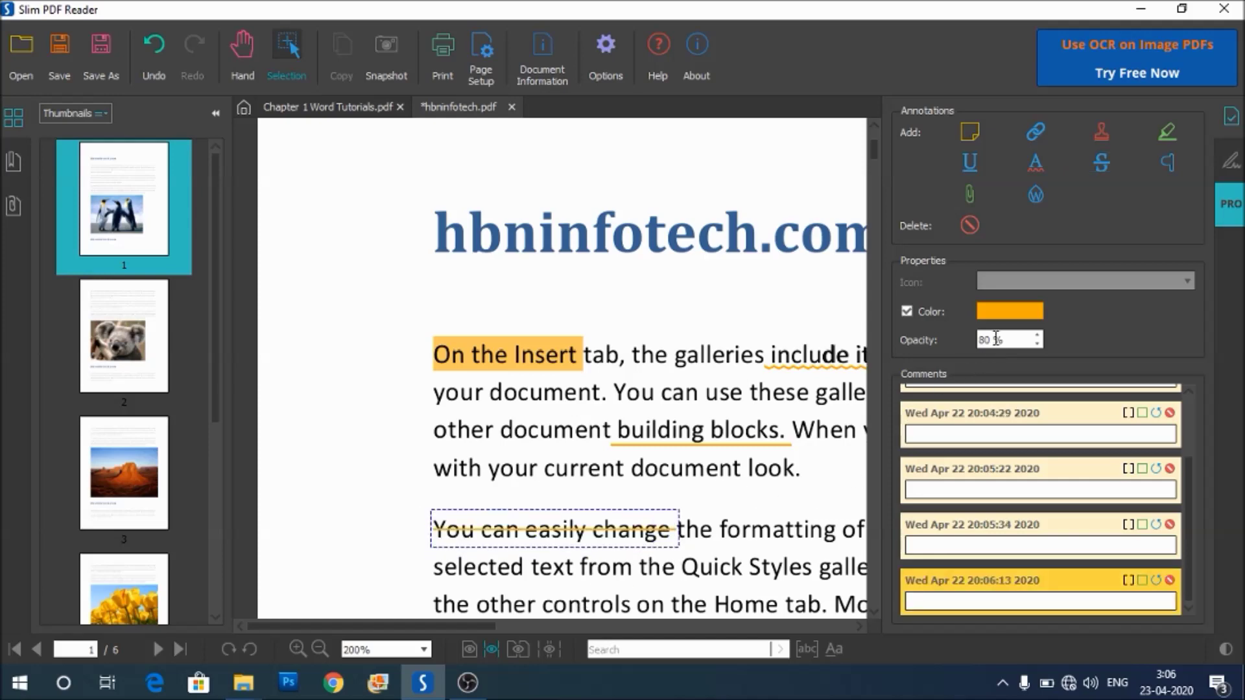
click(1010, 311)
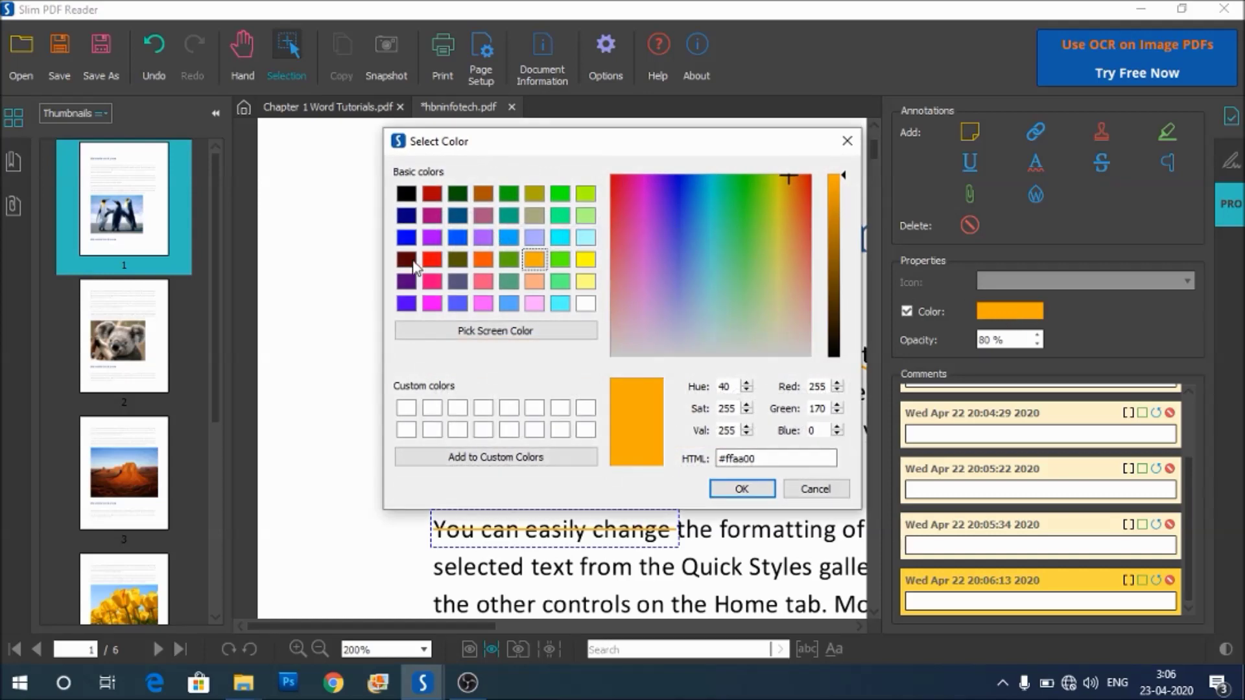
click(407, 193)
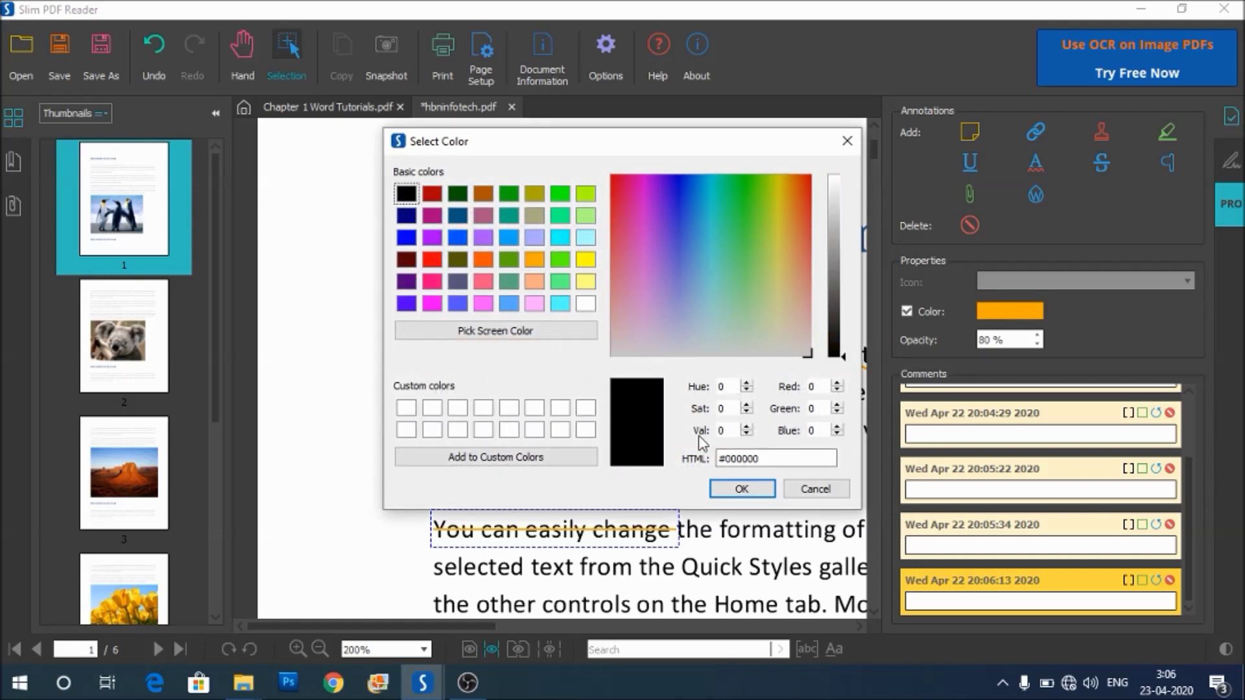
click(740, 489)
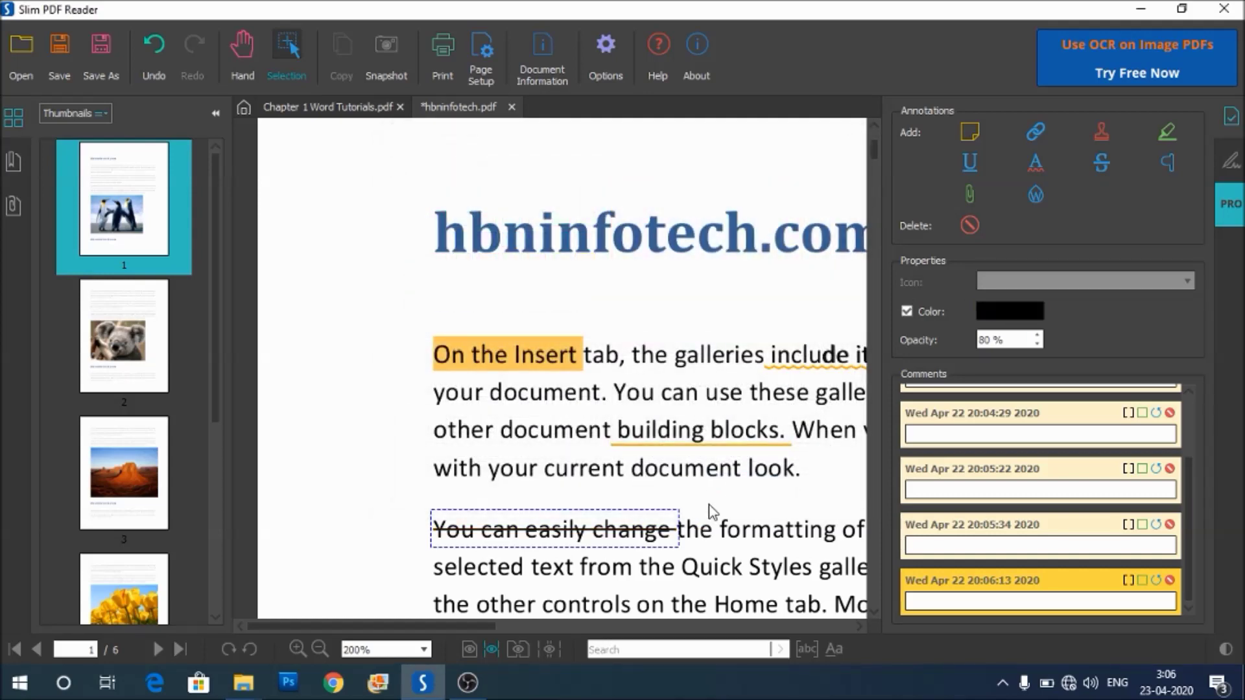
Recolour the 'building blocks.' underline to dark navy, then deselect it
click(740, 447)
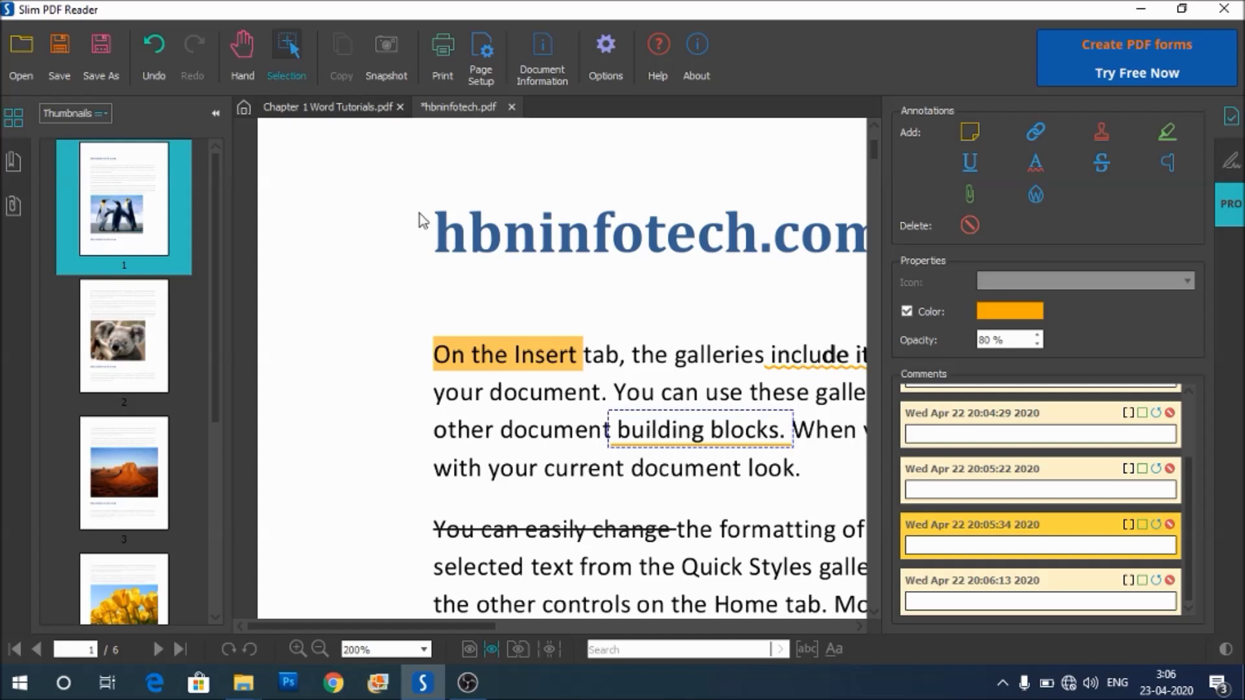
click(1005, 314)
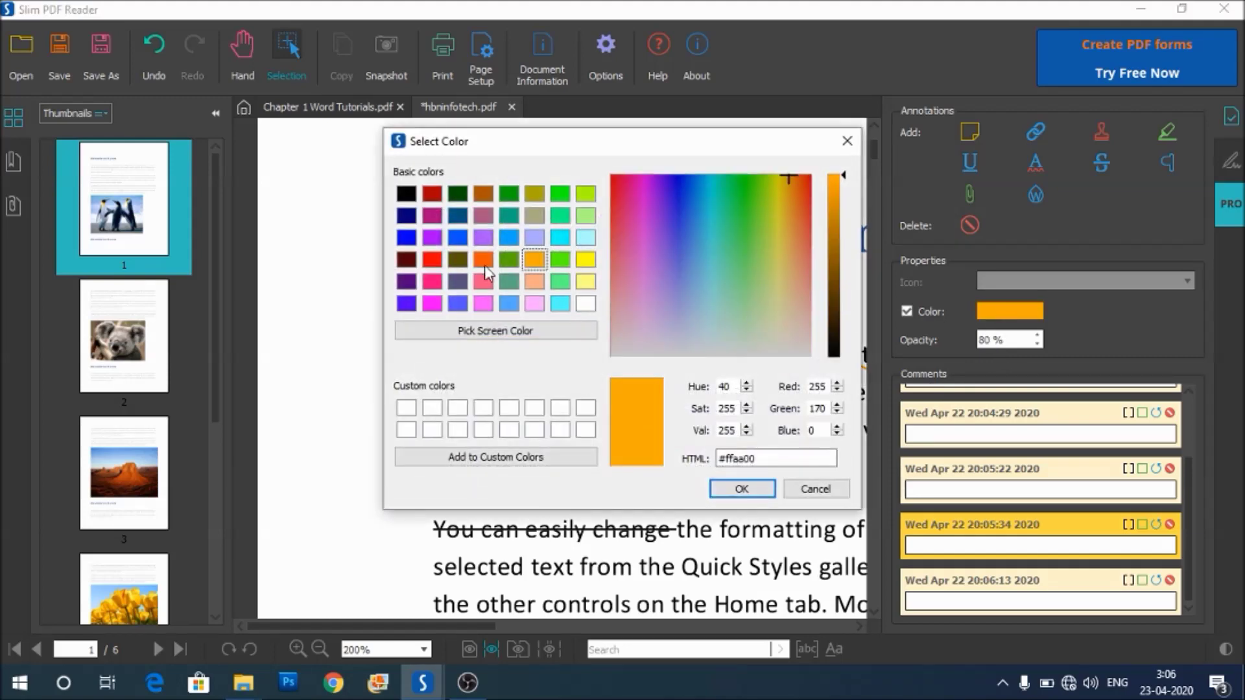
click(407, 216)
click(739, 490)
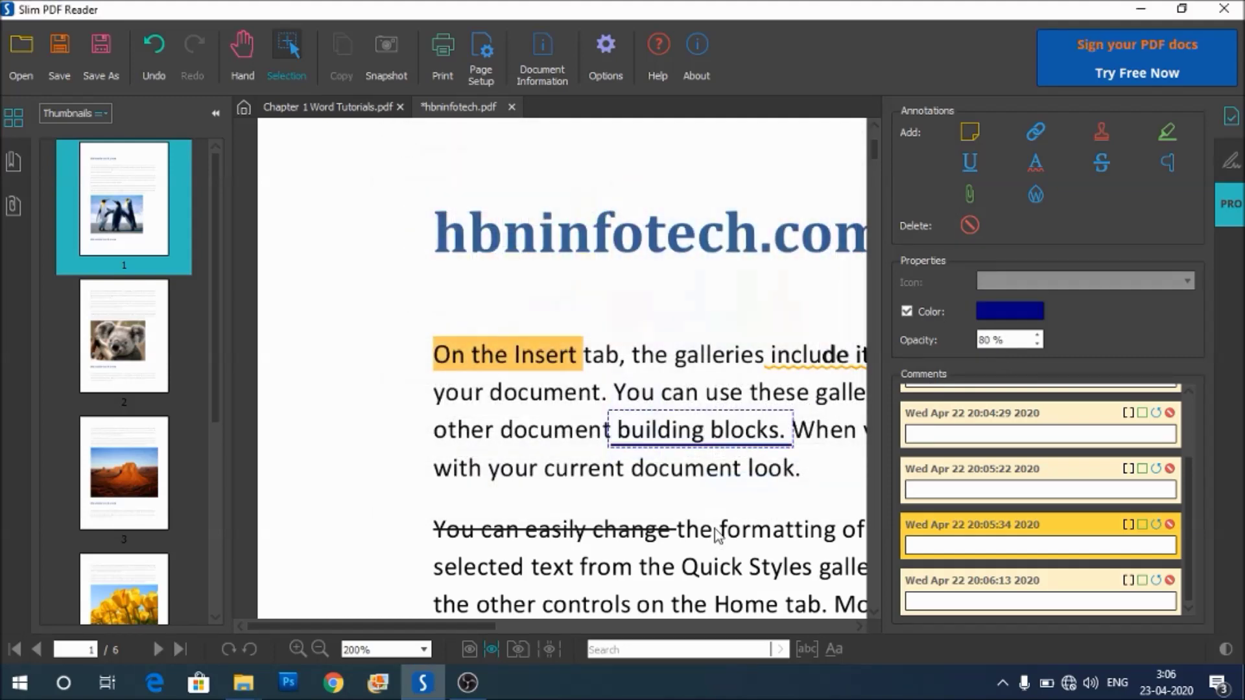
click(788, 509)
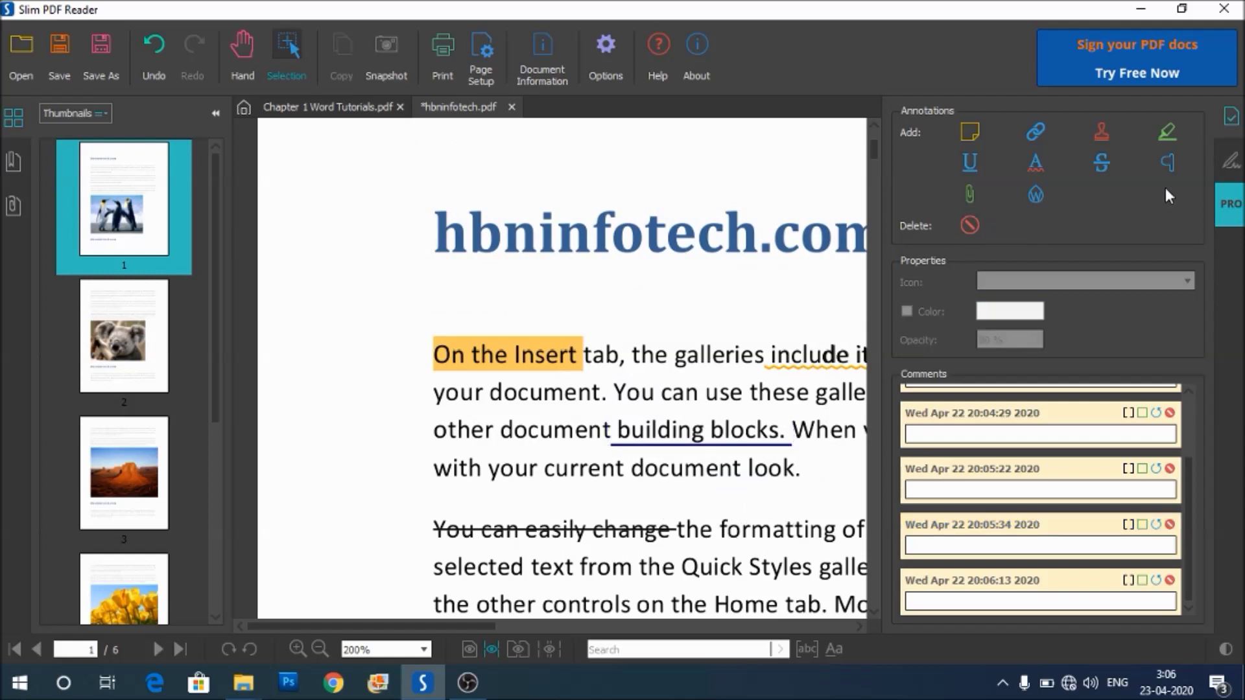
Add an 'hbninfotech.com' text watermark, size 72, 20% opacity, 45° rotation, on pages 1–6
click(1035, 195)
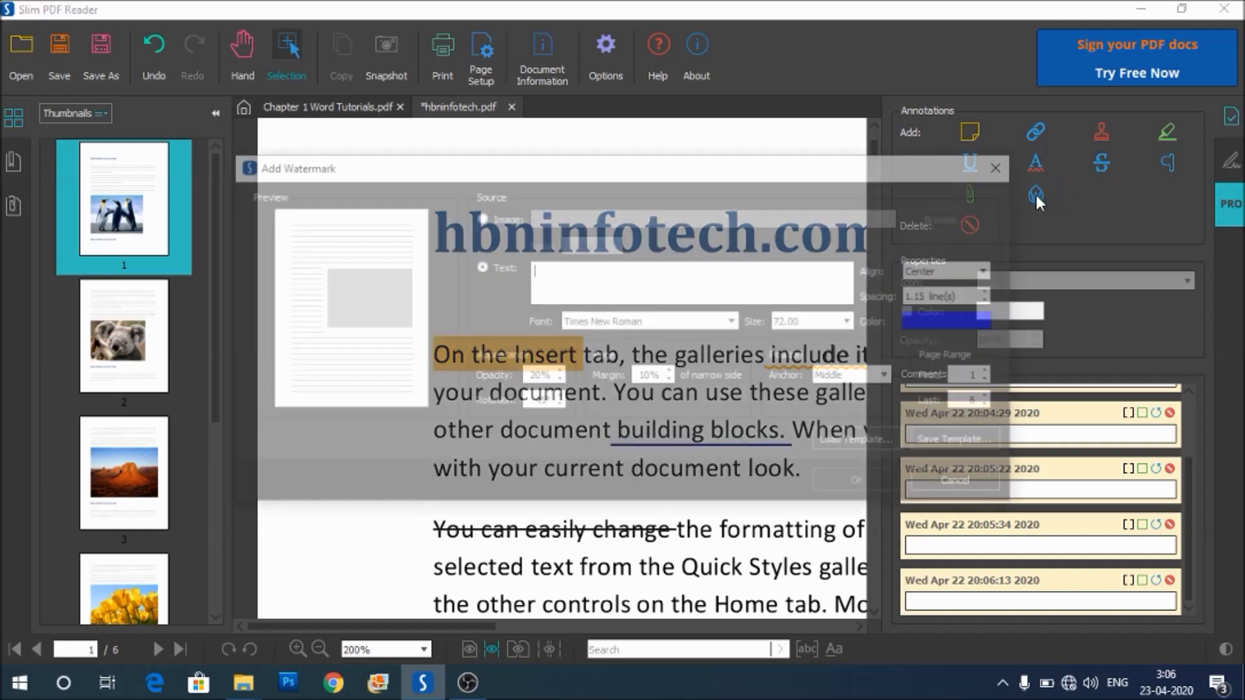
click(602, 273)
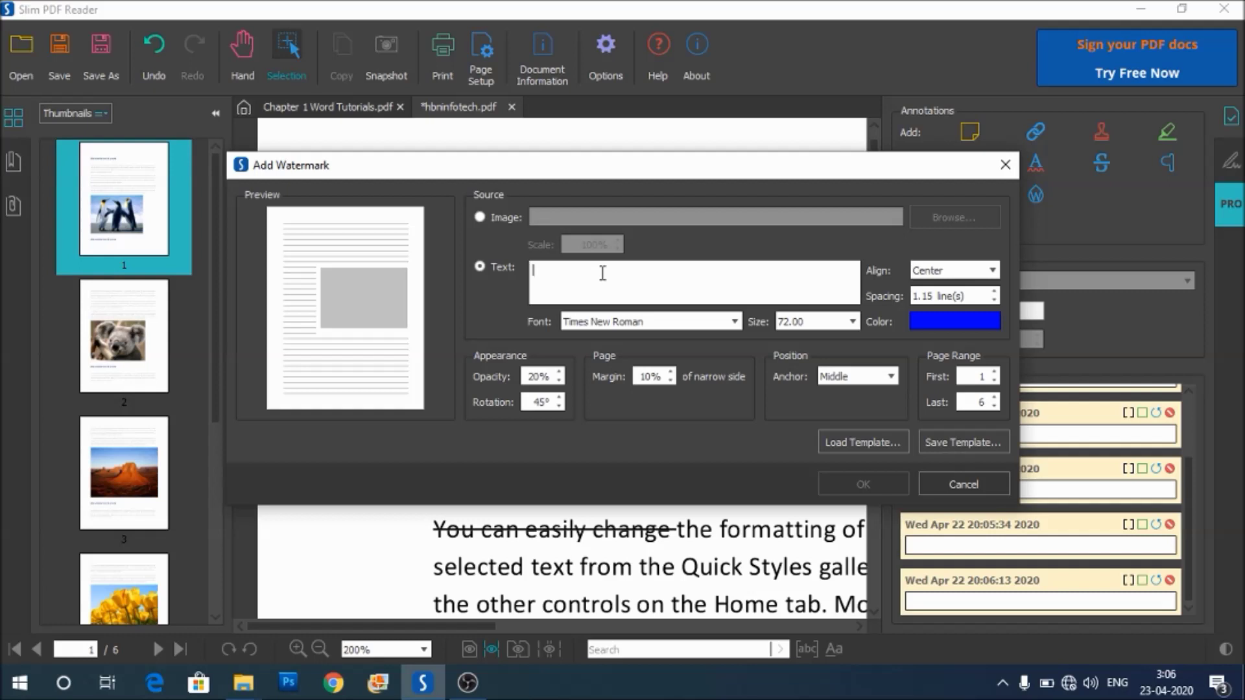
text(hb)
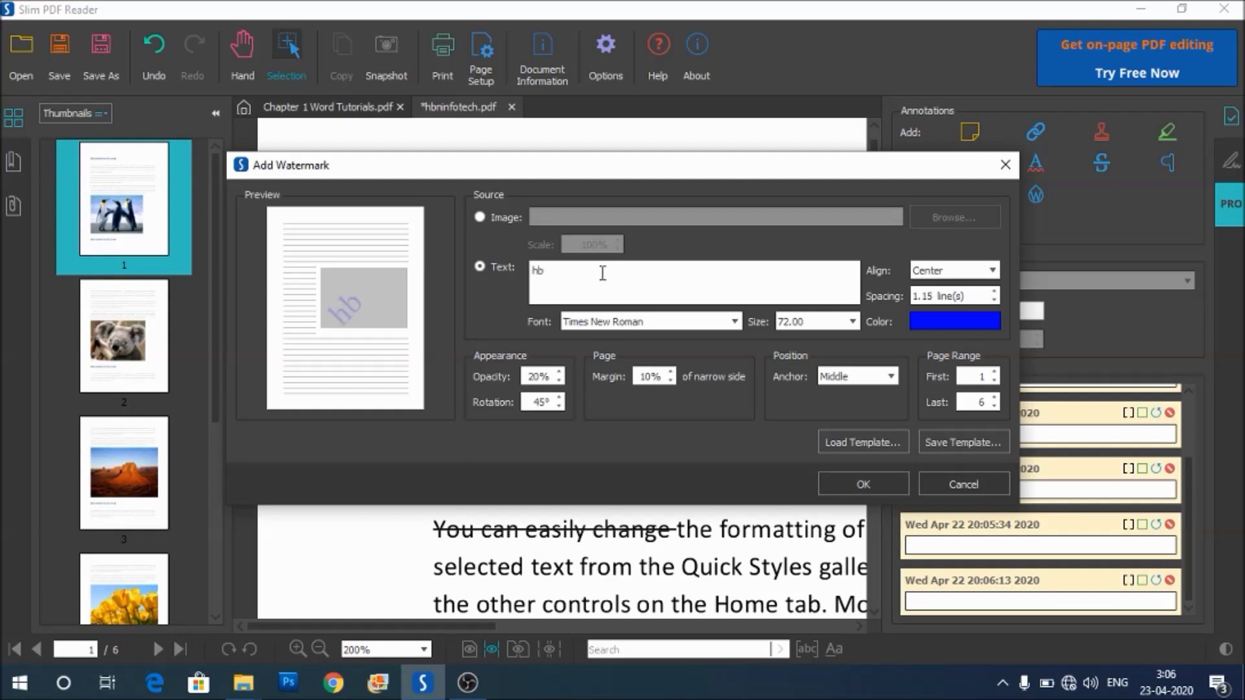
text(ninfotech)
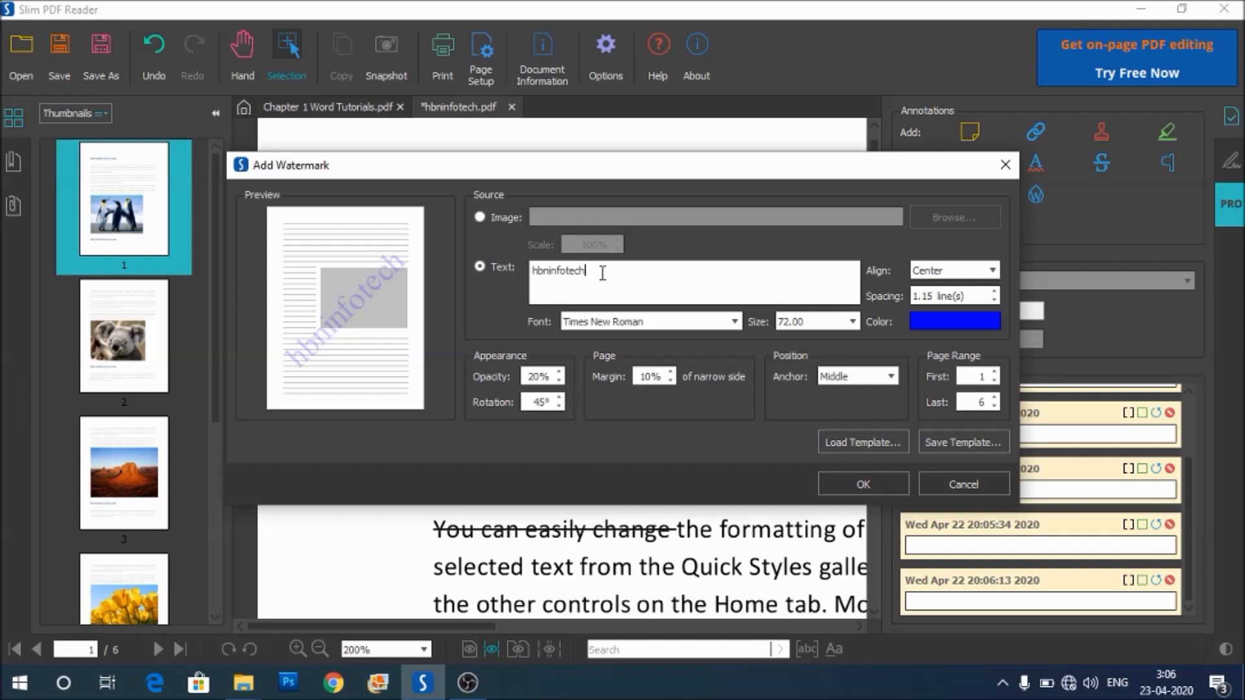
text(.com)
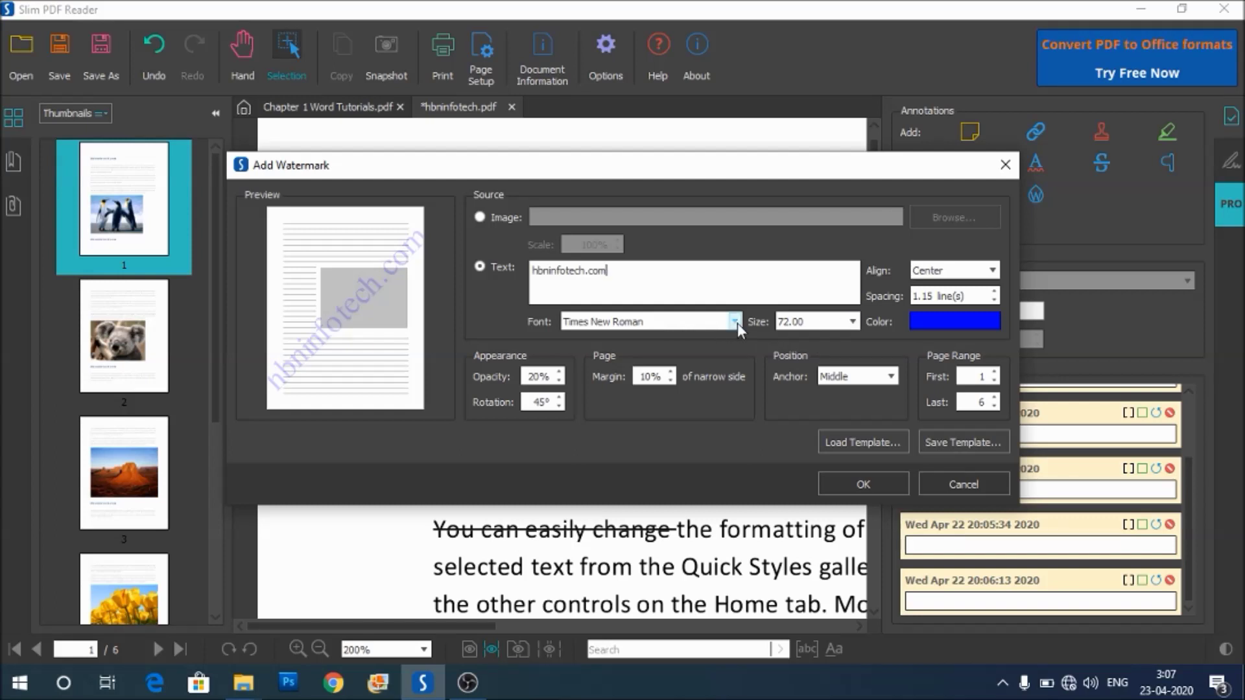
click(854, 322)
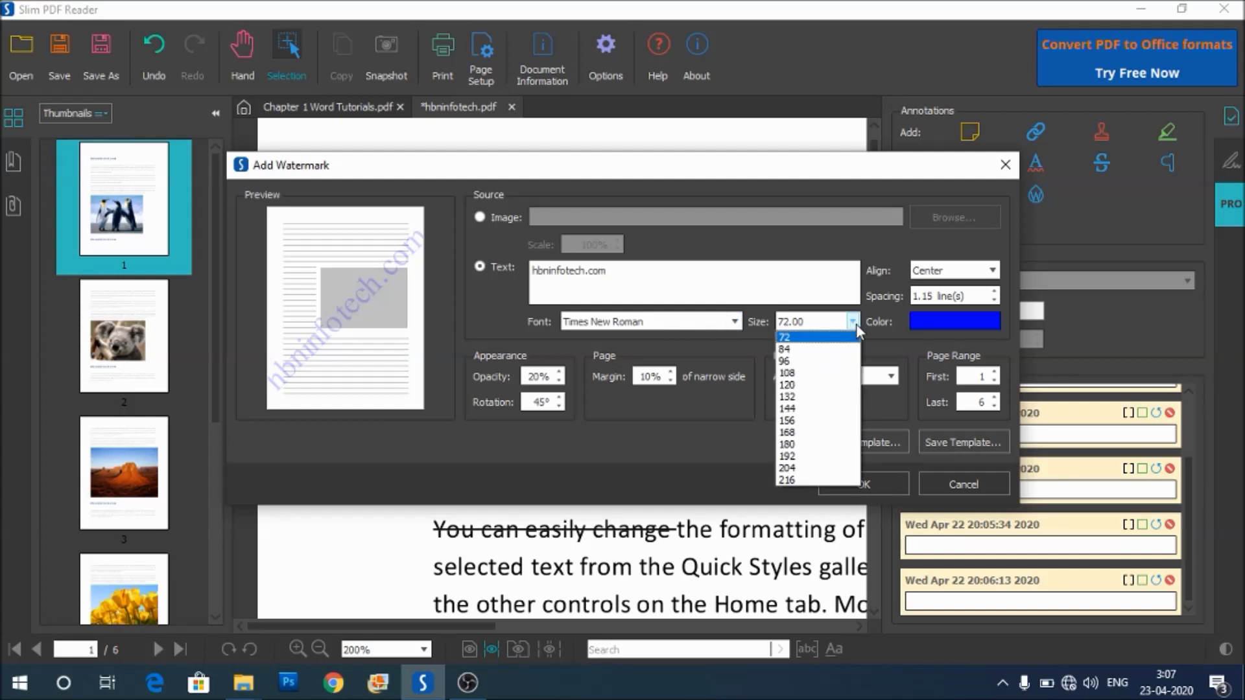
click(856, 324)
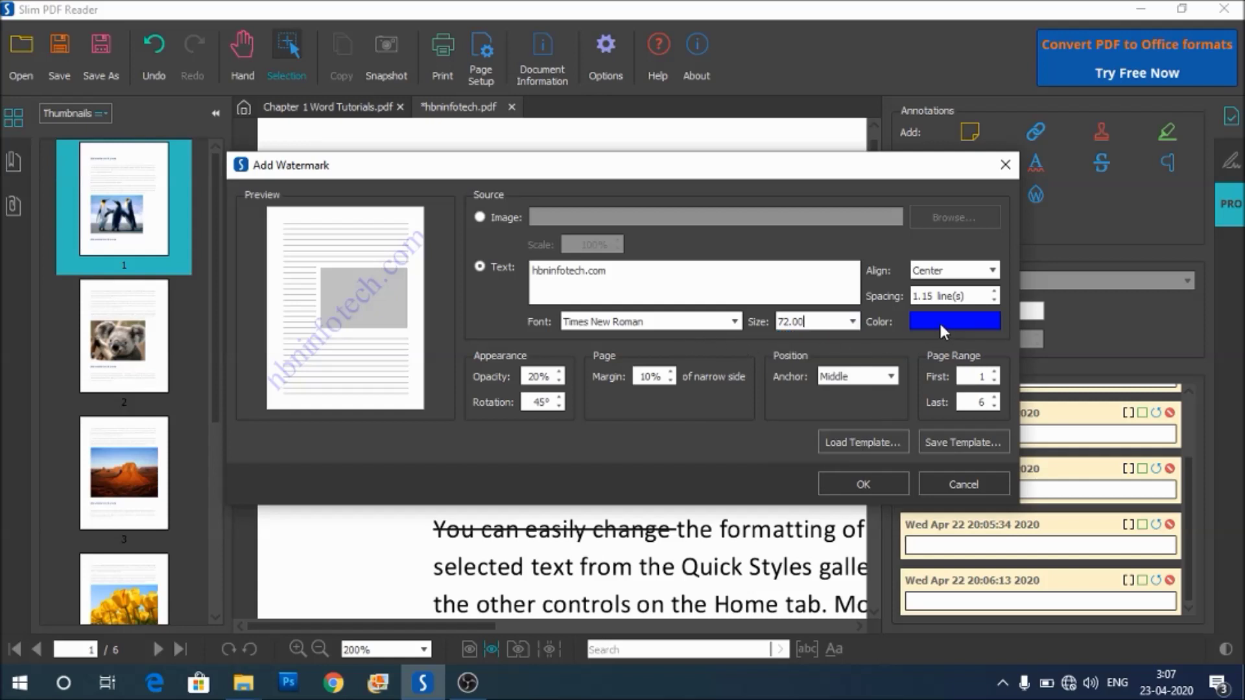
click(874, 484)
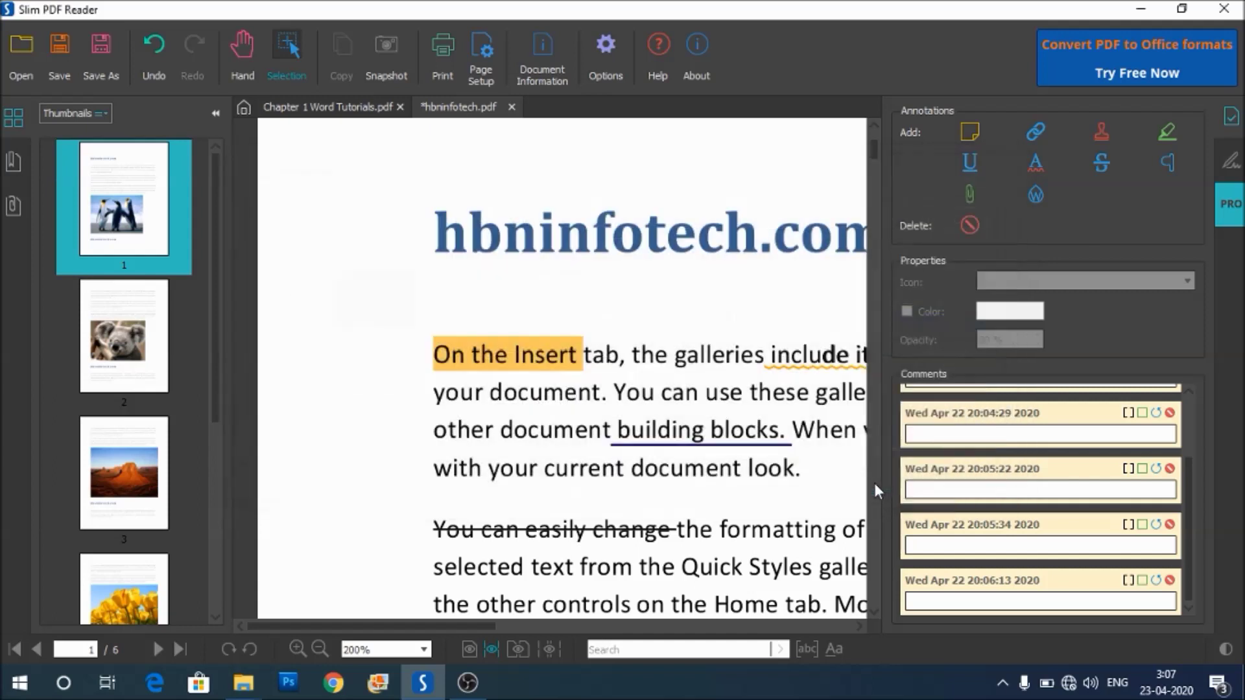
Zoom out to 75% and move the diagonal watermark slightly higher on page 1
click(319, 648)
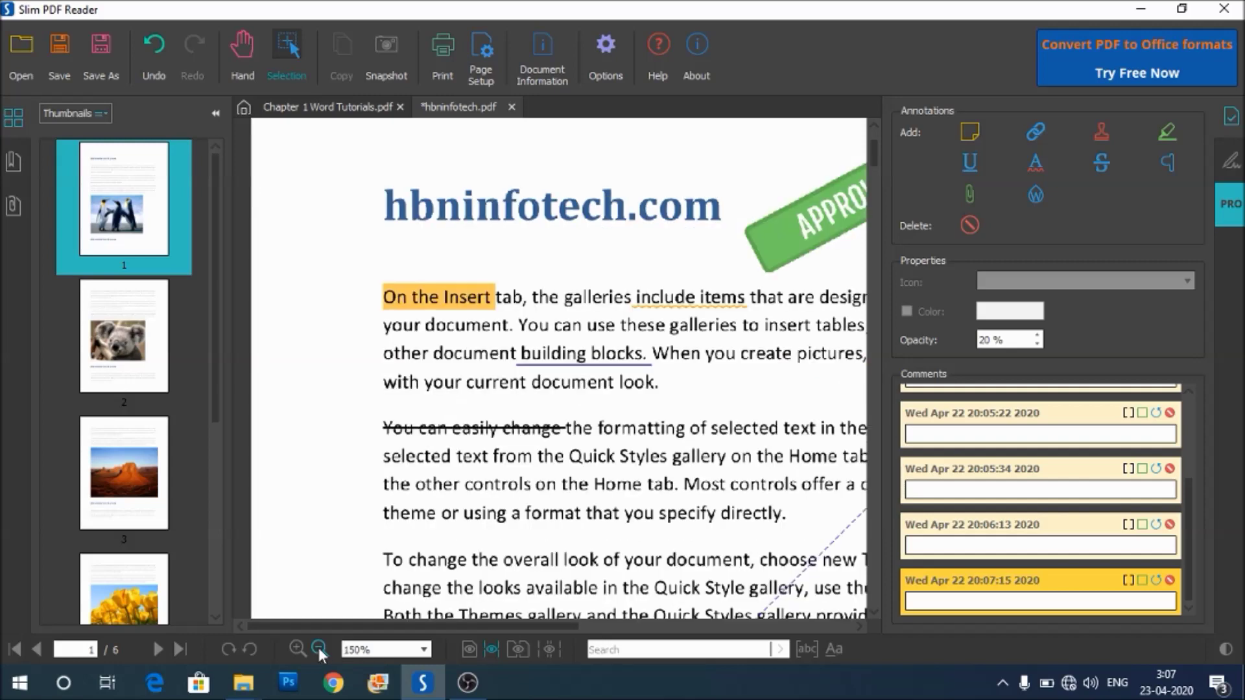
click(319, 649)
click(318, 649)
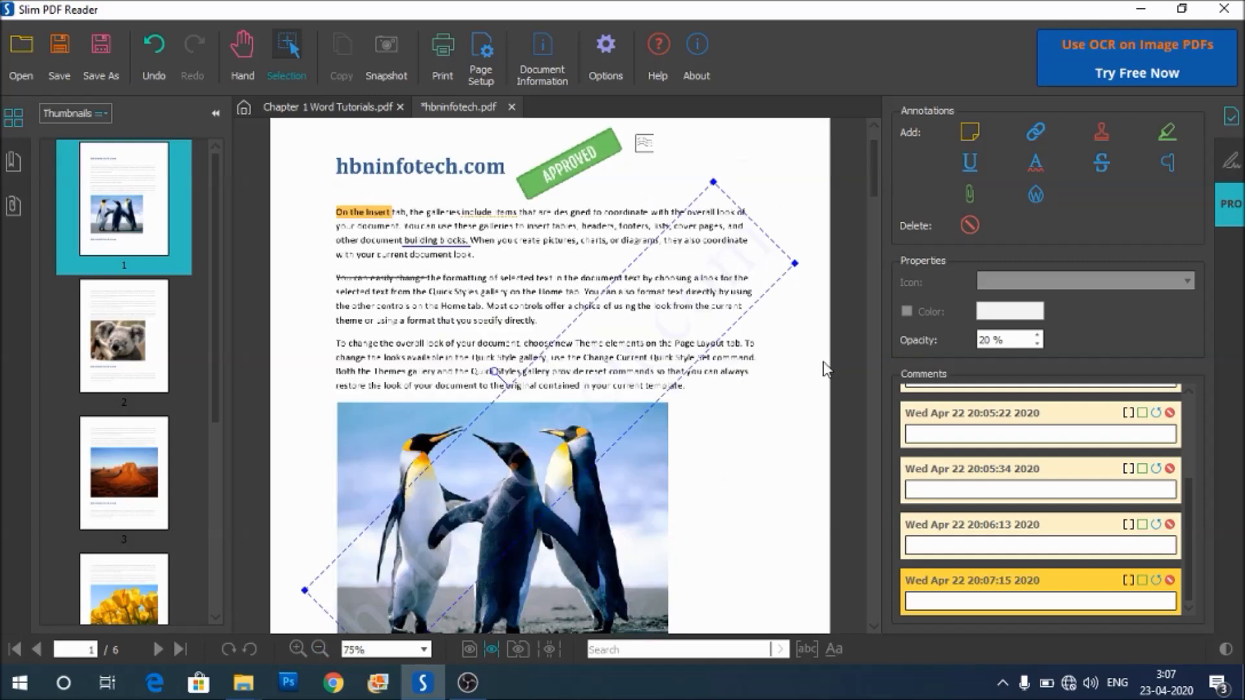
scroll(817, 389, down, 1)
scroll(720, 399, down, 3)
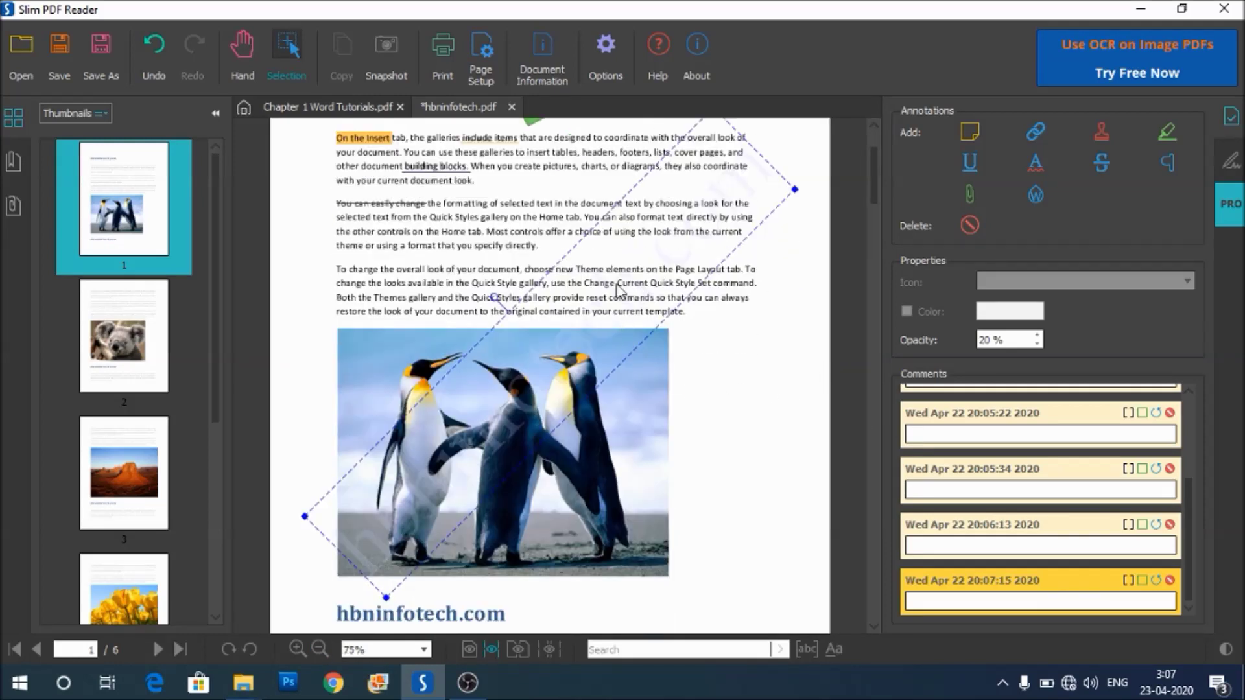
scroll(568, 330, up, 1)
drag(563, 303, 538, 209)
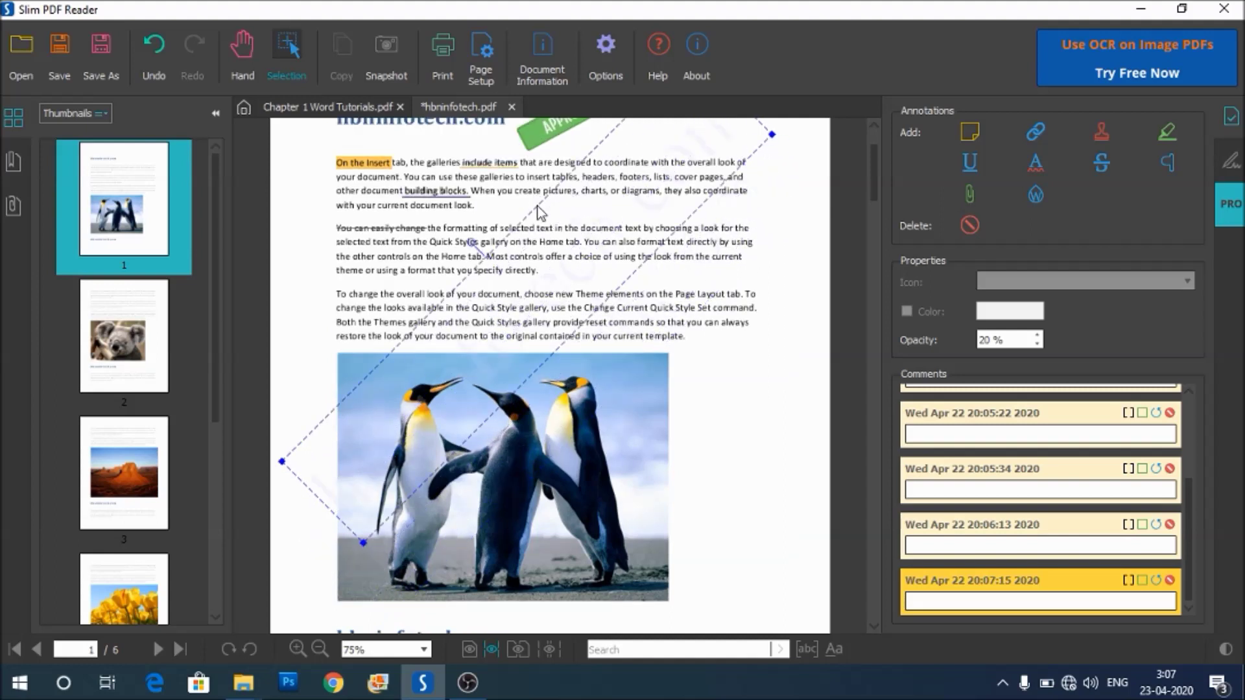
drag(624, 285, 642, 308)
Scroll through all pages to check the watermark appears on each one
scroll(744, 372, up, 1)
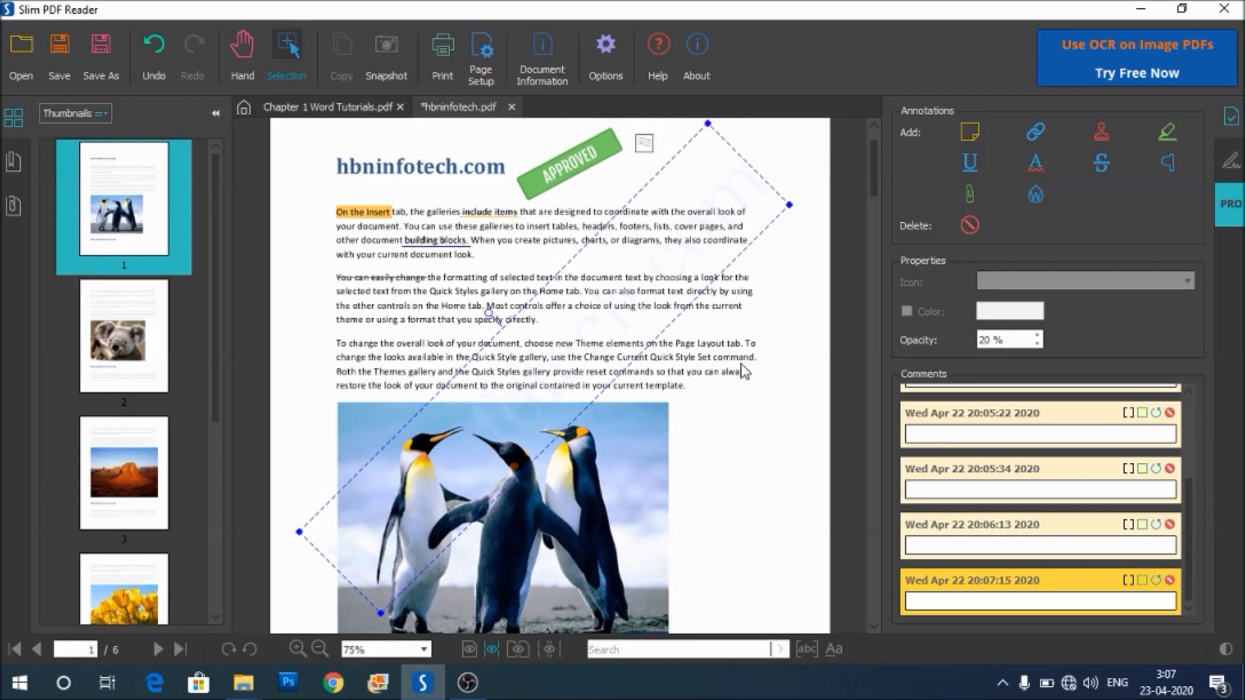
scroll(744, 351, down, 12)
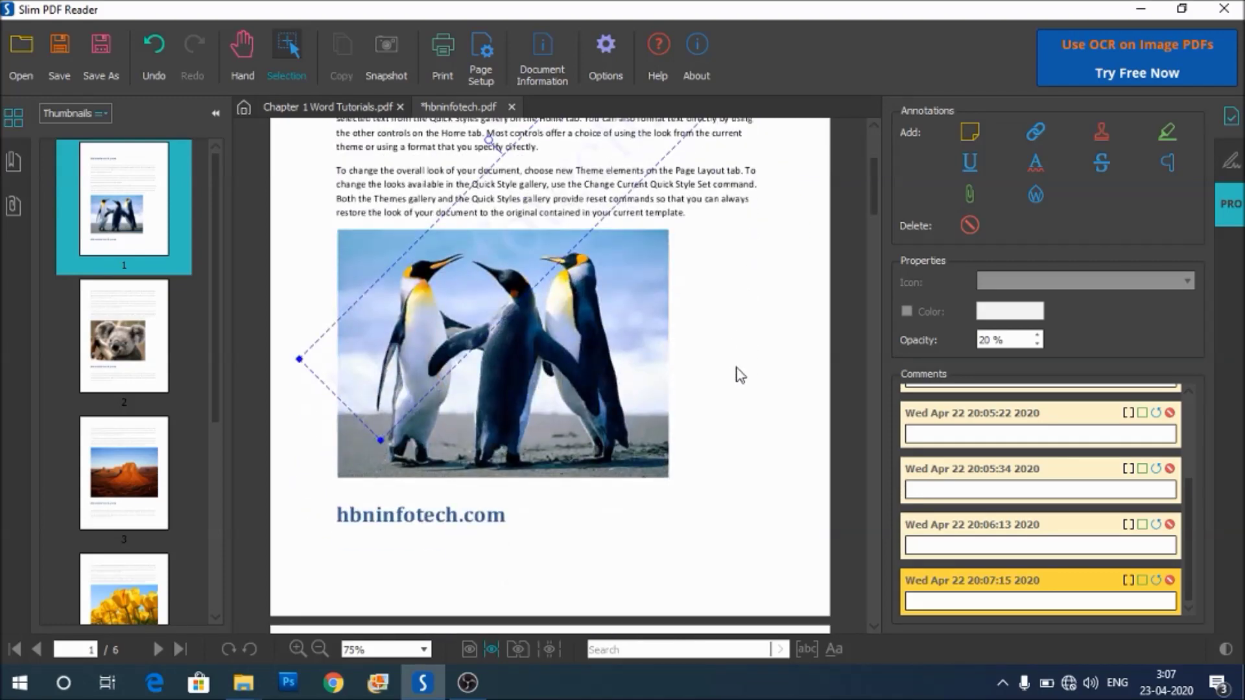
scroll(740, 378, down, 3)
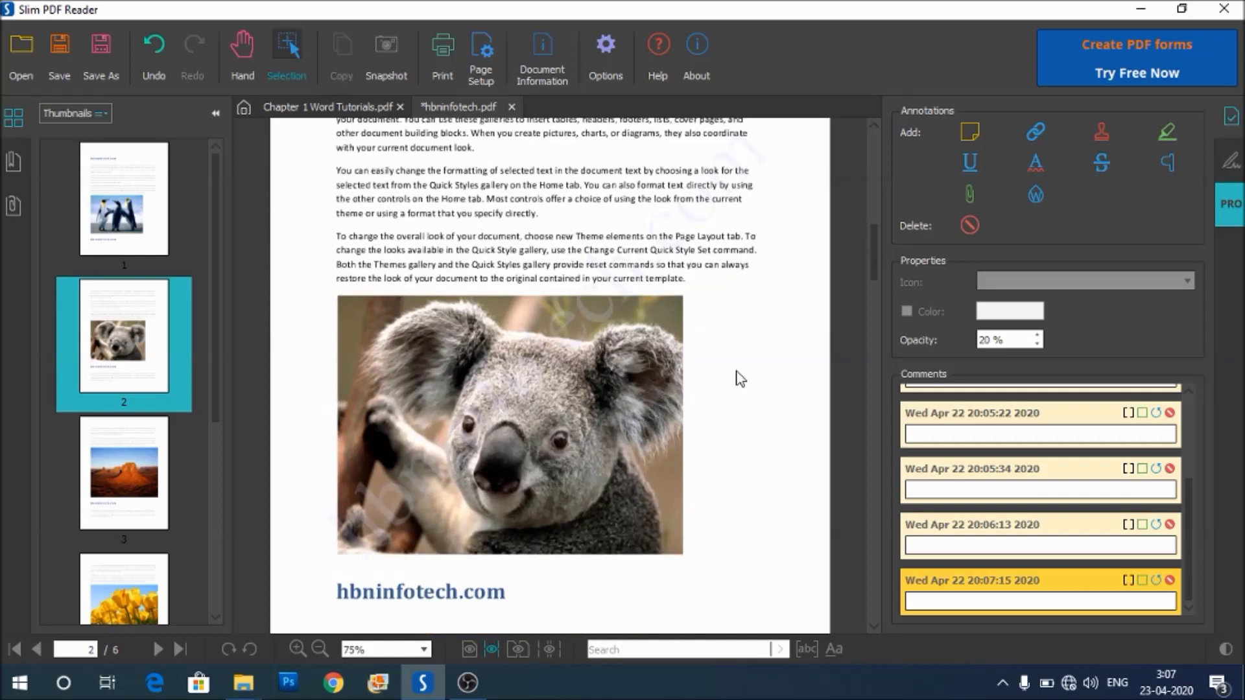
scroll(741, 379, down, 1)
scroll(741, 379, down, 2)
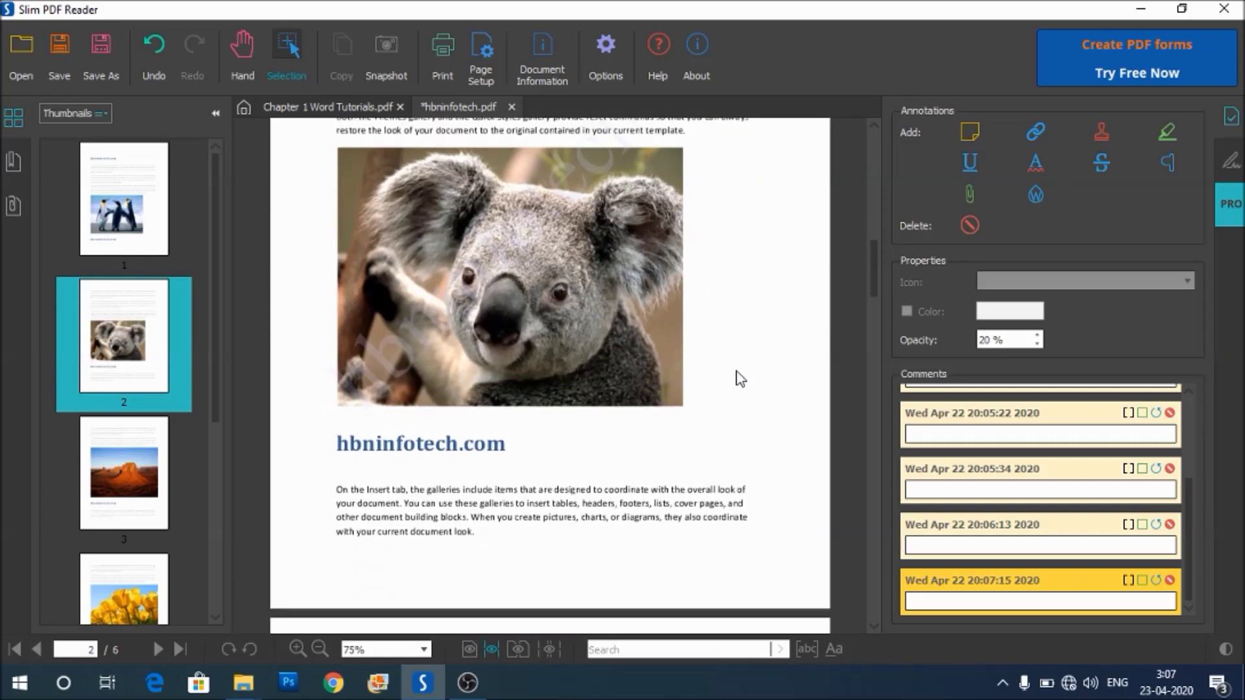
scroll(740, 379, up, 1)
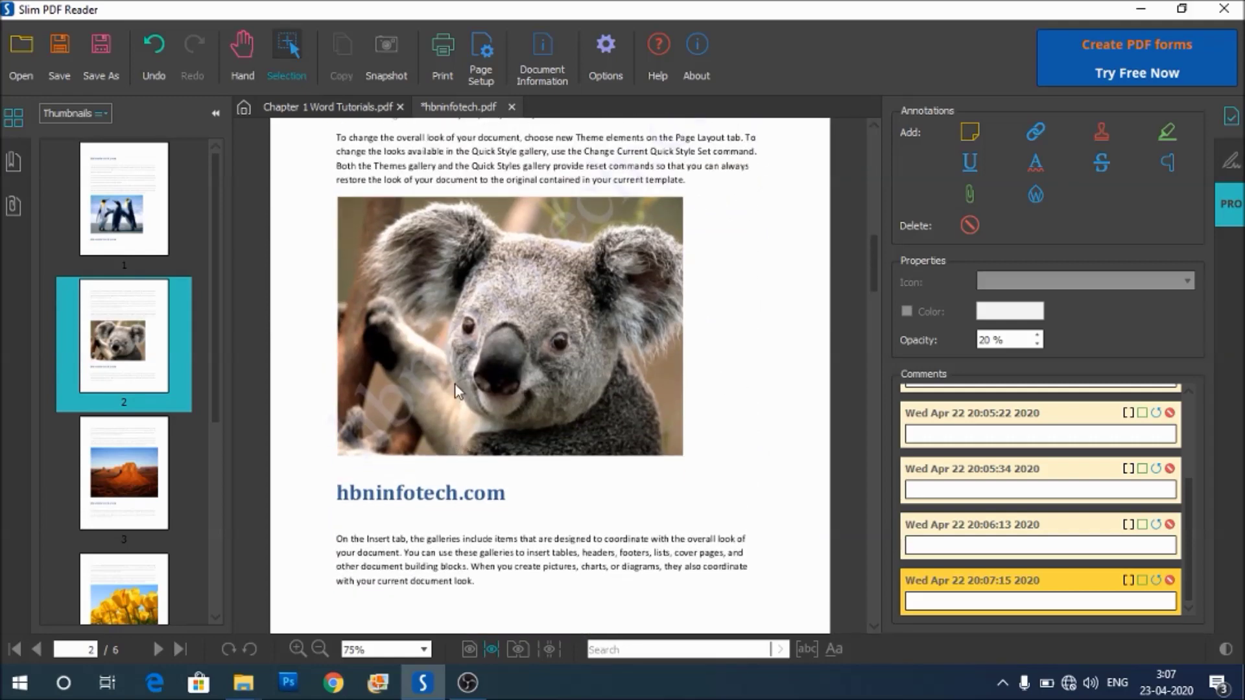
scroll(585, 365, up, 2)
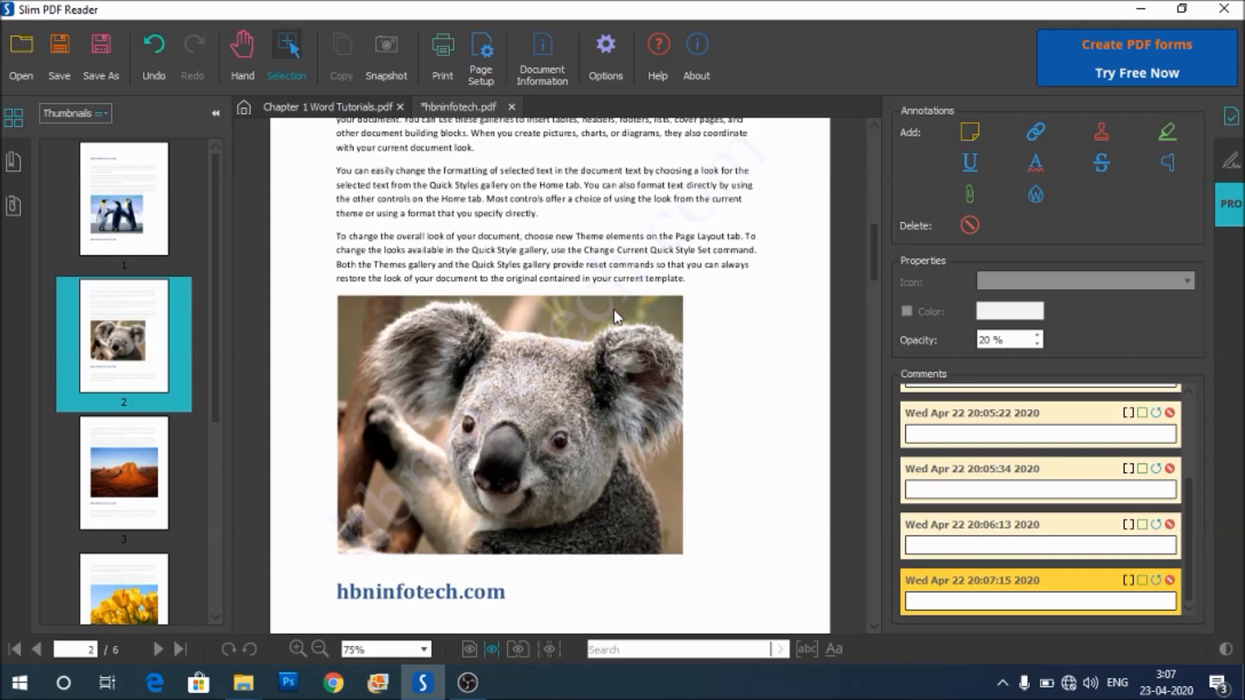
scroll(610, 314, down, 1)
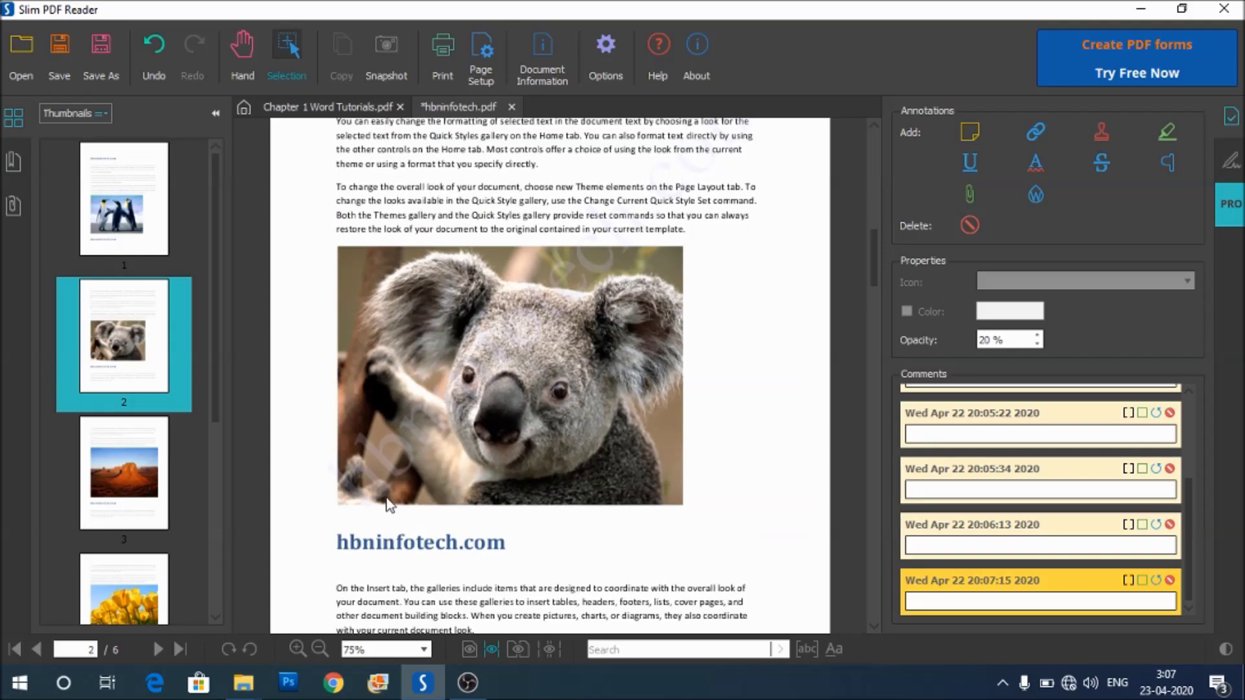
scroll(419, 472, down, 9)
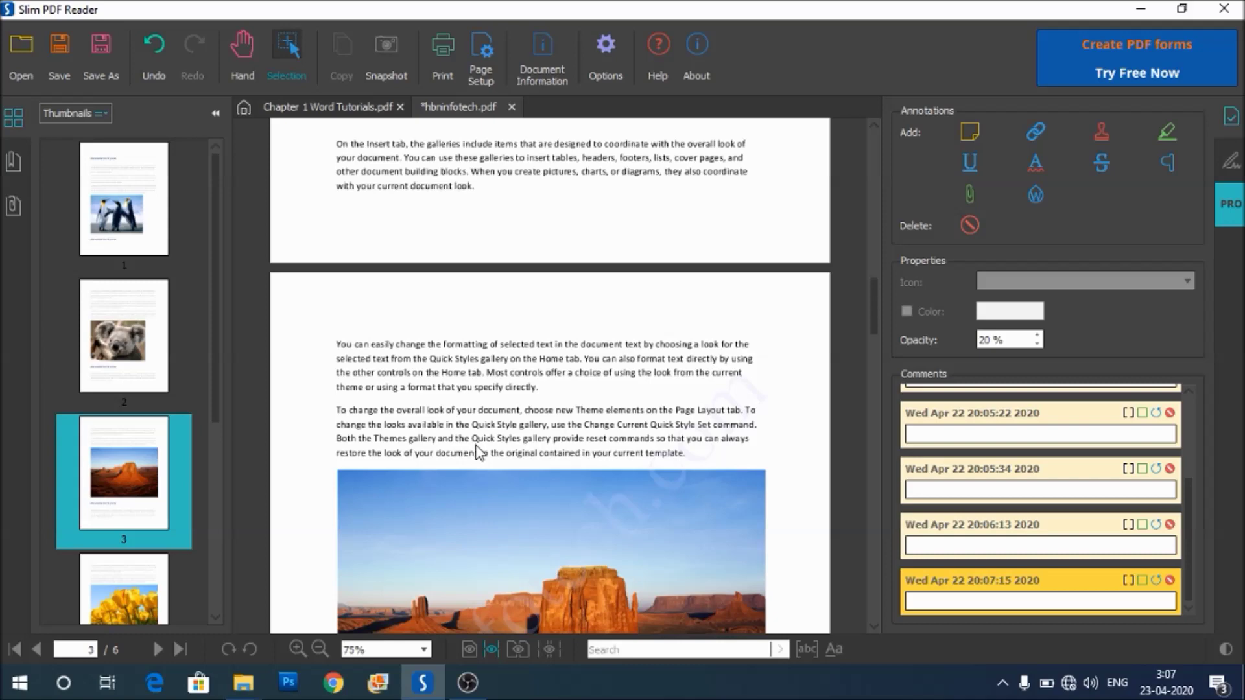
scroll(478, 450, down, 5)
scroll(626, 340, down, 1)
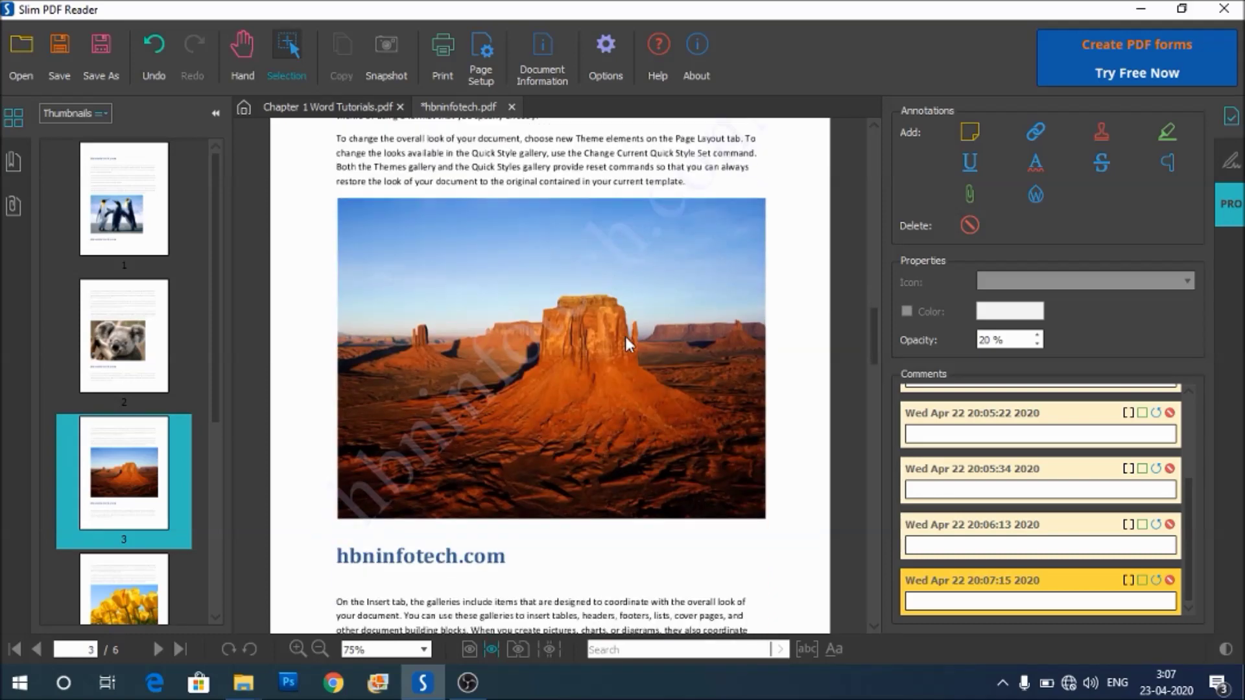
scroll(609, 354, down, 7)
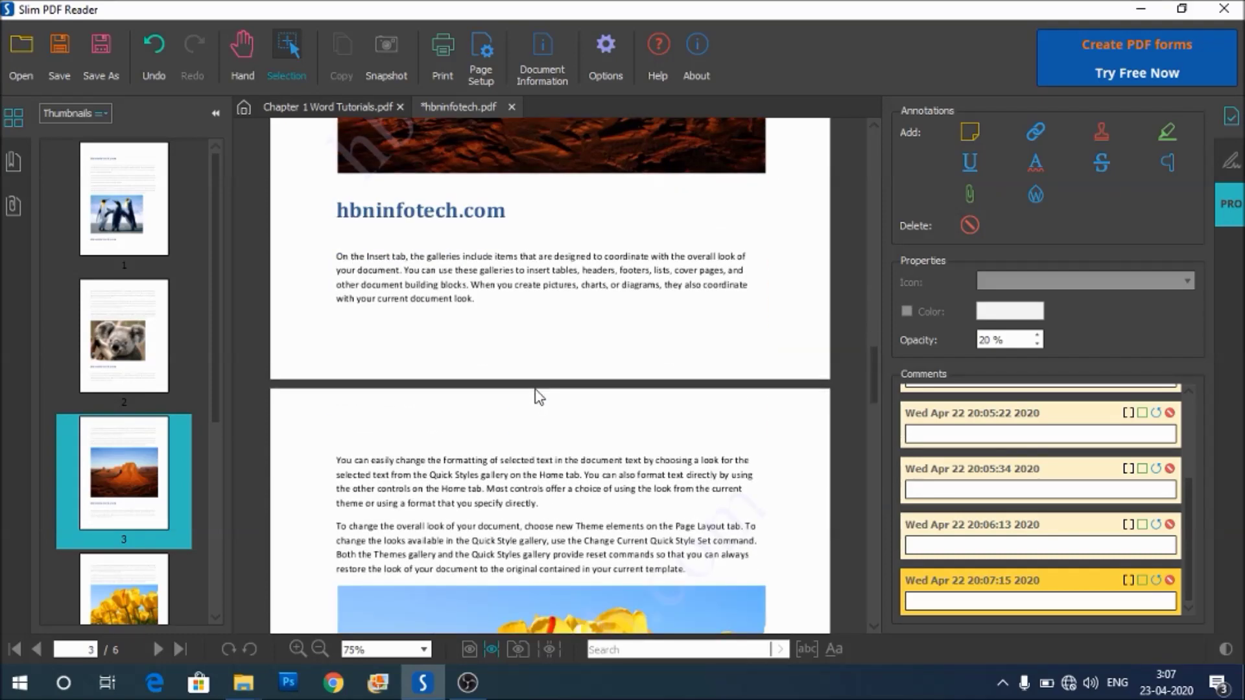
scroll(537, 396, down, 10)
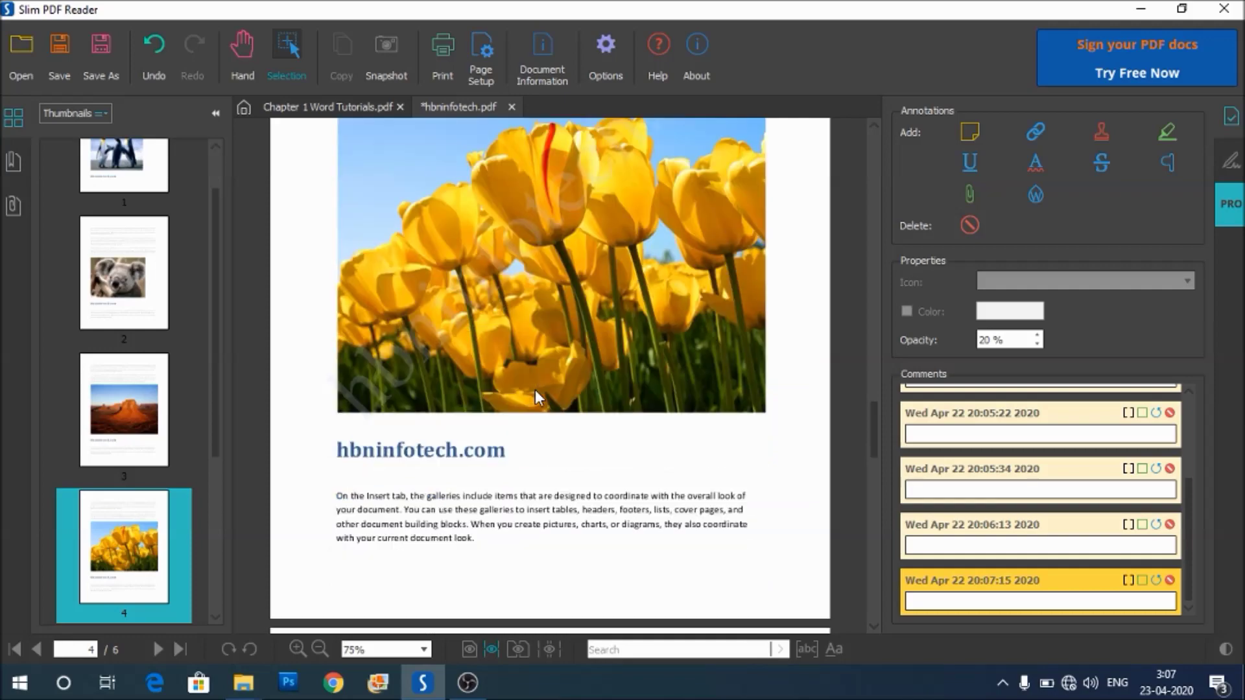
scroll(535, 390, down, 9)
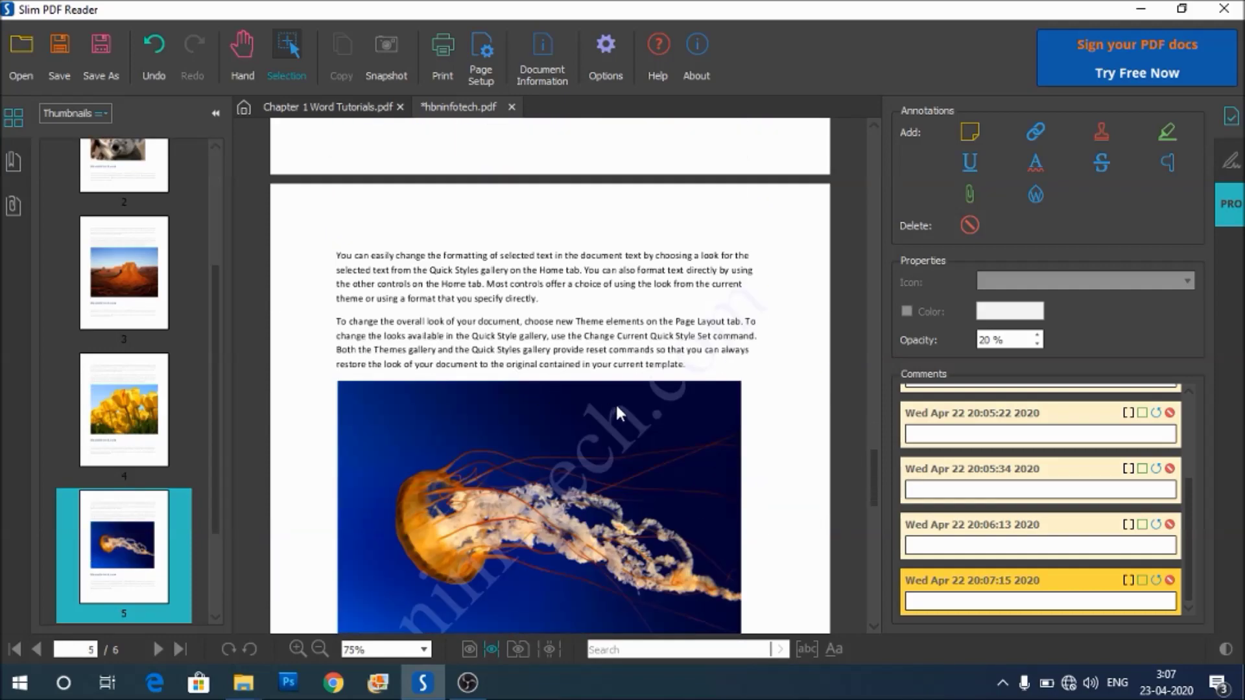
scroll(619, 418, down, 11)
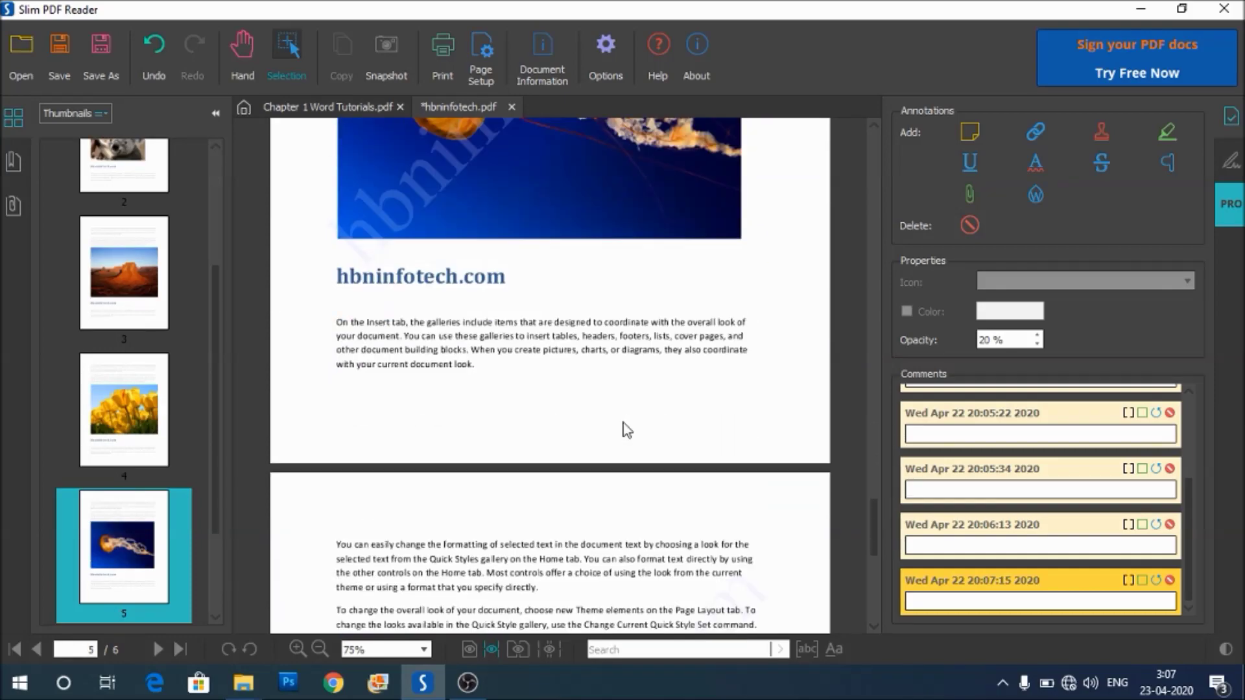
scroll(626, 429, down, 7)
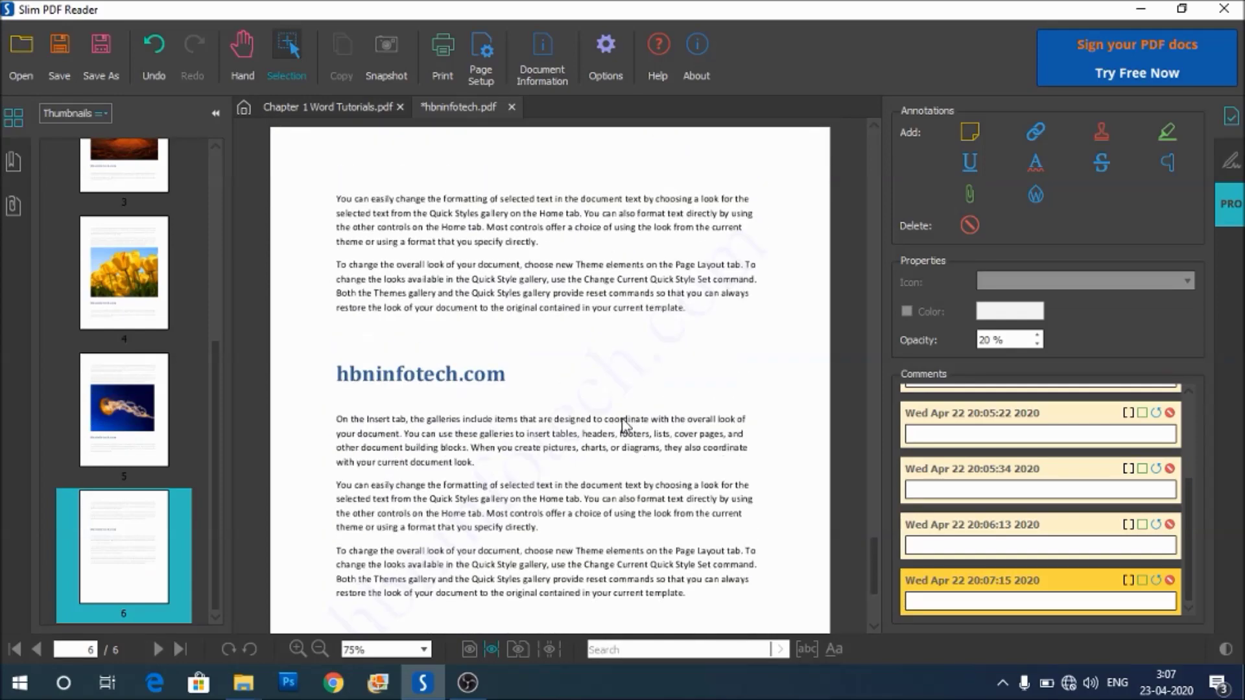
scroll(625, 425, up, 15)
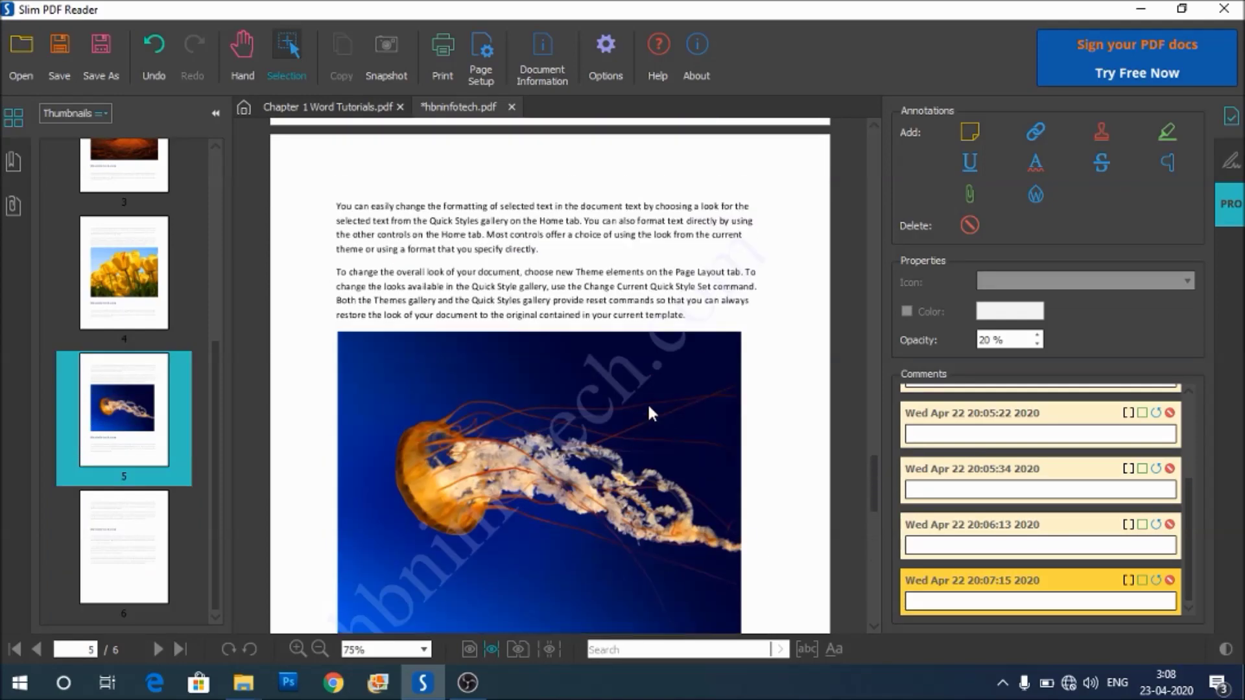
scroll(649, 407, up, 12)
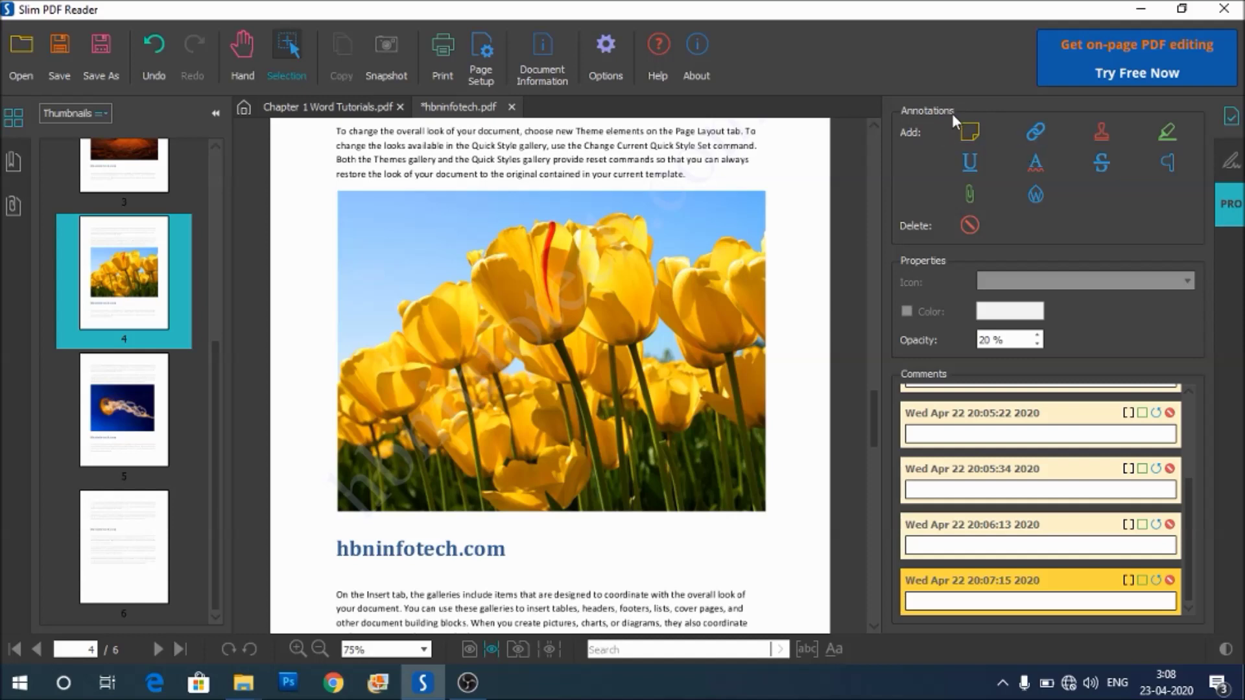
click(1231, 164)
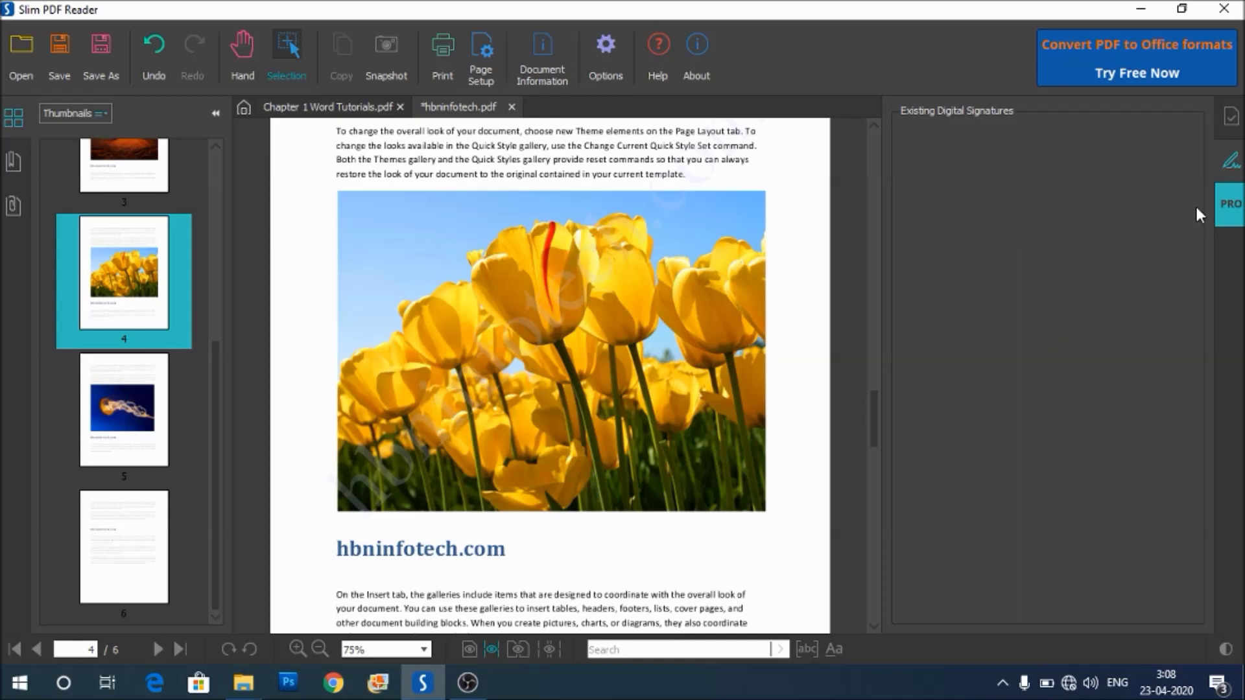
click(1230, 117)
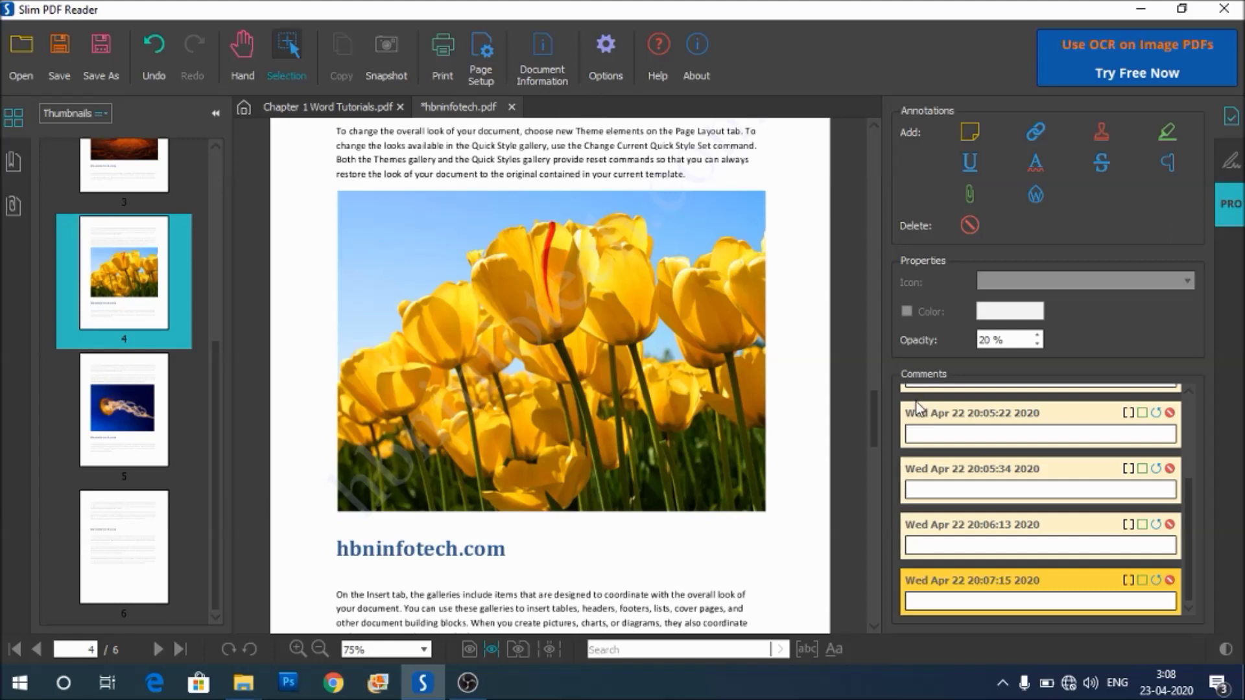
click(1227, 214)
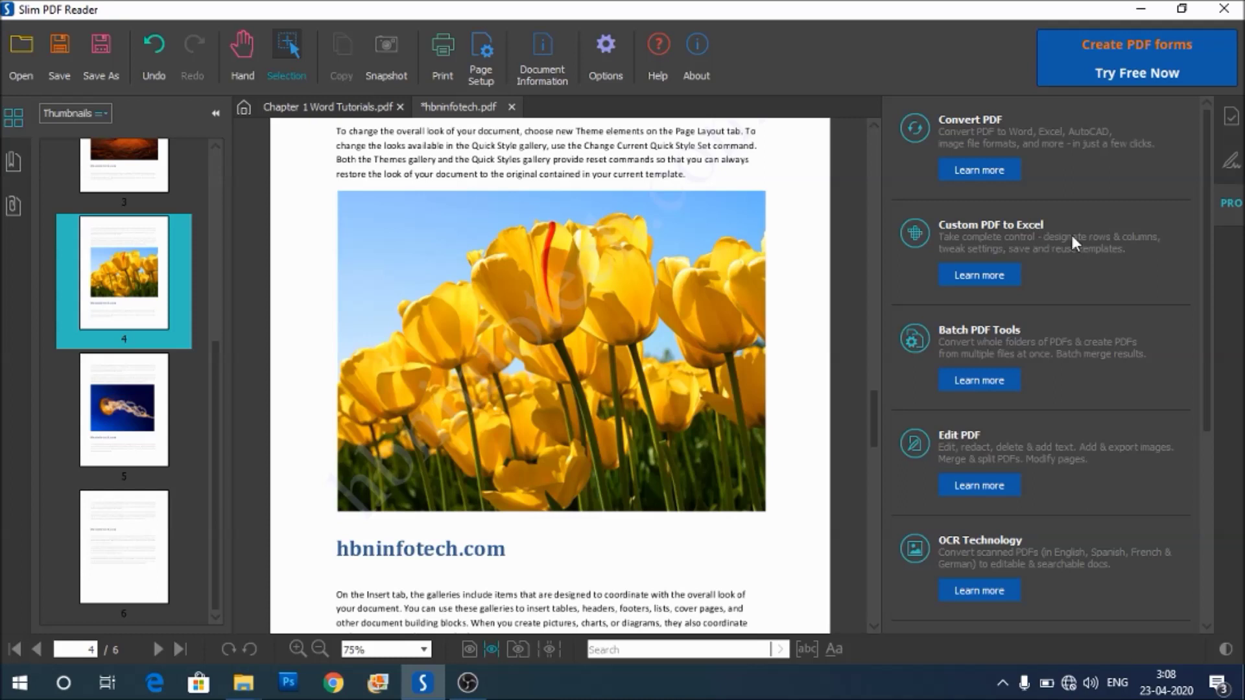
Scroll through the PRO feature promo cards
scroll(1068, 297, down, 1)
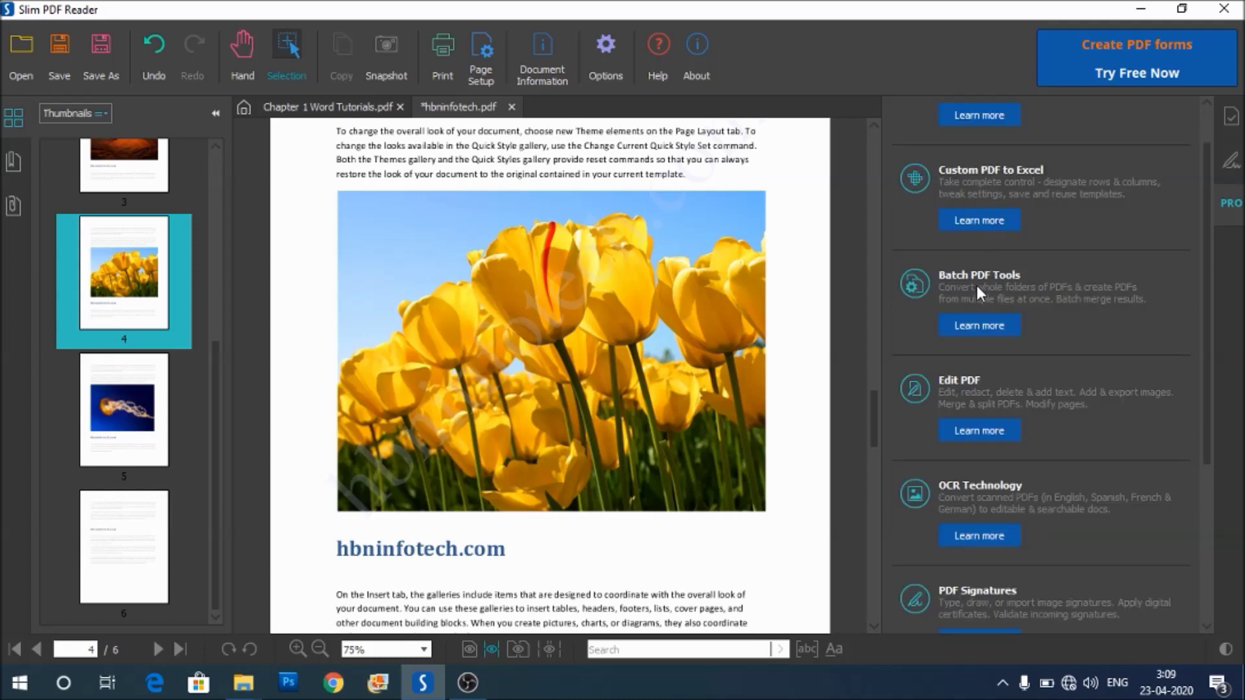
scroll(1021, 289, down, 1)
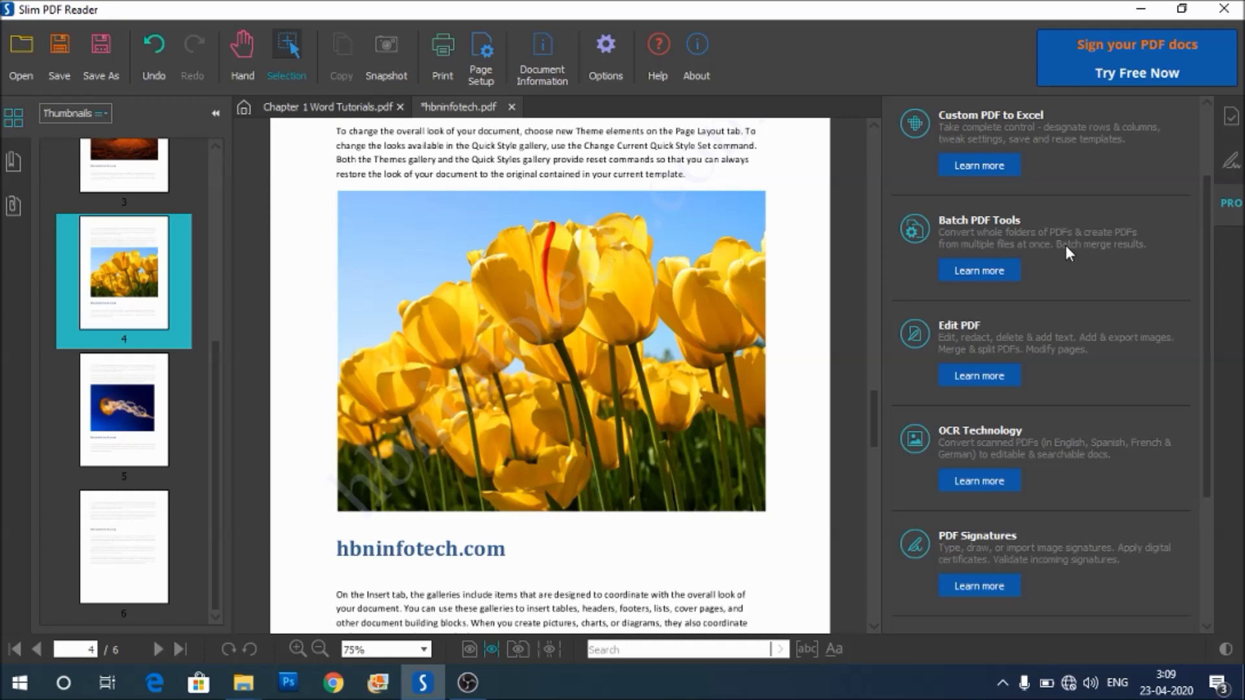
scroll(1070, 253, down, 1)
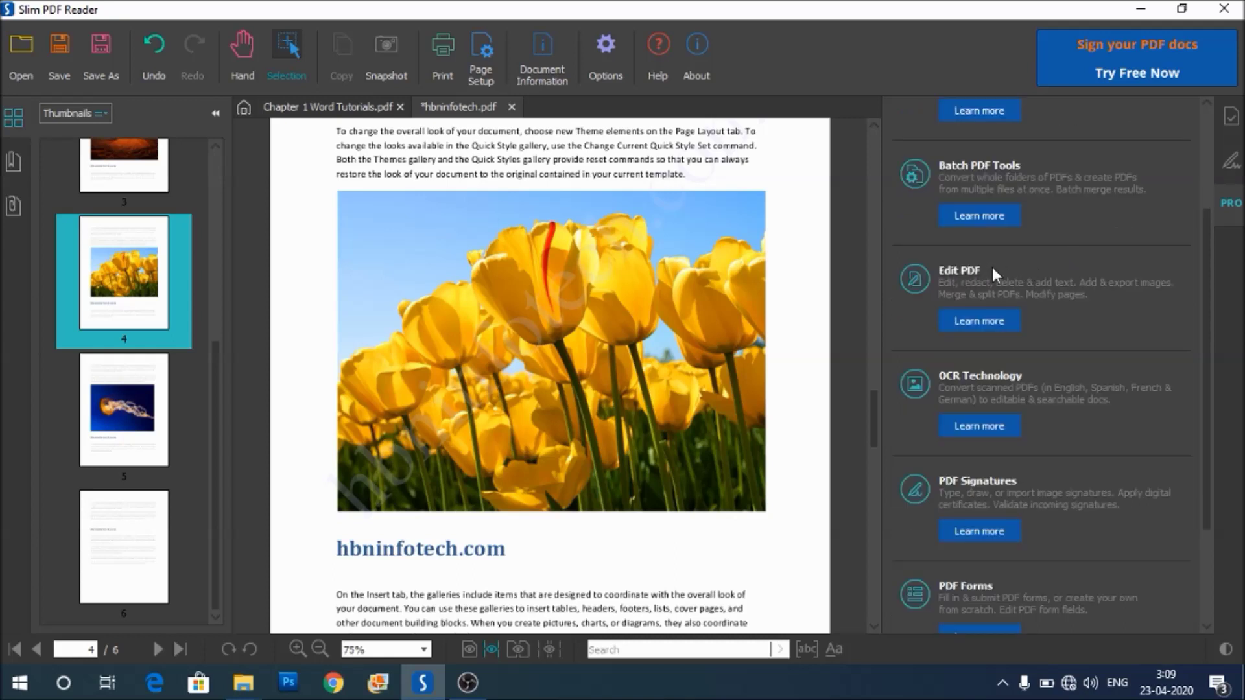
scroll(992, 268, down, 1)
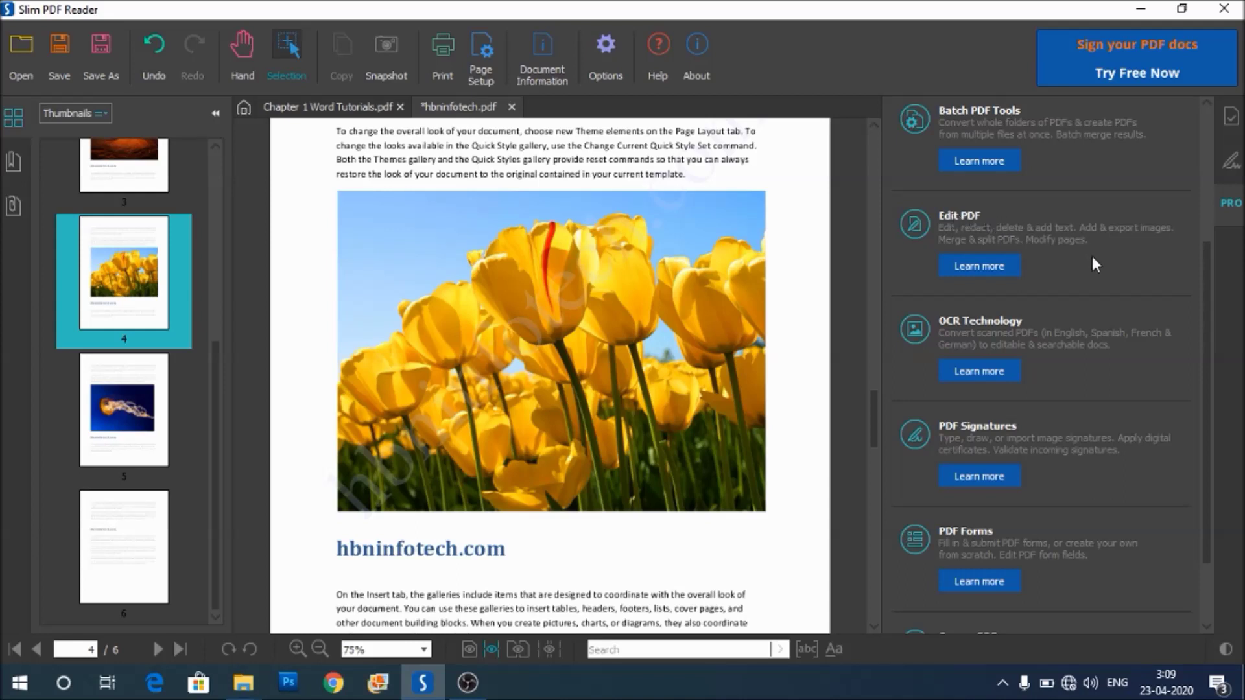
scroll(1056, 321, down, 1)
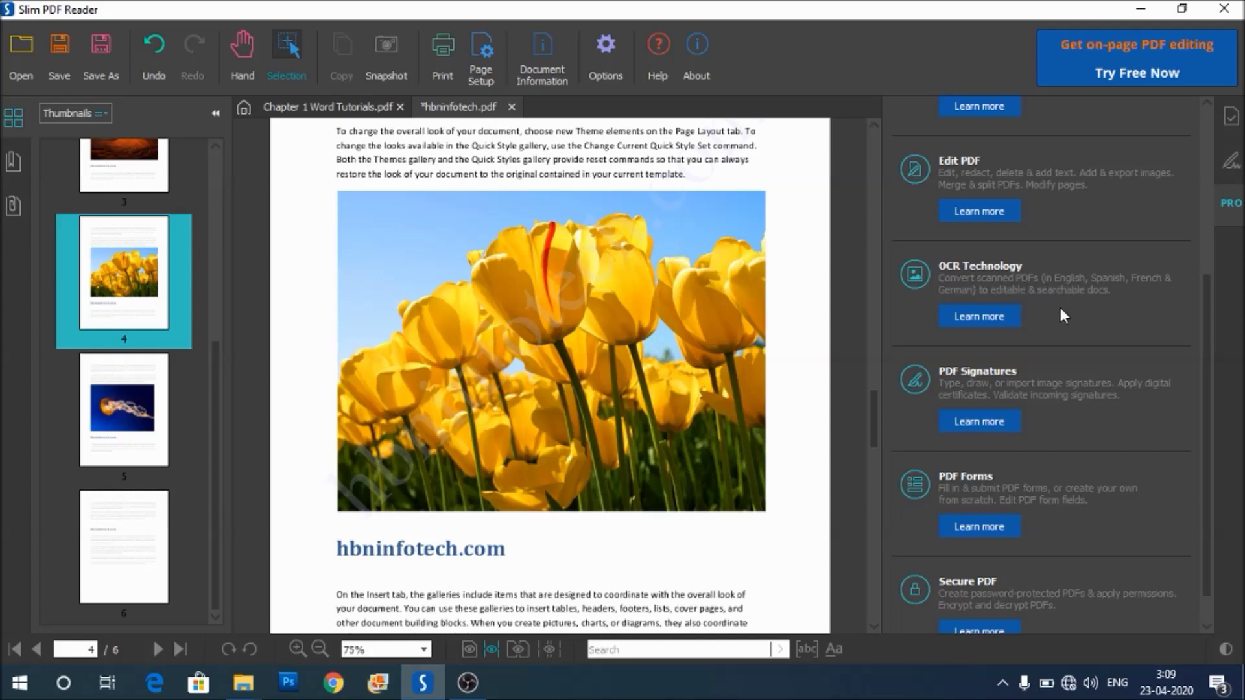
scroll(1051, 313, down, 1)
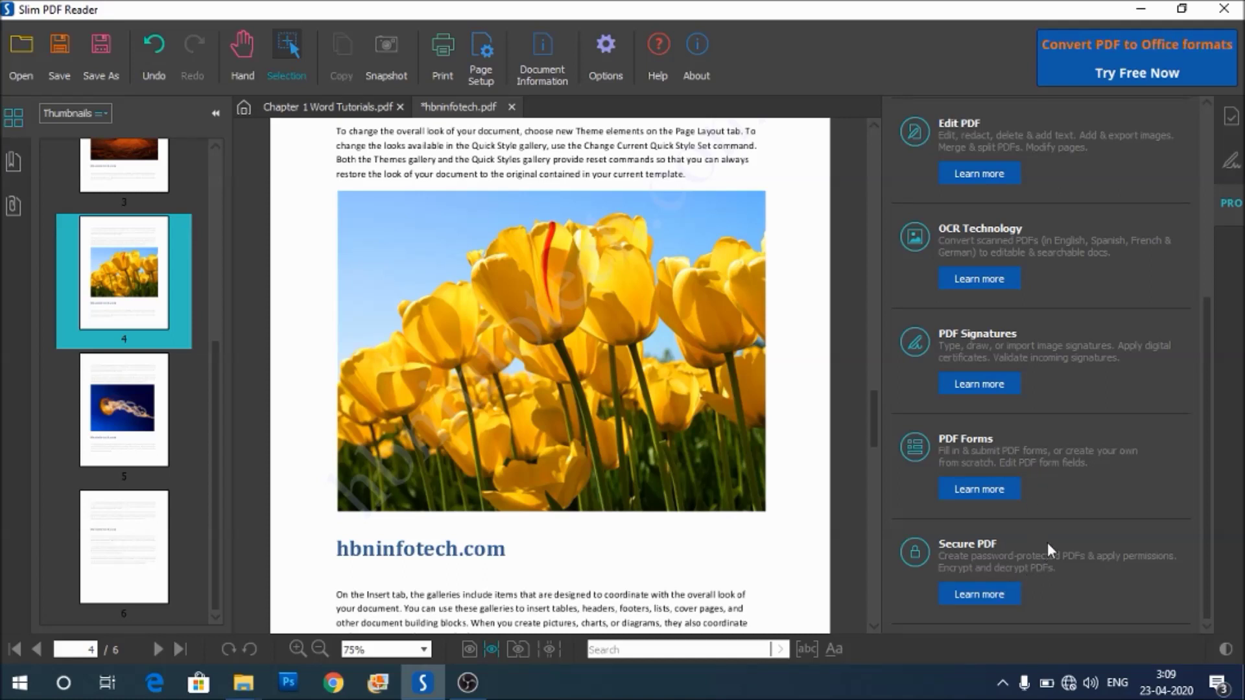
scroll(1051, 538, up, 5)
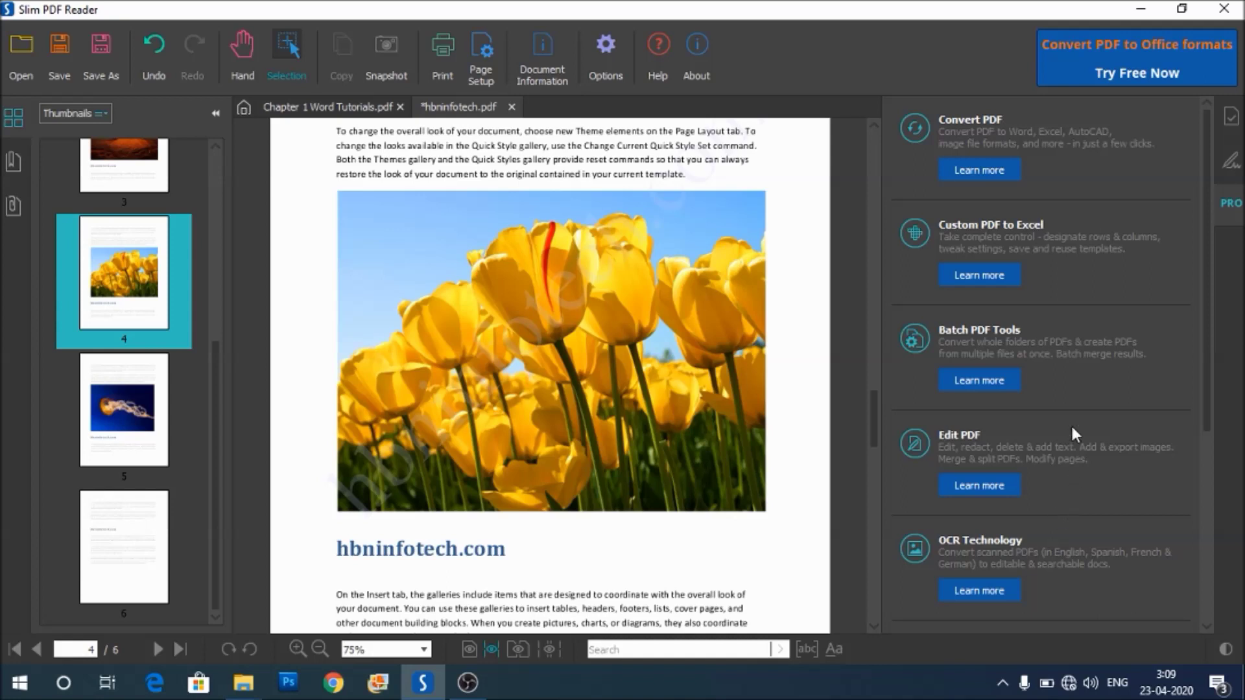
scroll(1083, 359, down, 1)
scroll(1083, 363, up, 1)
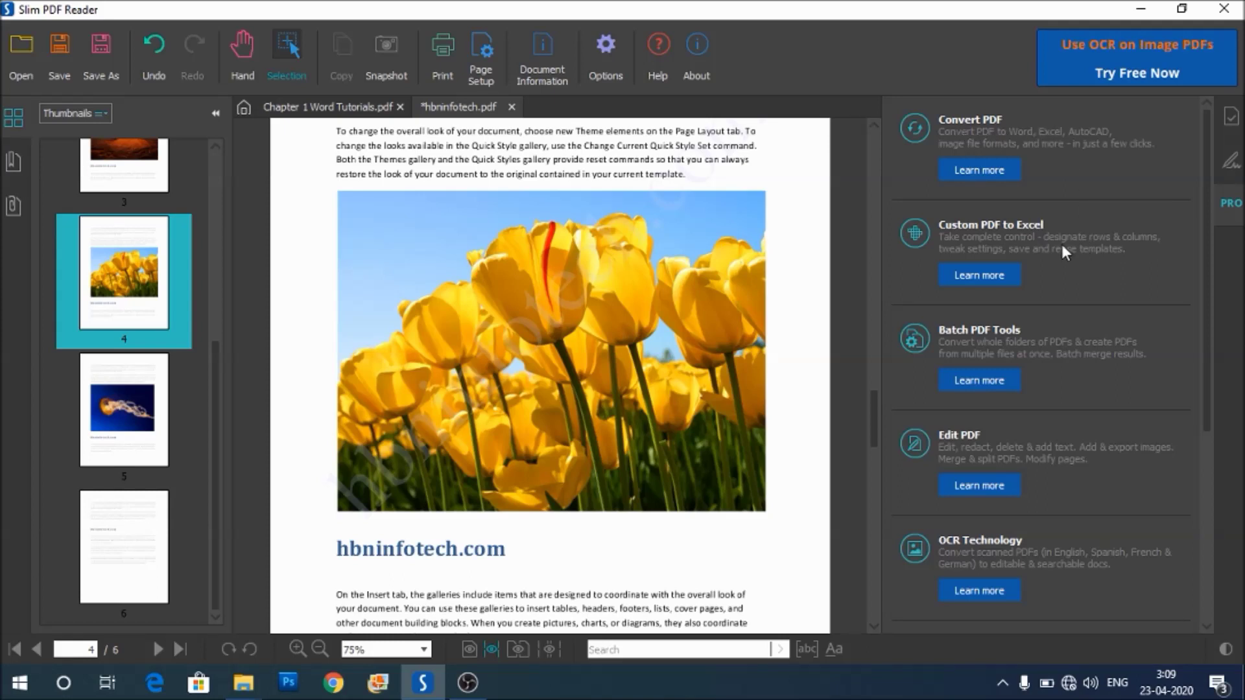
Browse the remaining PRO cards, then show the empty Existing Digital Signatures list
scroll(1064, 252, down, 1)
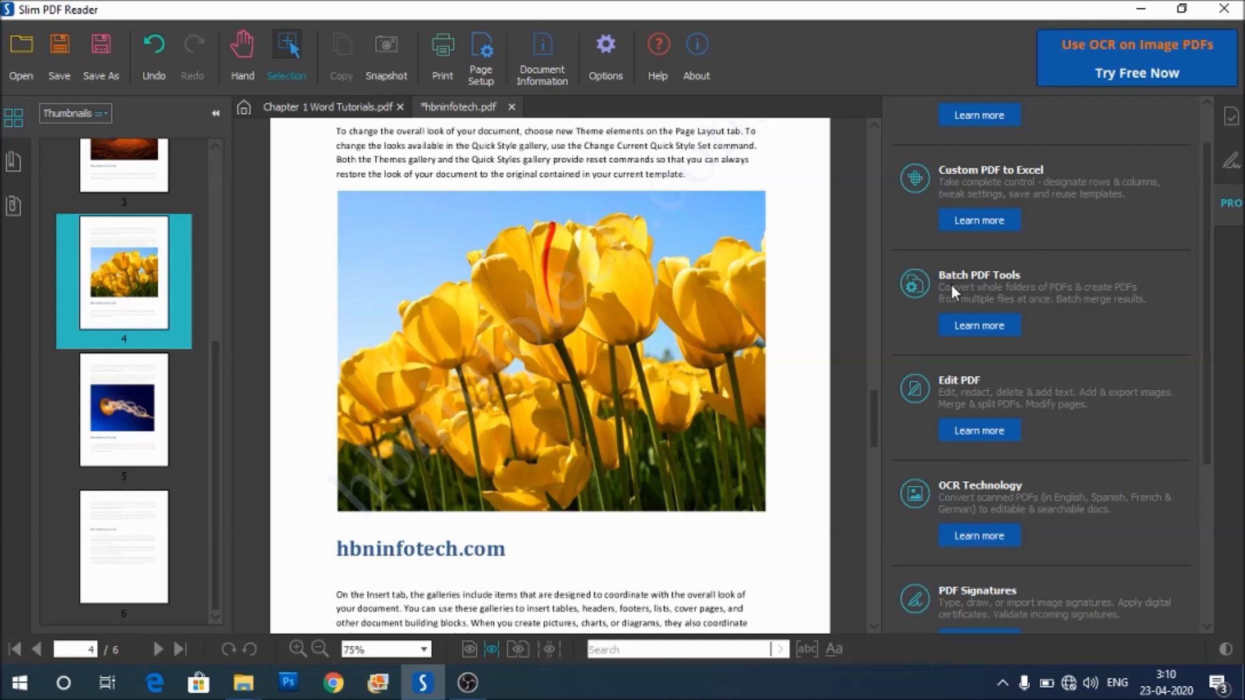
scroll(1018, 279, down, 1)
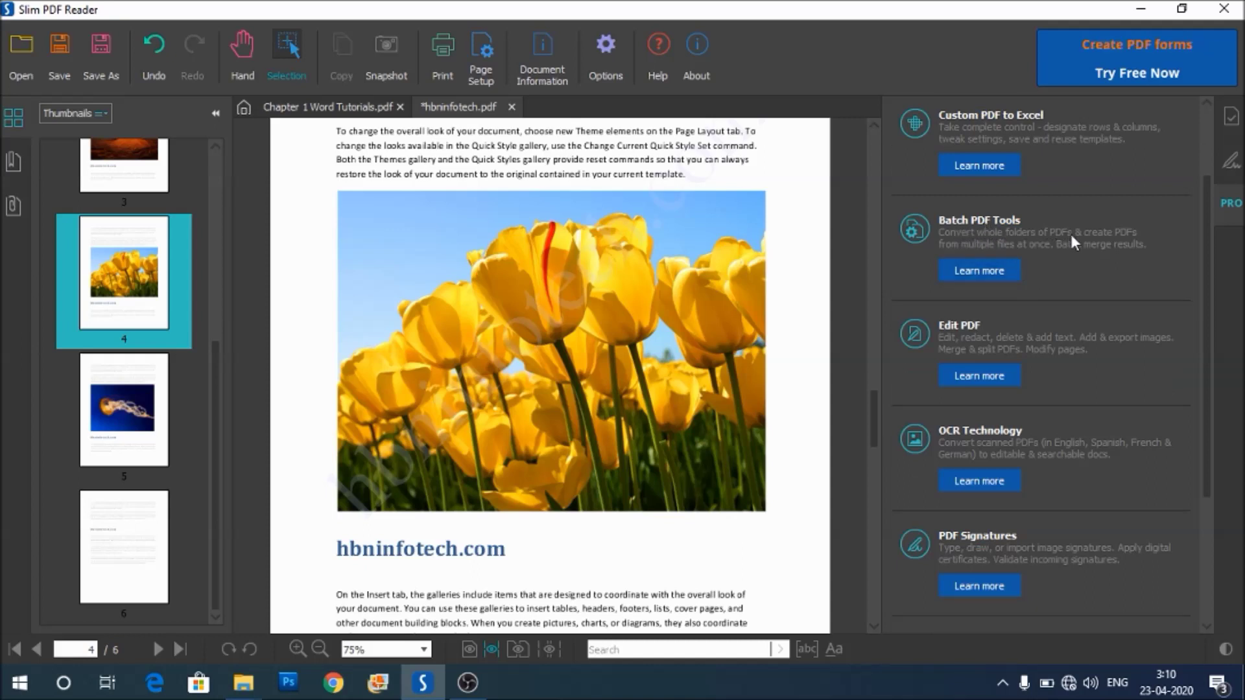
scroll(1085, 254, down, 2)
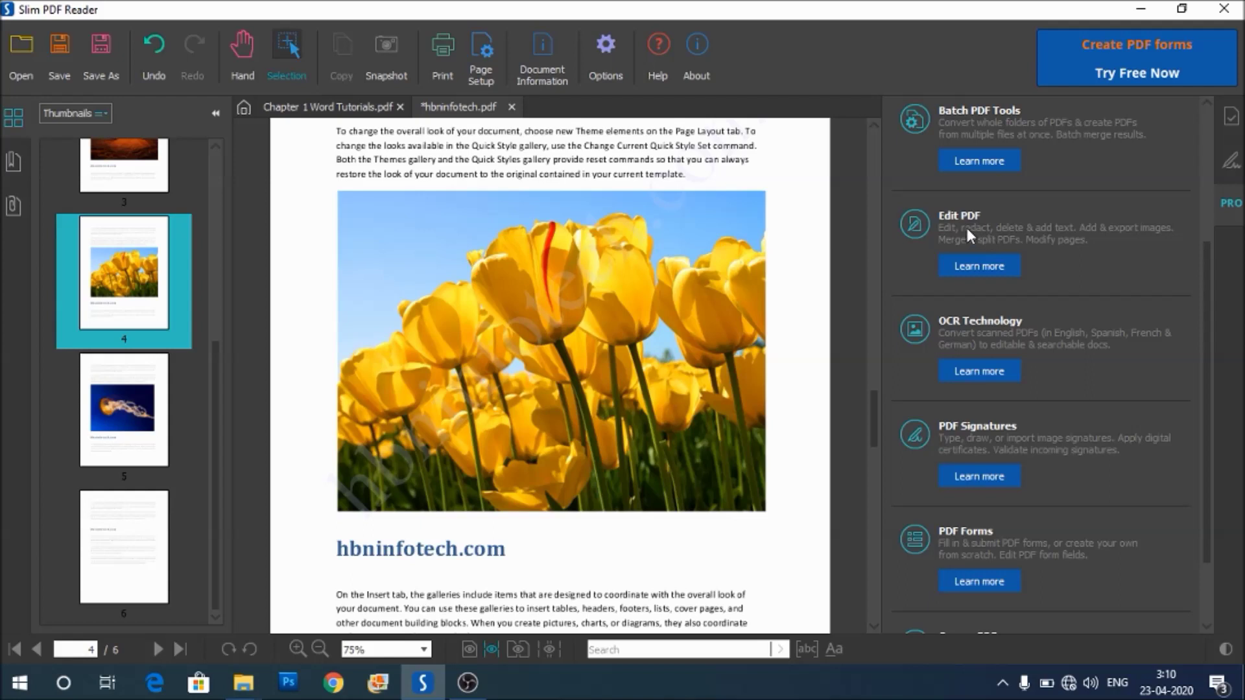
scroll(1110, 257, down, 1)
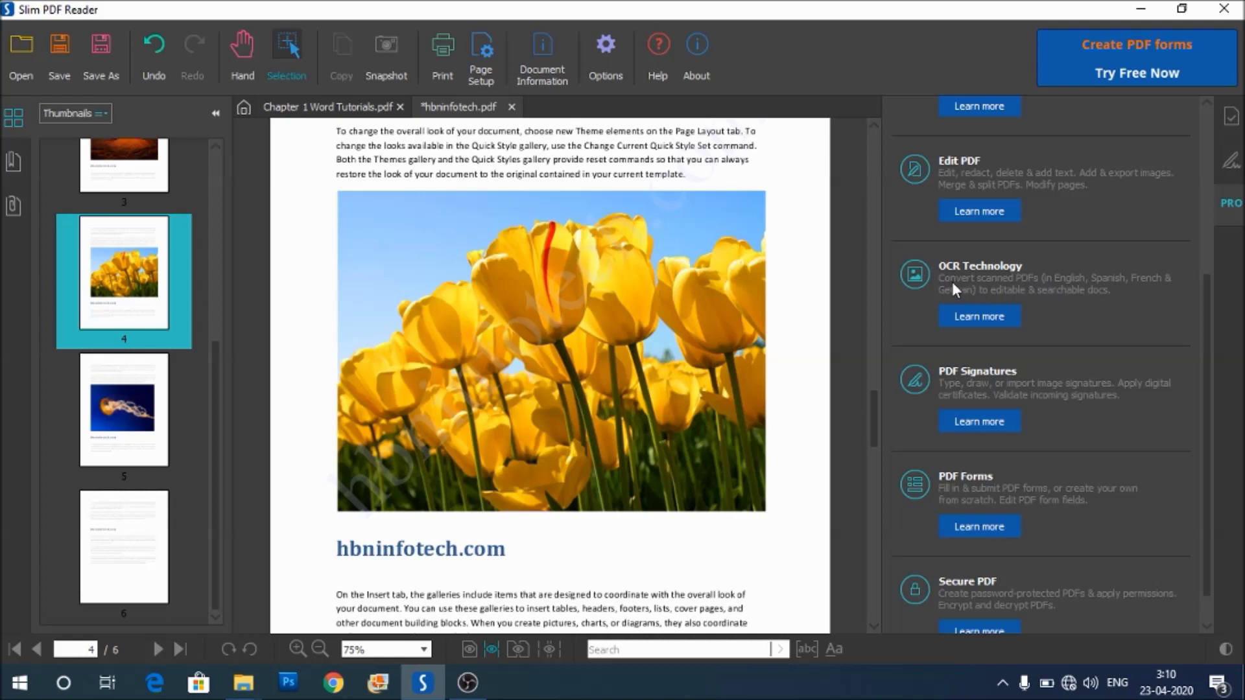
scroll(1119, 285, down, 1)
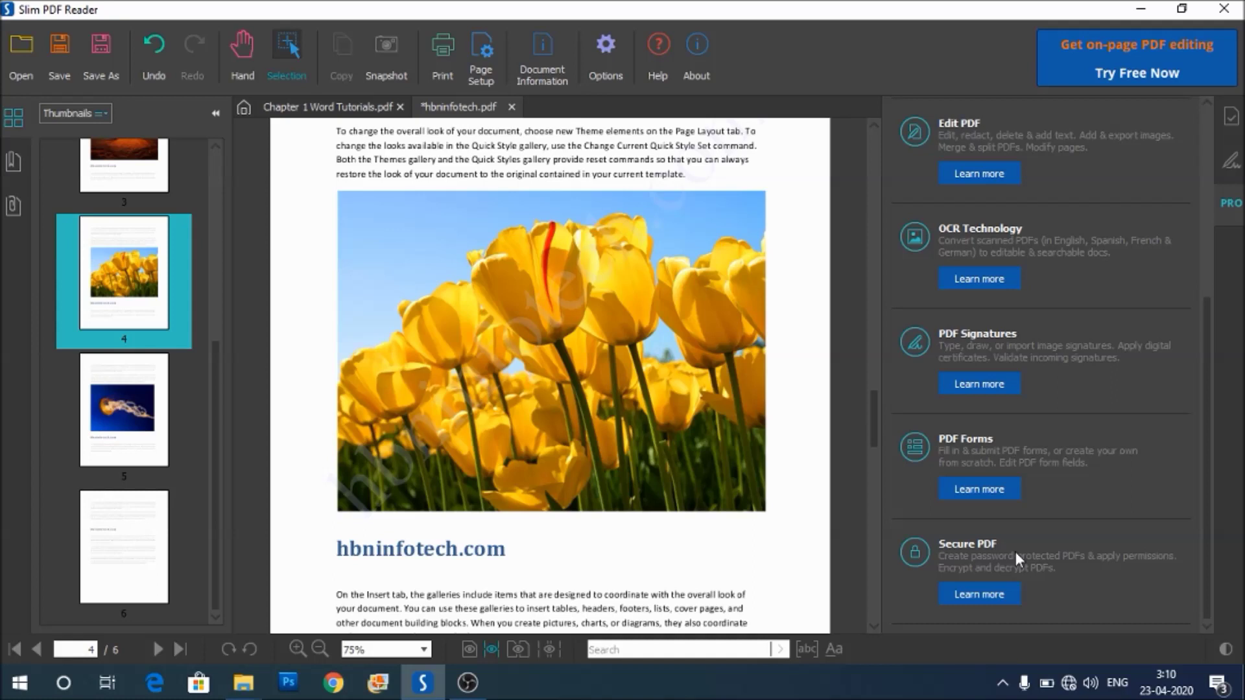
scroll(1130, 306, up, 5)
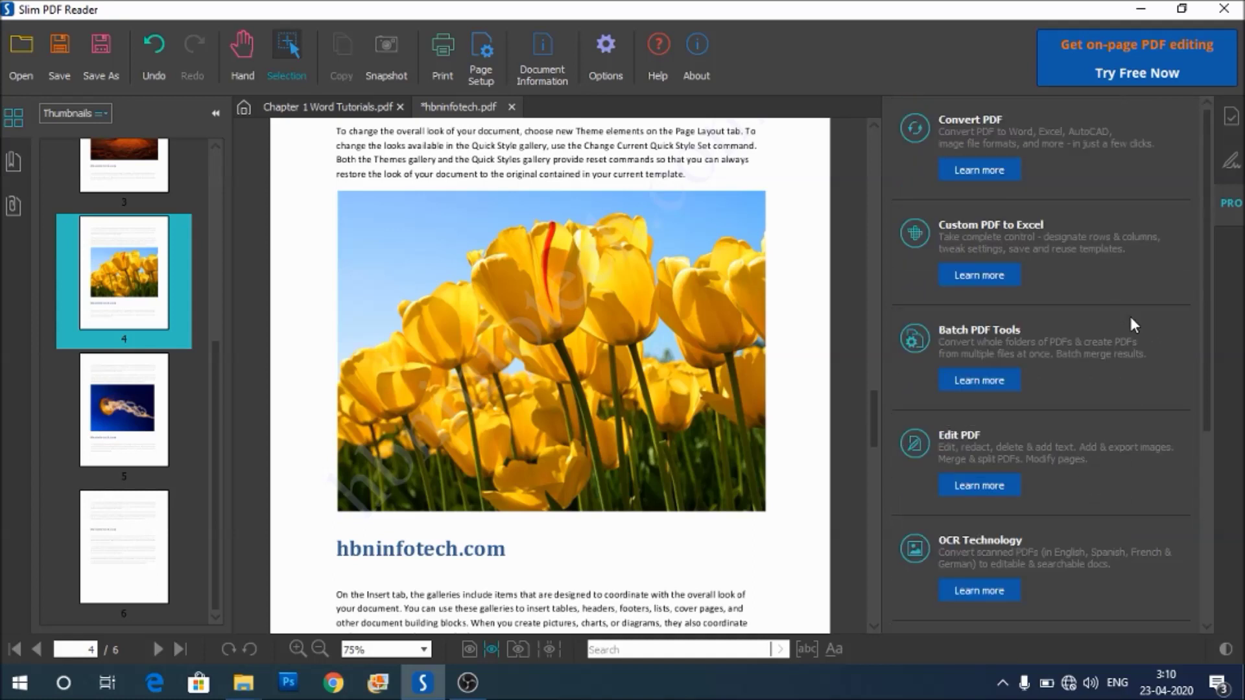
click(1238, 163)
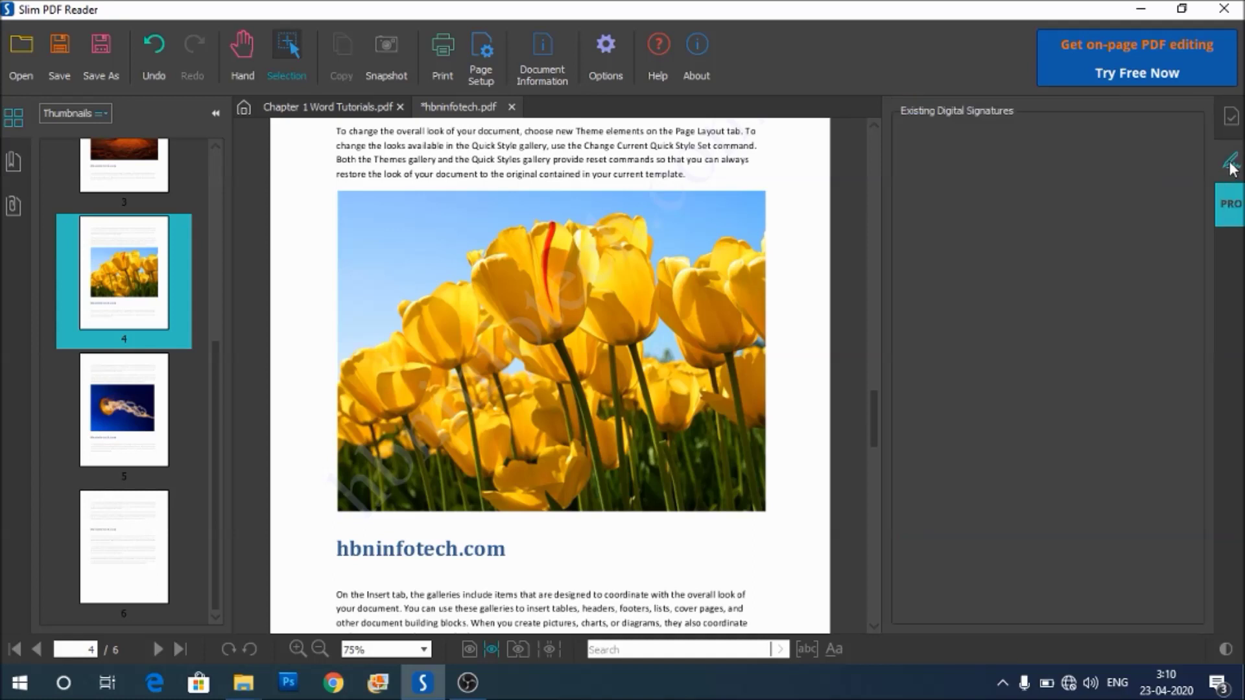
Switch to the Annotations panel, scroll back to page 1, and deselect the watermark
click(1232, 120)
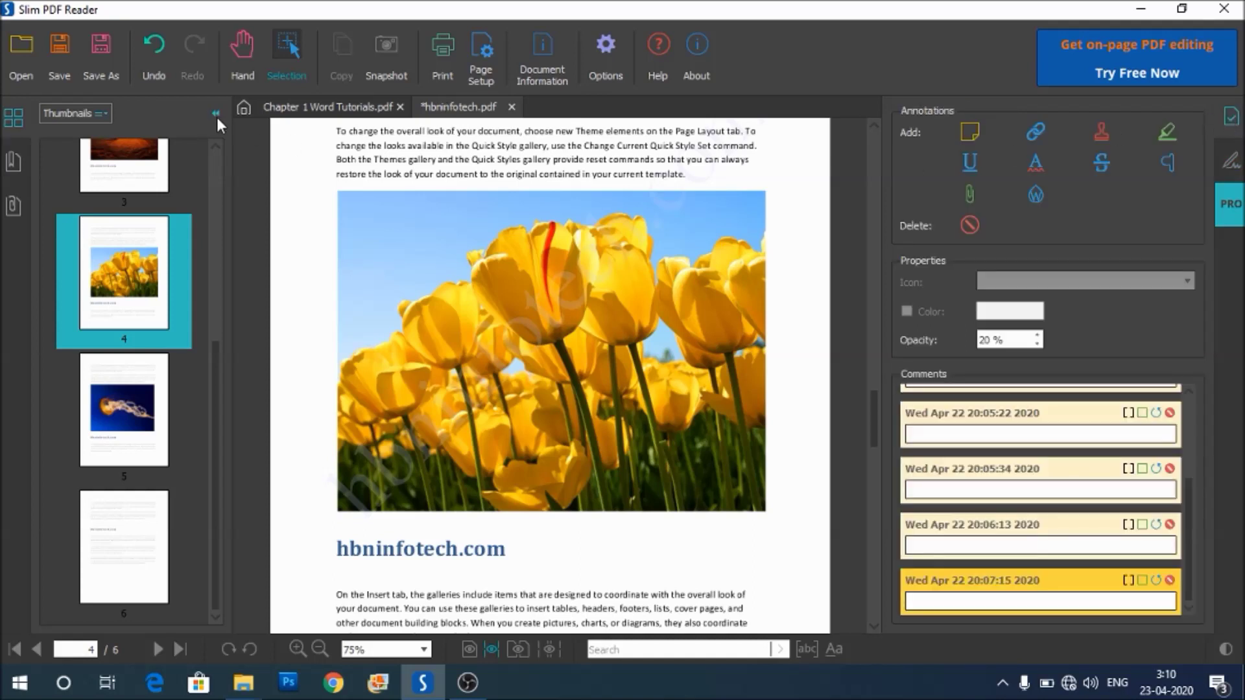
drag(214, 395, 222, 172)
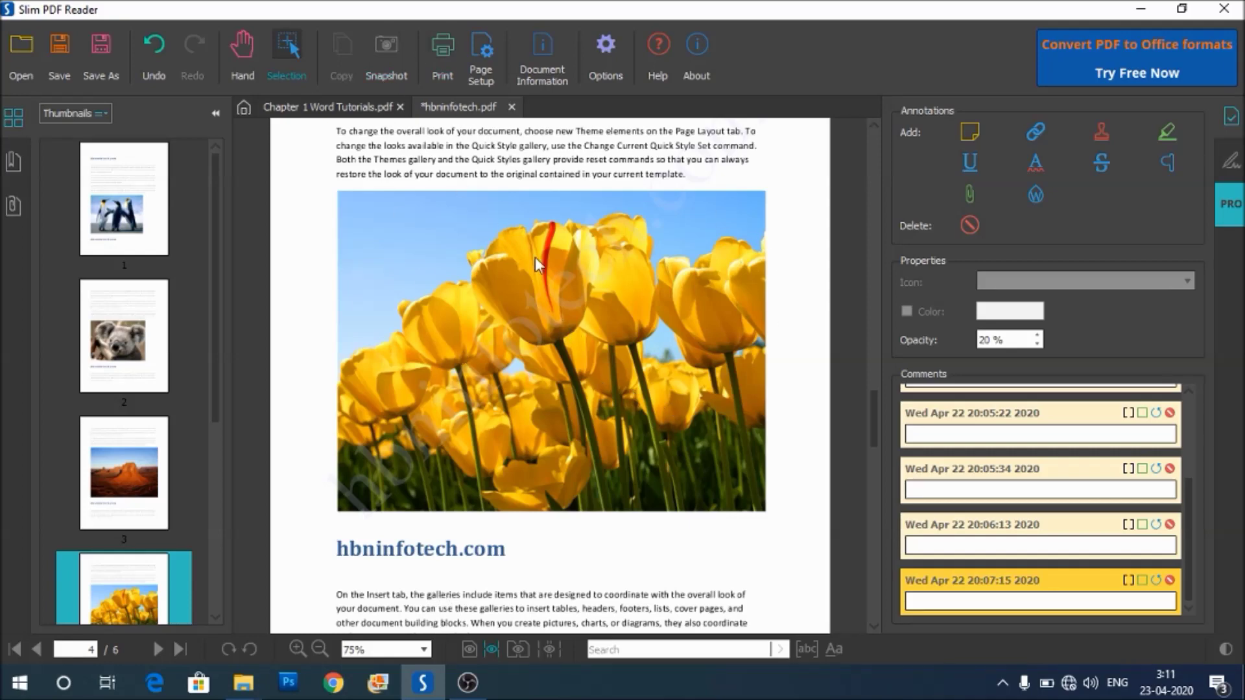
scroll(710, 276, up, 4)
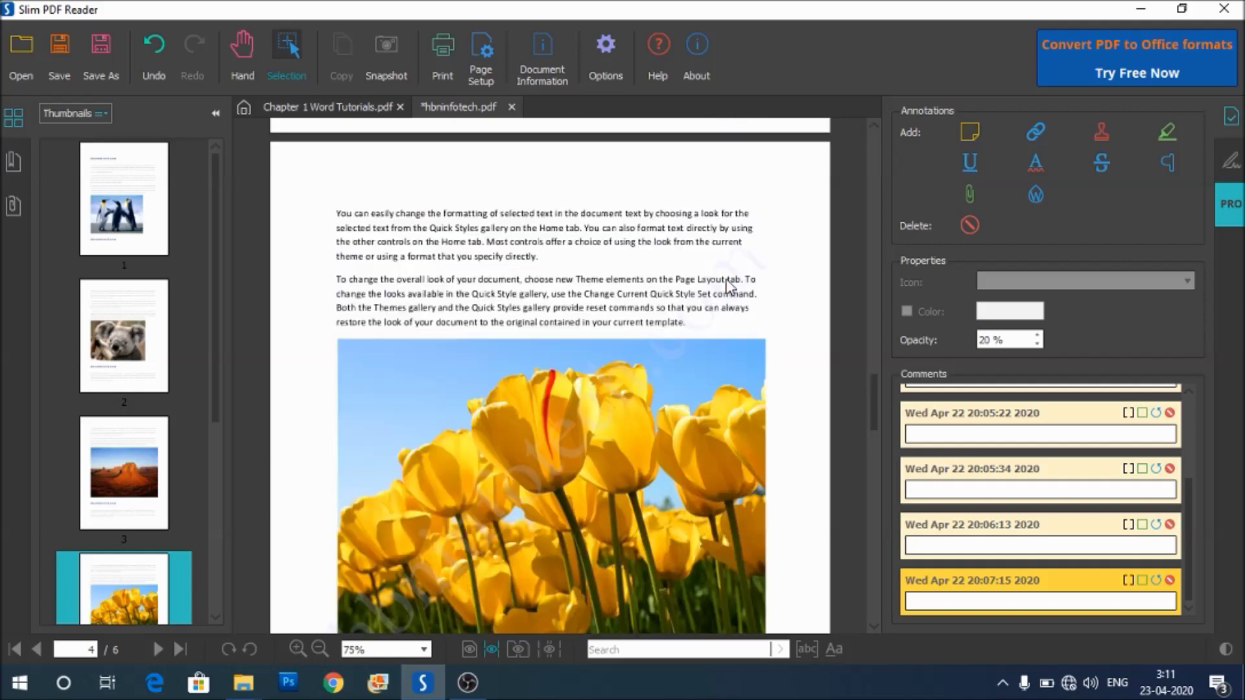
scroll(784, 285, up, 10)
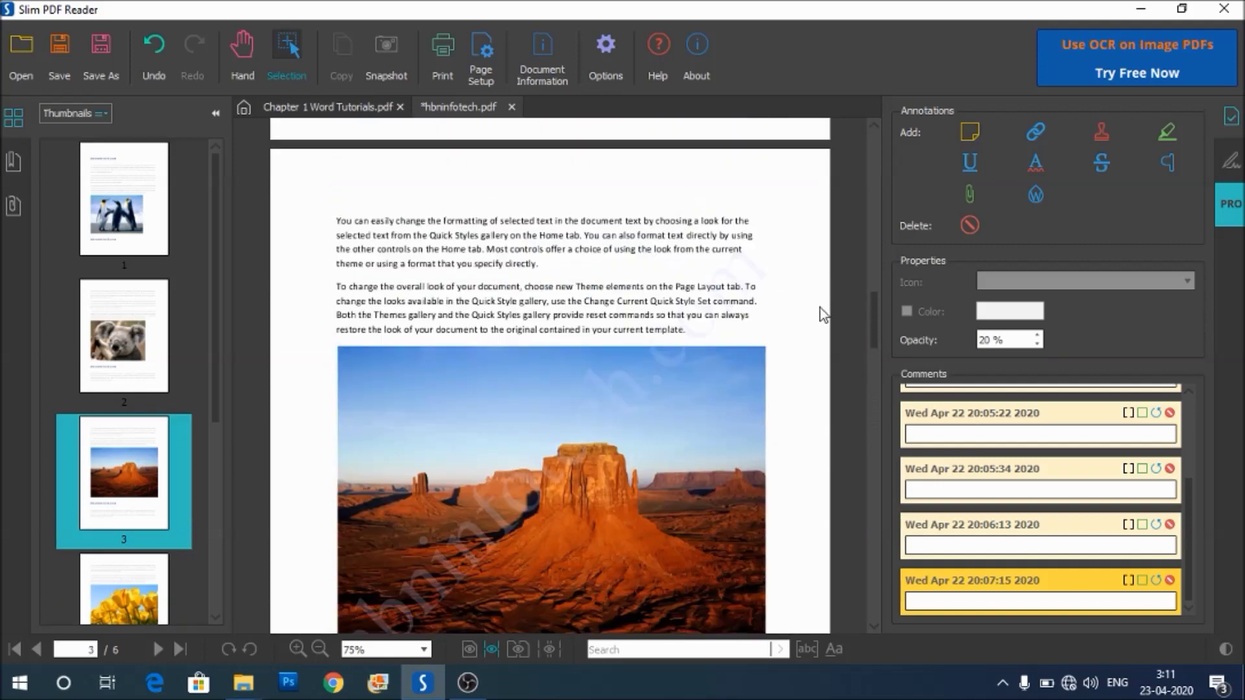
scroll(612, 333, up, 8)
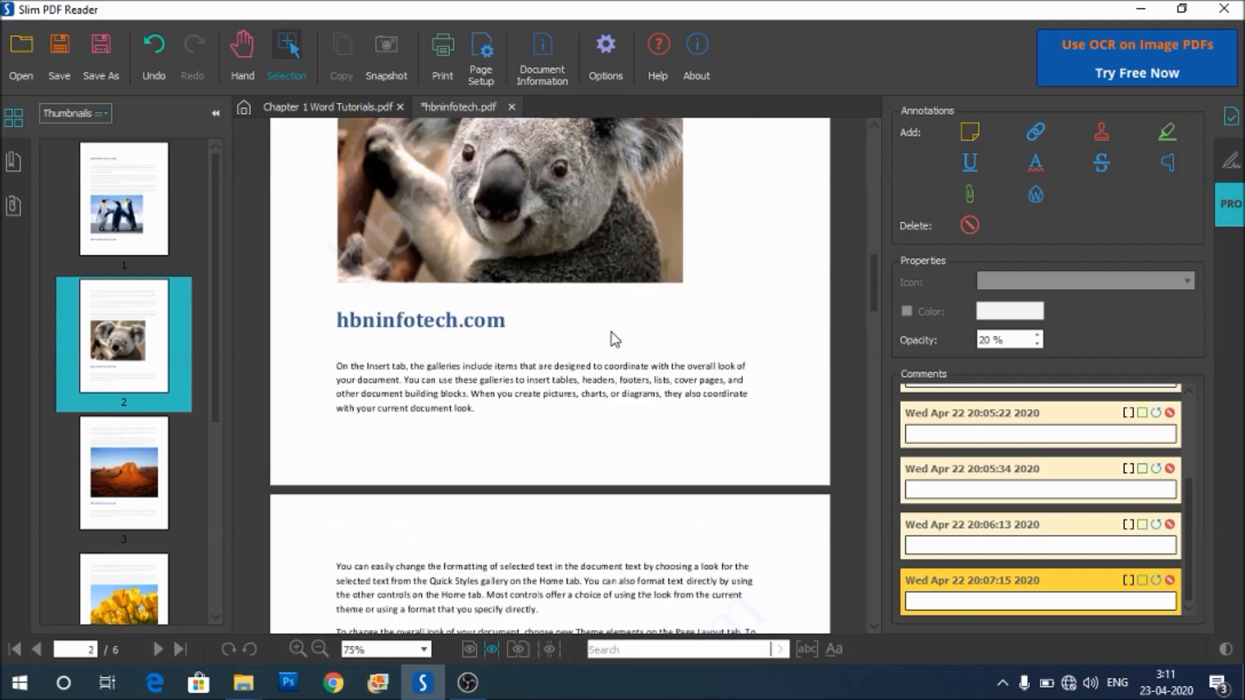
scroll(612, 336, up, 10)
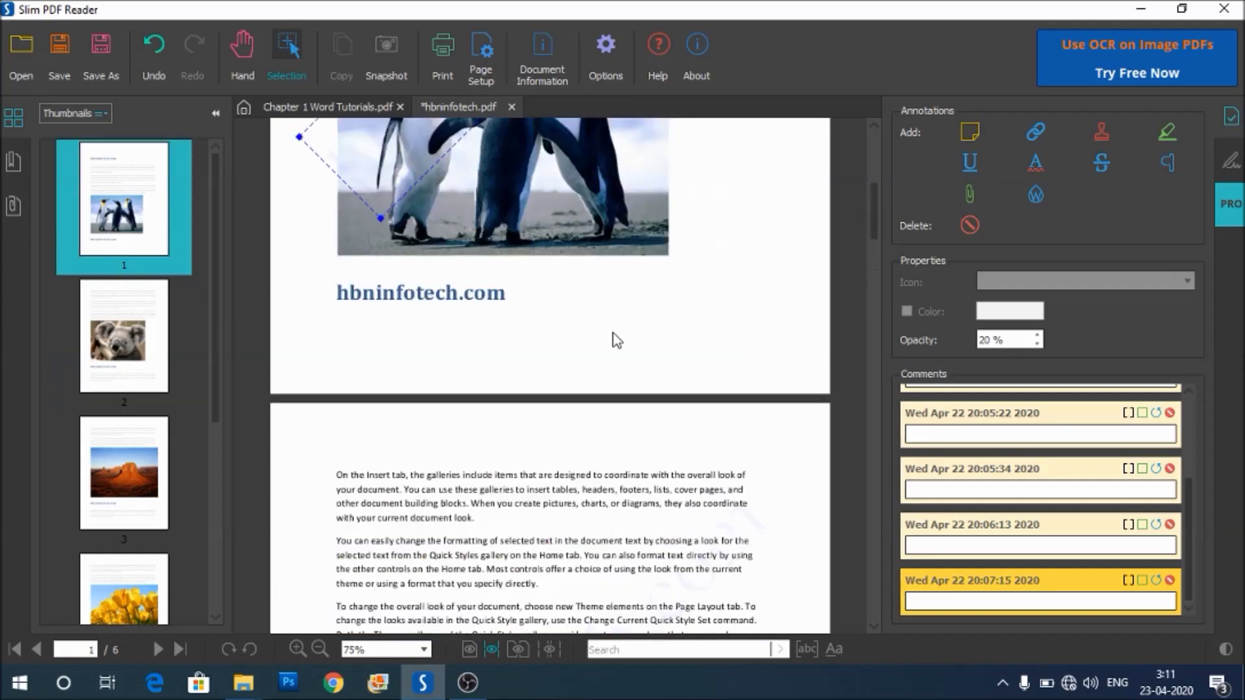
scroll(617, 341, up, 4)
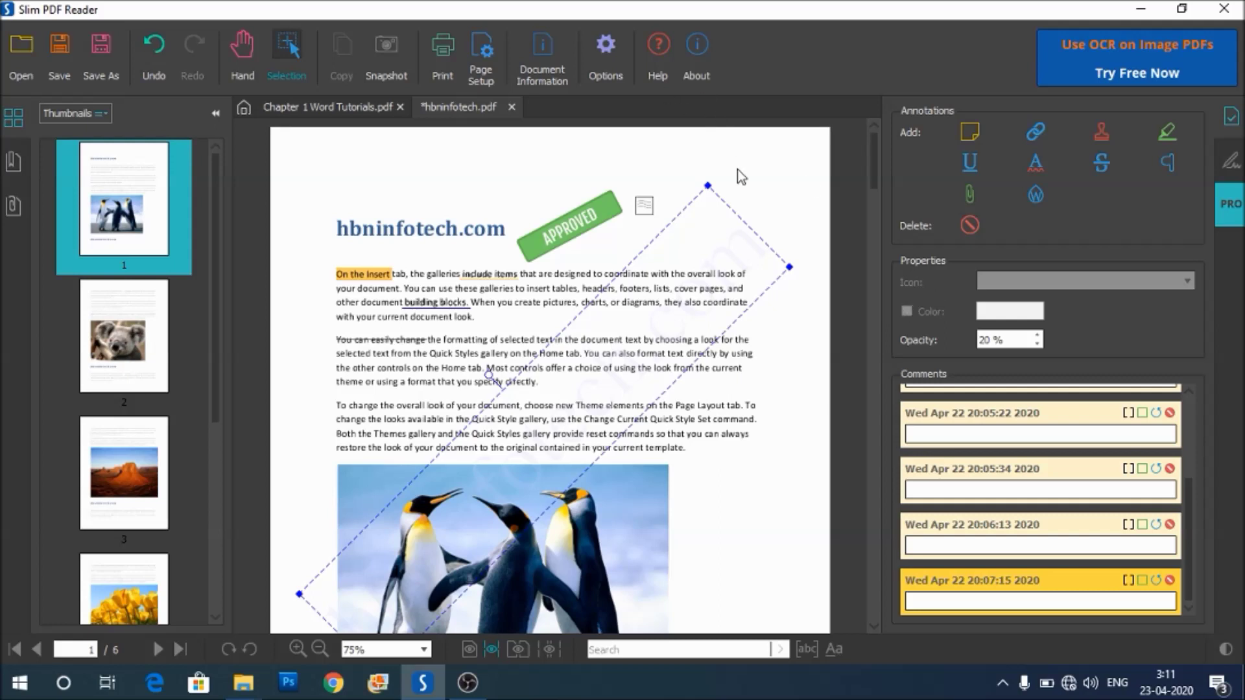
click(766, 180)
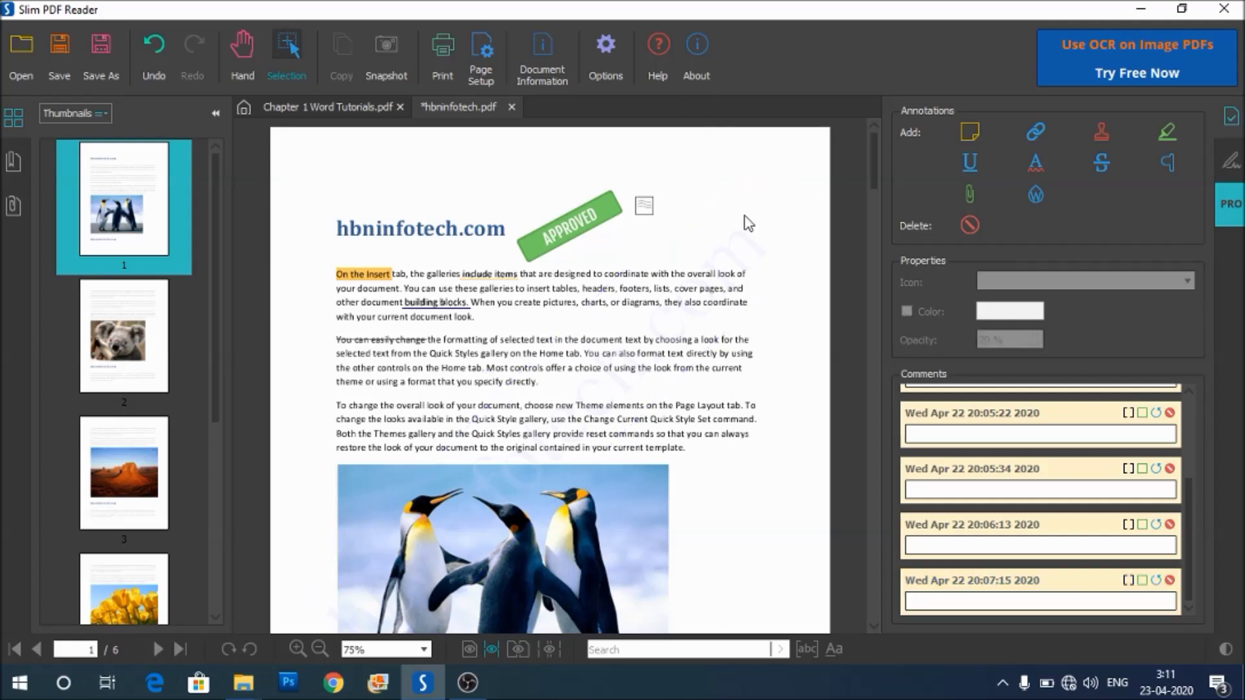